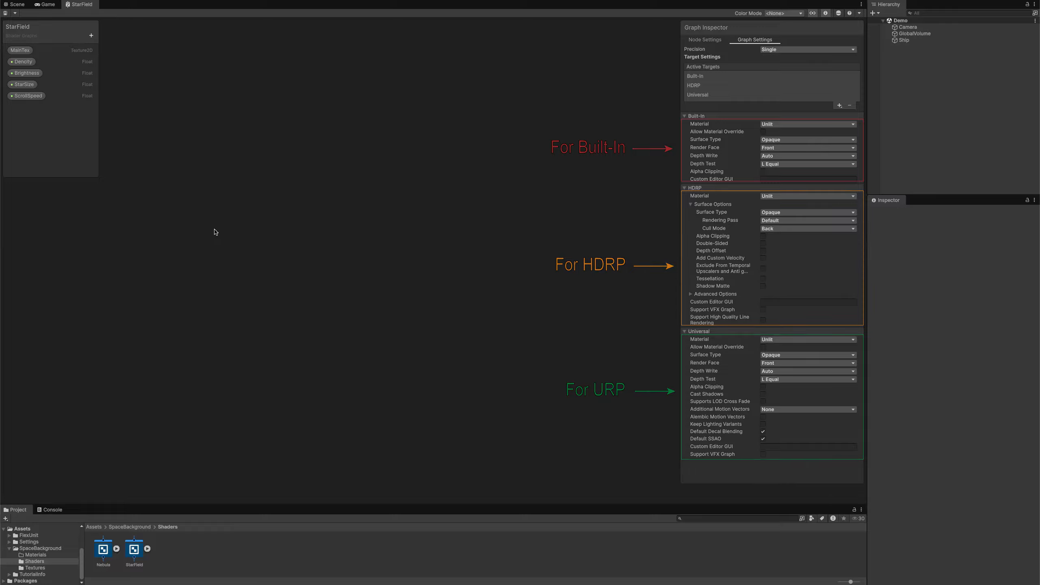
# Step: Add a UV node to the empty graph, collapse its preview, and place it near the blackboard
pyautogui.press('space')
pyautogui.write('uv')
pyautogui.press('Return')
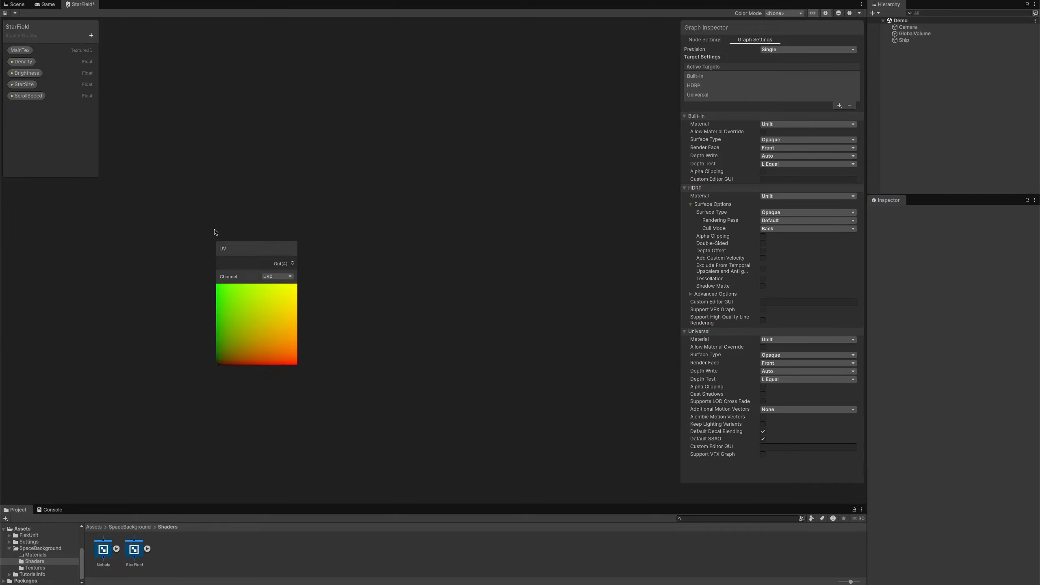
pyautogui.click(257, 287)
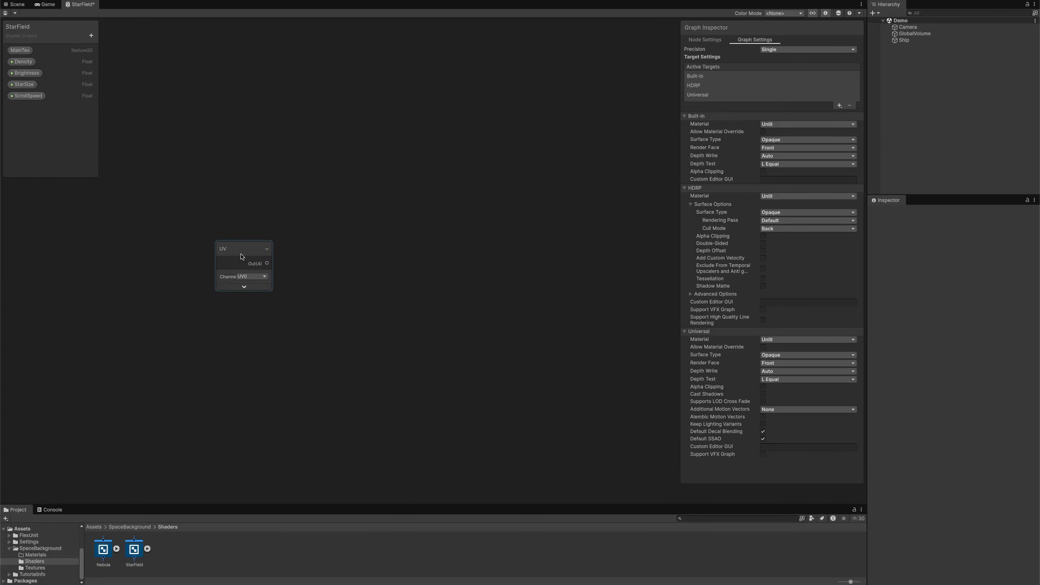
pyautogui.moveTo(240, 253); pyautogui.dragTo(221, 200)
# Step: Place the Dencity property in the graph and multiply the UV output by it in a Multiply node with its preview collapsed
pyautogui.click(23, 61)
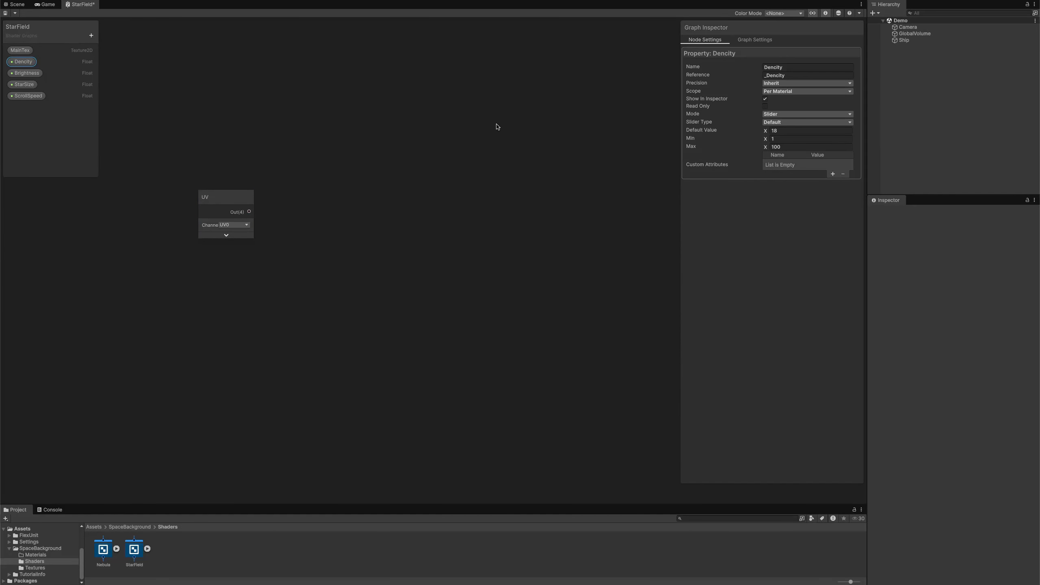
pyautogui.moveTo(33, 62); pyautogui.dragTo(204, 270)
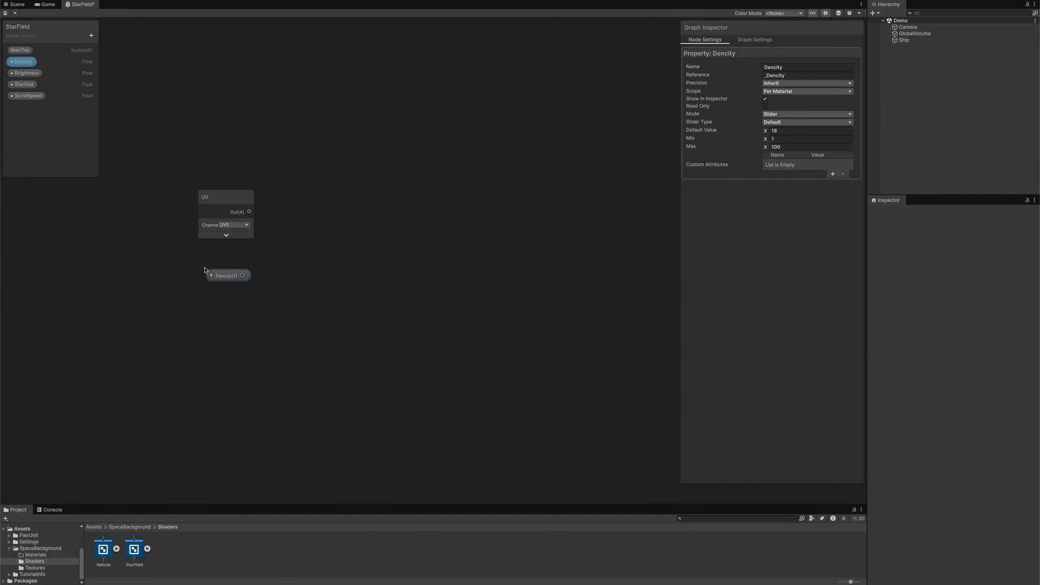
pyautogui.press('space')
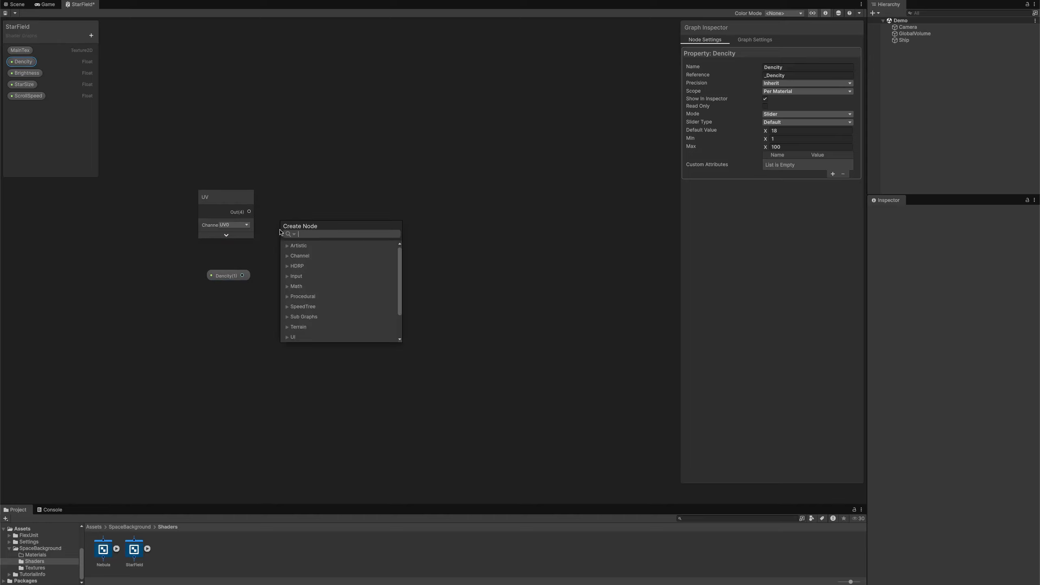
pyautogui.write('mul')
pyautogui.press('Down')
pyautogui.press('Return')
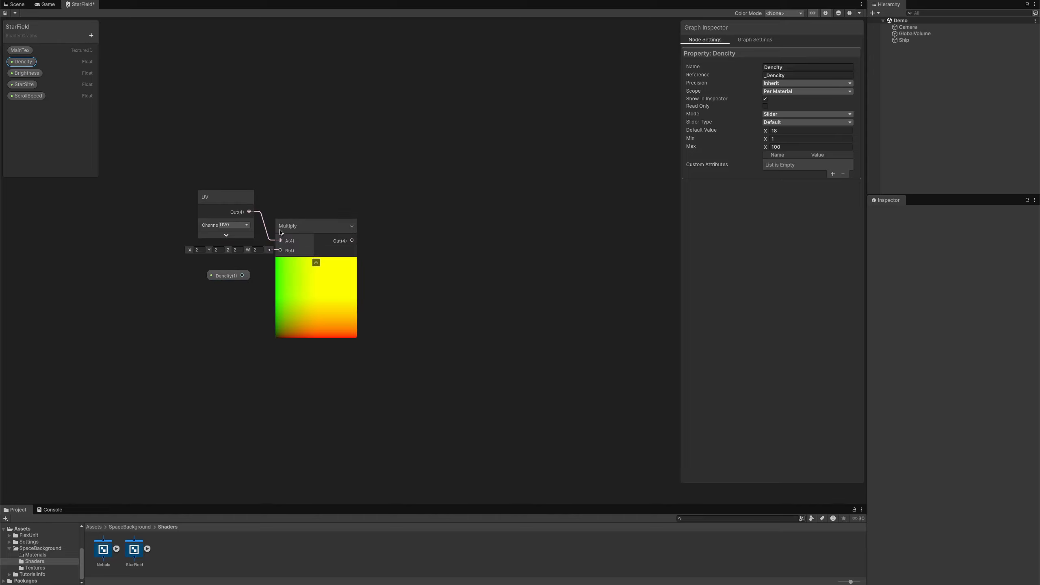
pyautogui.moveTo(242, 276); pyautogui.dragTo(278, 253)
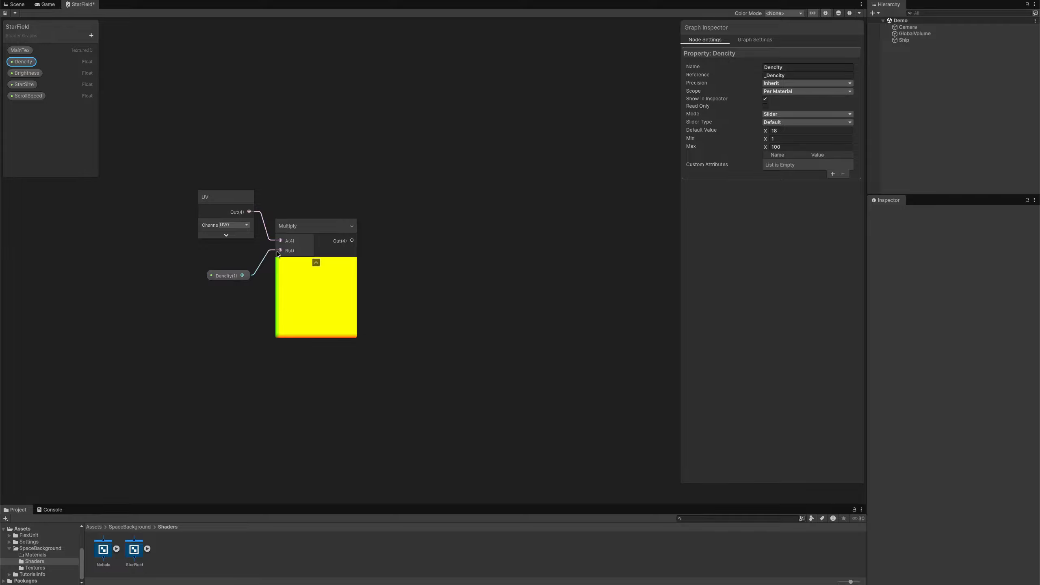
pyautogui.click(315, 262)
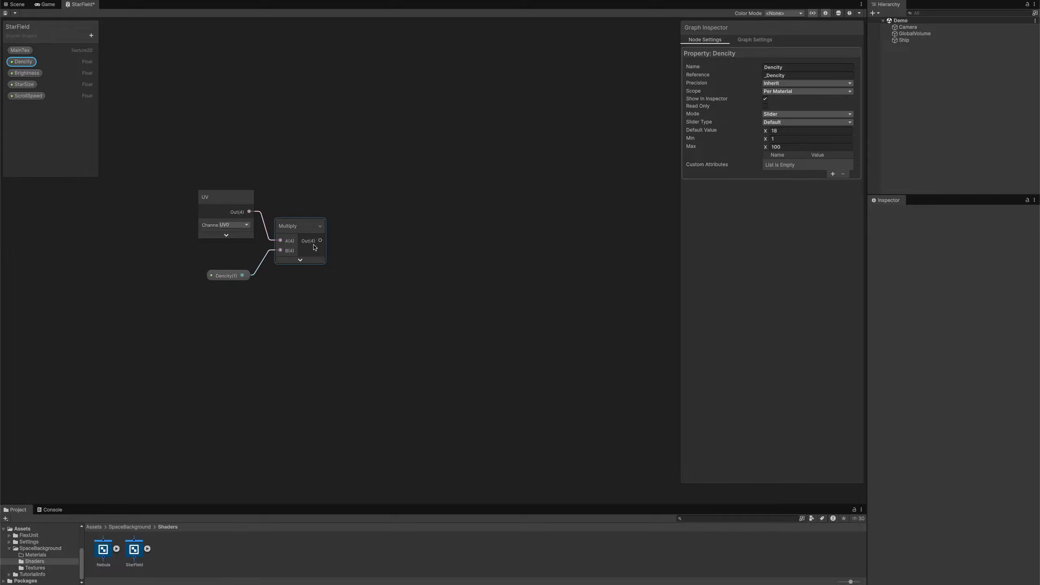
# Step: Feed the Multiply output into a new Fraction node and a new Floor node placed below it
pyautogui.moveTo(321, 241); pyautogui.dragTo(381, 156)
pyautogui.write('fra')
pyautogui.press('Return')
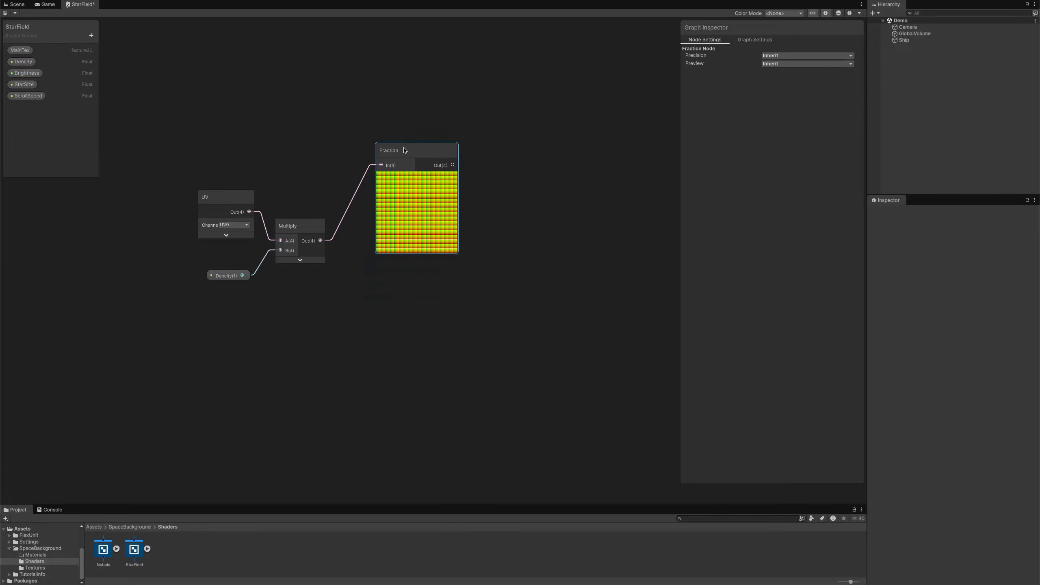
pyautogui.moveTo(320, 241); pyautogui.dragTo(382, 294)
pyautogui.write('floor')
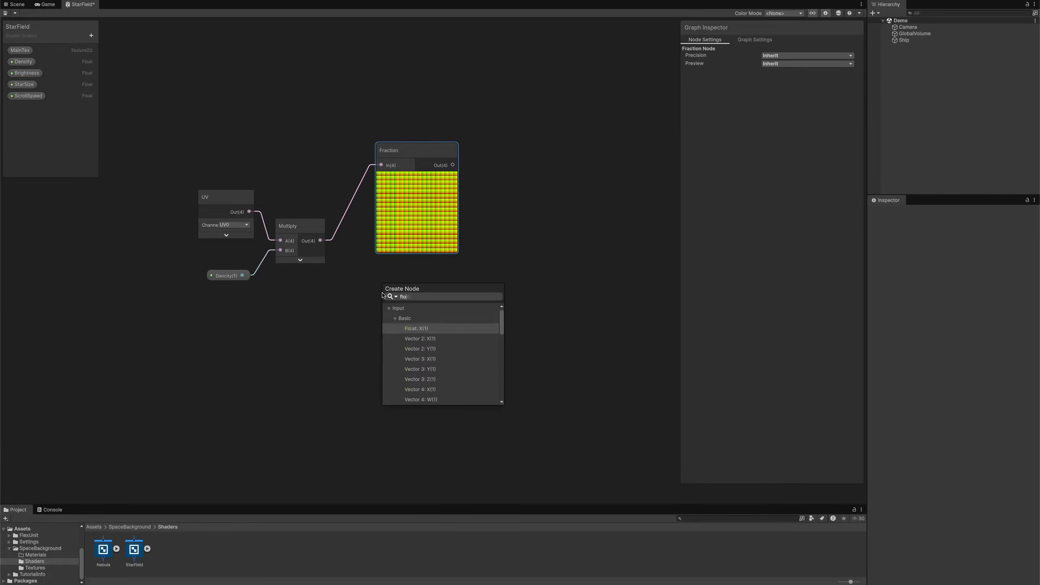
pyautogui.press('Return')
pyautogui.moveTo(383, 295); pyautogui.dragTo(382, 280)
# Step: Add a Random Range node, duplicate it, and connect the Floor output to the upper node's Seed
pyautogui.moveTo(538, 270); pyautogui.dragTo(348, 275, button='middle')
pyautogui.click(360, 241)
pyautogui.press('space')
pyautogui.write('random range')
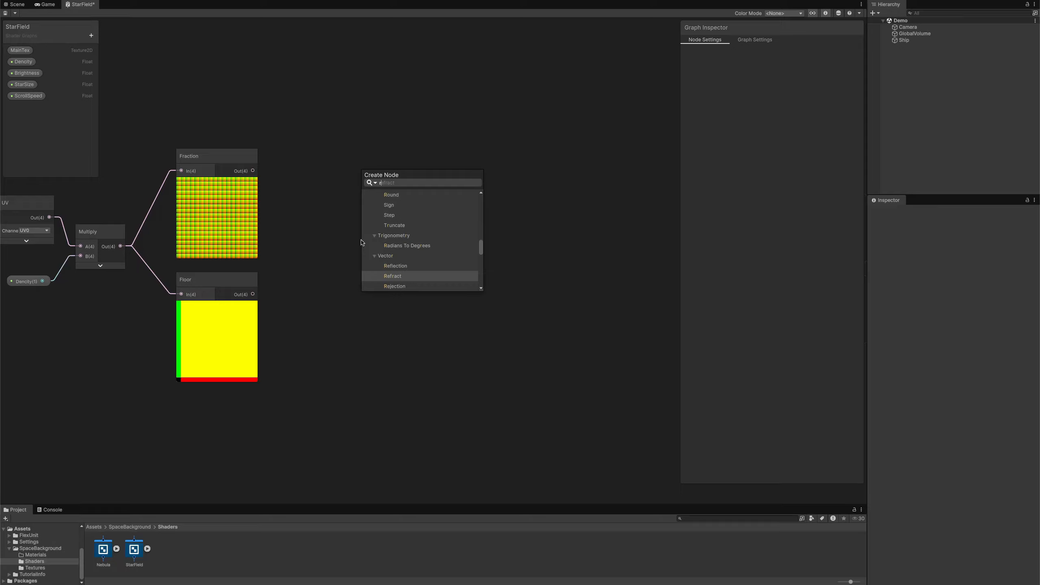
pyautogui.press('Return')
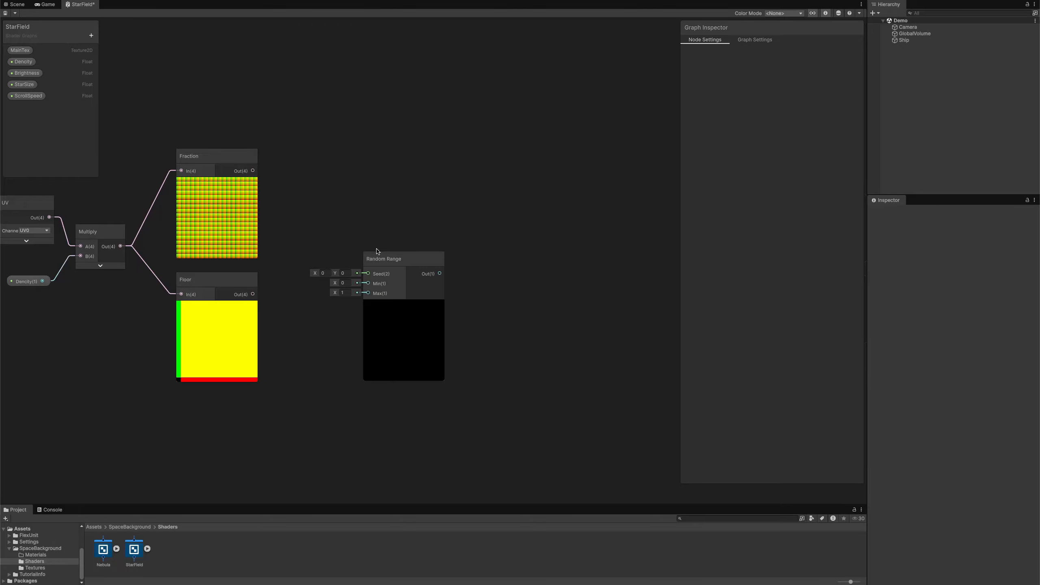
pyautogui.moveTo(386, 261); pyautogui.dragTo(401, 334)
pyautogui.hotkey('ctrl', 'd')
pyautogui.moveTo(253, 294); pyautogui.dragTo(377, 211)
# Step: Create an Add node from the Floor output, collapse its preview, and place it before the lower Random Range node
pyautogui.moveTo(341, 325); pyautogui.dragTo(355, 228, button='middle')
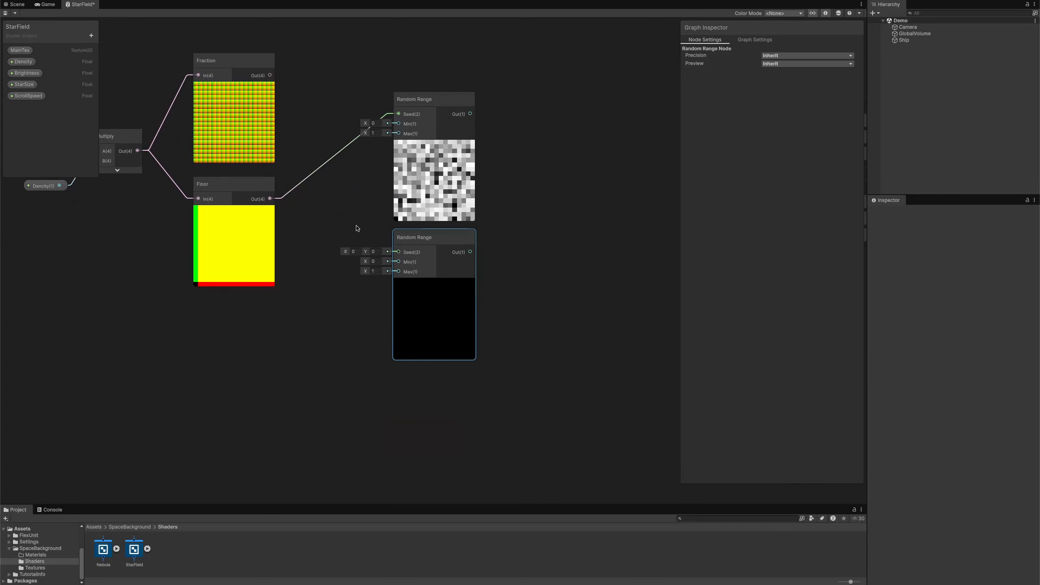
pyautogui.scroll(2, 355, 229)
pyautogui.moveTo(237, 188); pyautogui.dragTo(268, 212)
pyautogui.write('add')
pyautogui.press('Return')
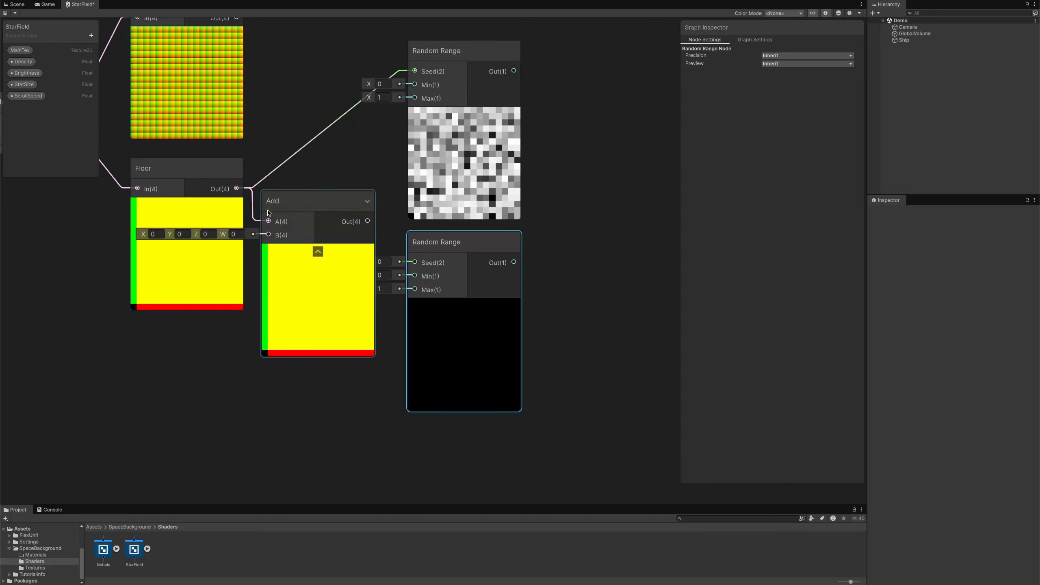
pyautogui.click(318, 251)
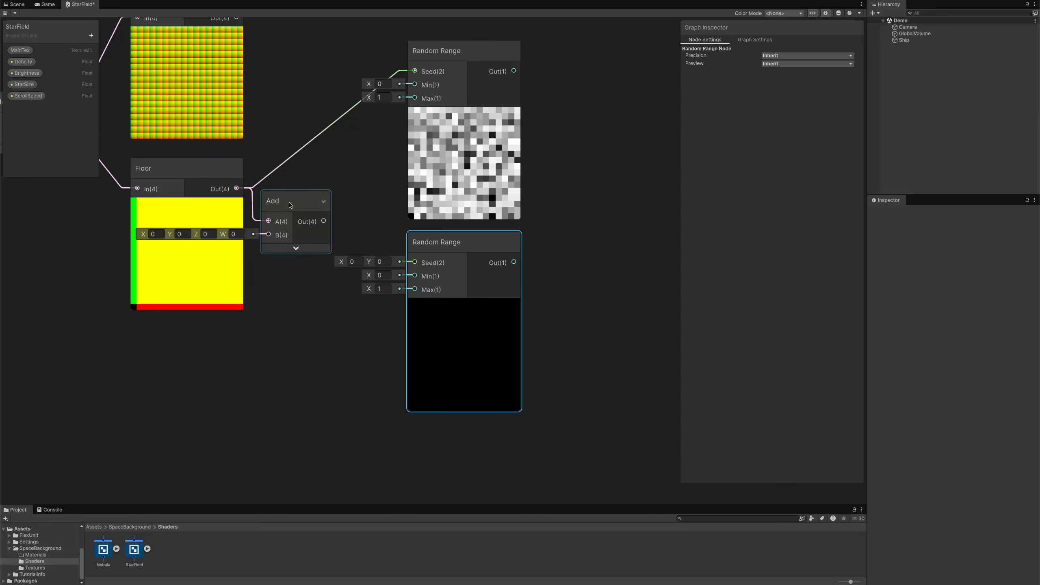
pyautogui.moveTo(291, 205); pyautogui.dragTo(297, 223)
# Step: Add a Float node set to 10, connect it to the Add node's B input, and link Add to the lower Random Range Seed
pyautogui.click(221, 365)
pyautogui.press('space')
pyautogui.write('floa')
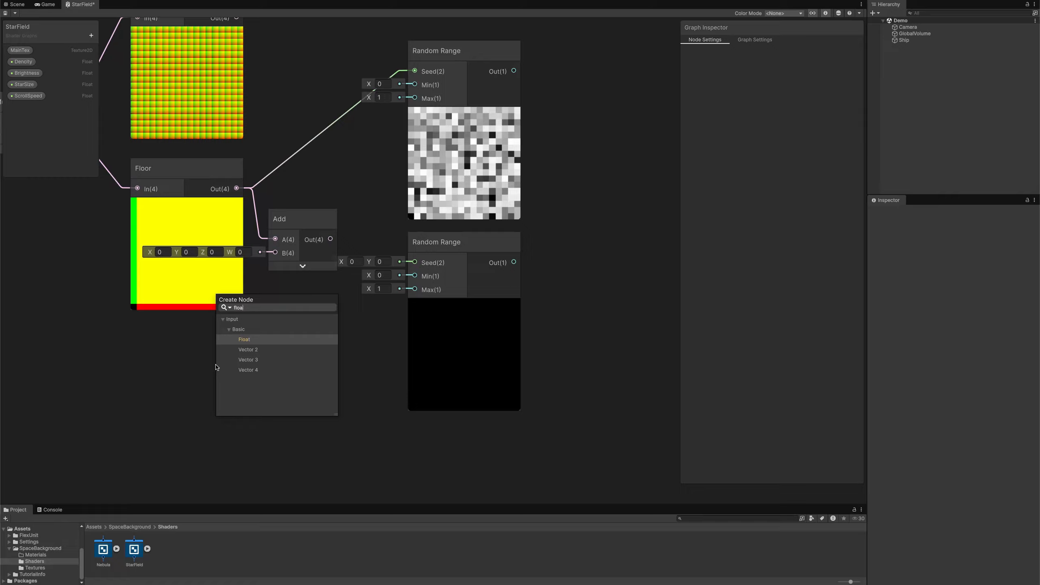
pyautogui.press('Return')
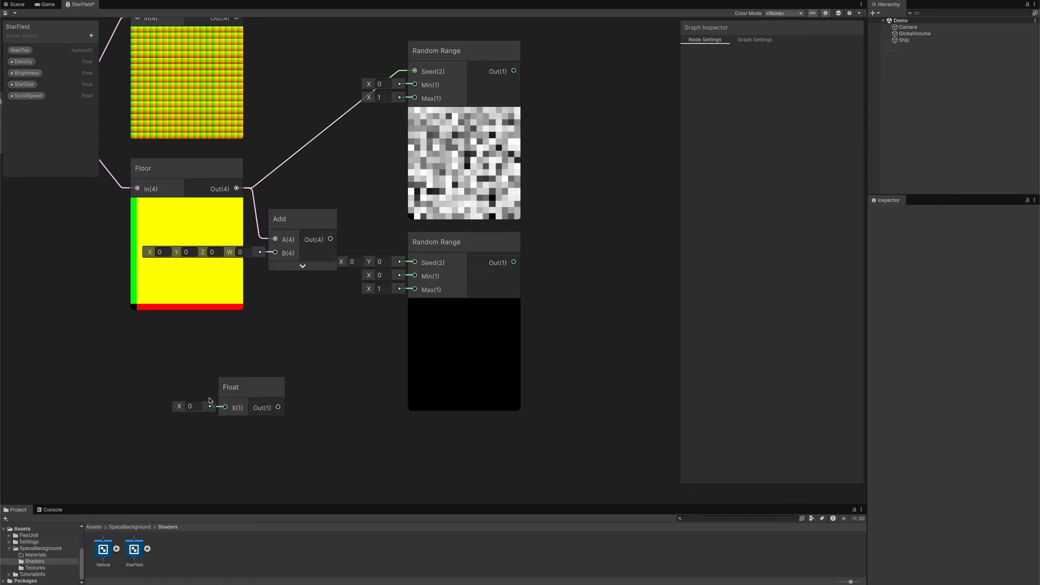
pyautogui.click(191, 406)
pyautogui.moveTo(265, 402); pyautogui.dragTo(416, 264)
pyautogui.moveTo(305, 226); pyautogui.dragTo(319, 235)
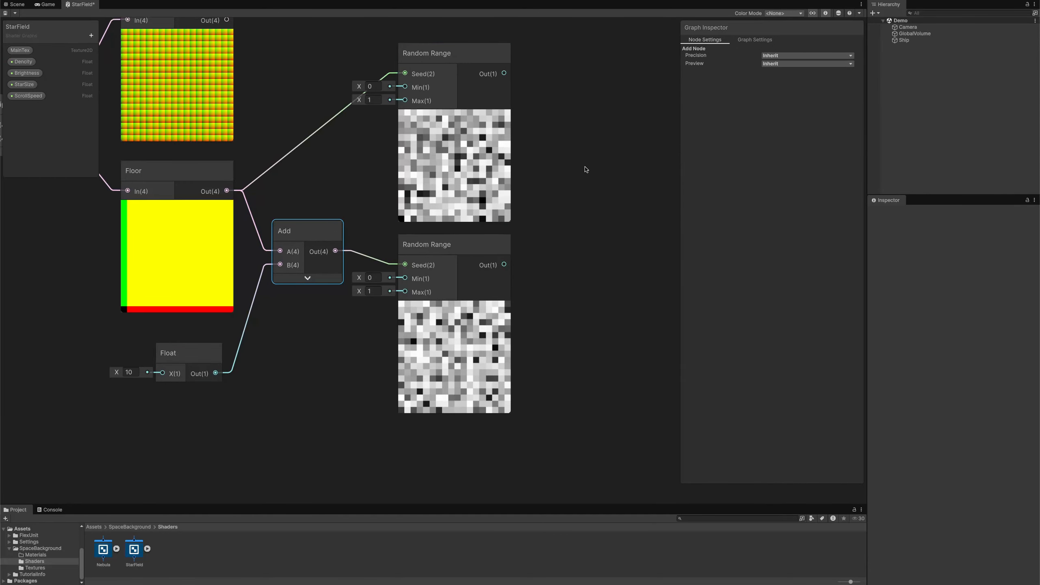
# Step: Add a Vector 2 node with X from the upper Random Range output and Y from the lower one
pyautogui.moveTo(585, 167); pyautogui.dragTo(320, 234, button='middle')
pyautogui.press('space')
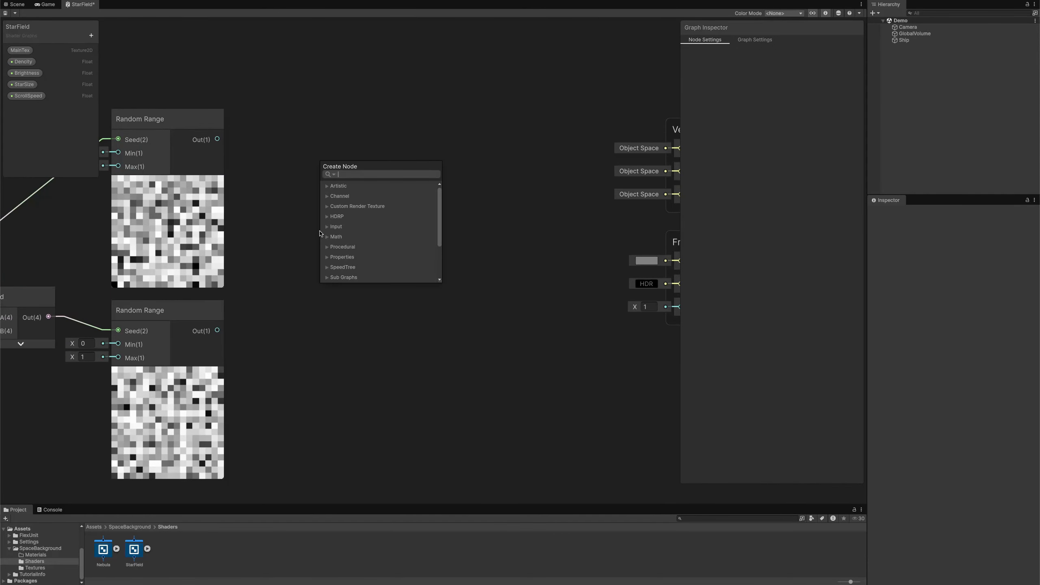
pyautogui.write('vector 2')
pyautogui.press('Return')
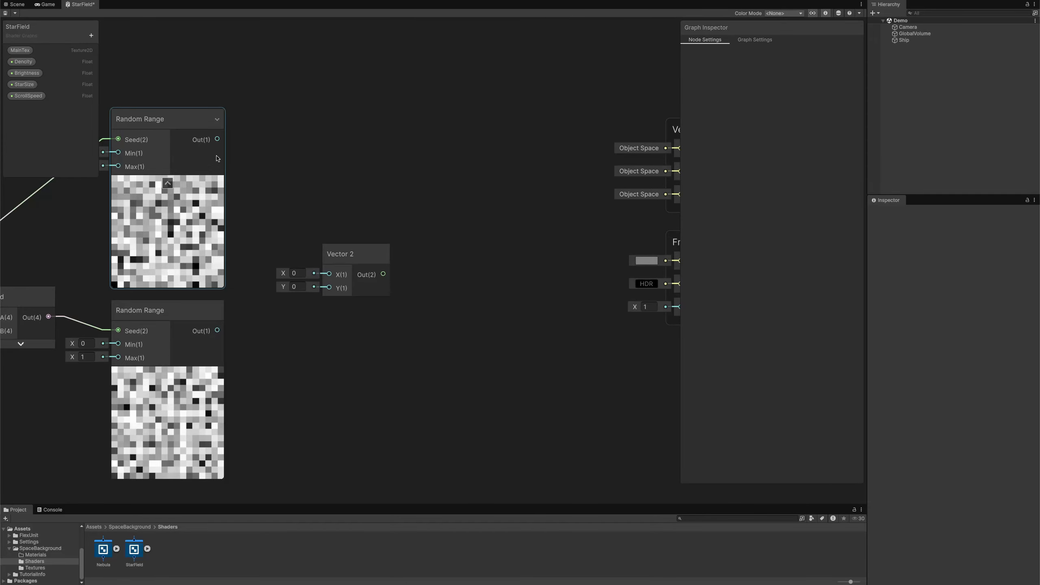
pyautogui.moveTo(217, 140); pyautogui.dragTo(329, 274)
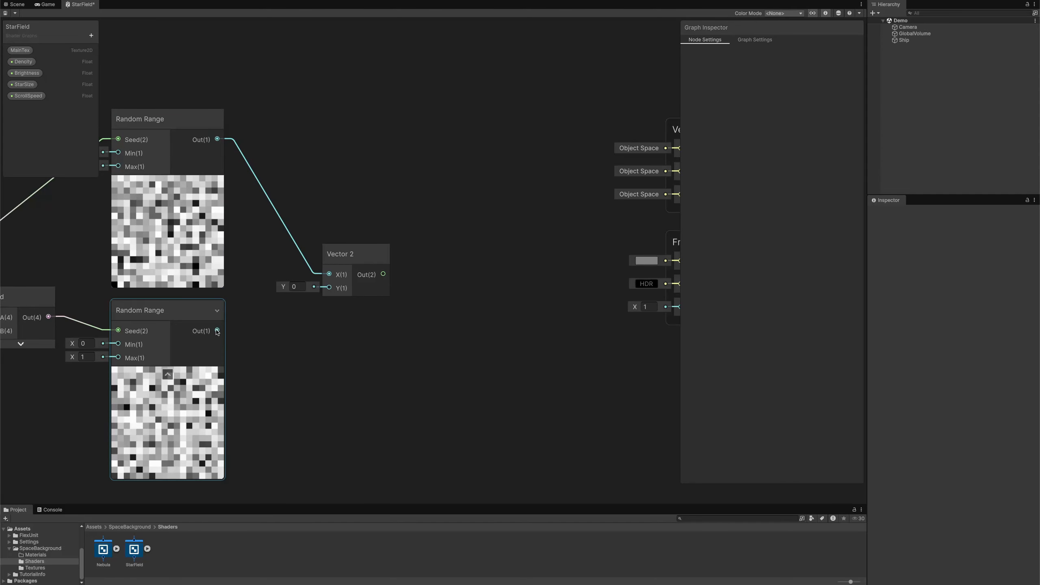
pyautogui.moveTo(217, 330); pyautogui.dragTo(319, 245)
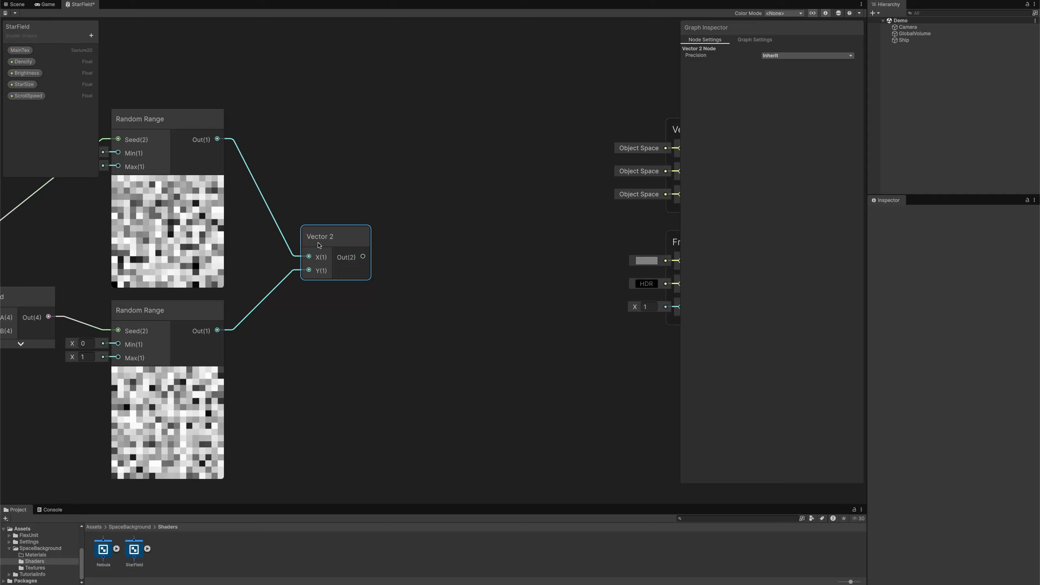
# Step: Move the Vertex and Fragment blocks farther away and add a Distance node with Fraction feeding A and Vector 2 feeding B
pyautogui.scroll(-5, 361, 152)
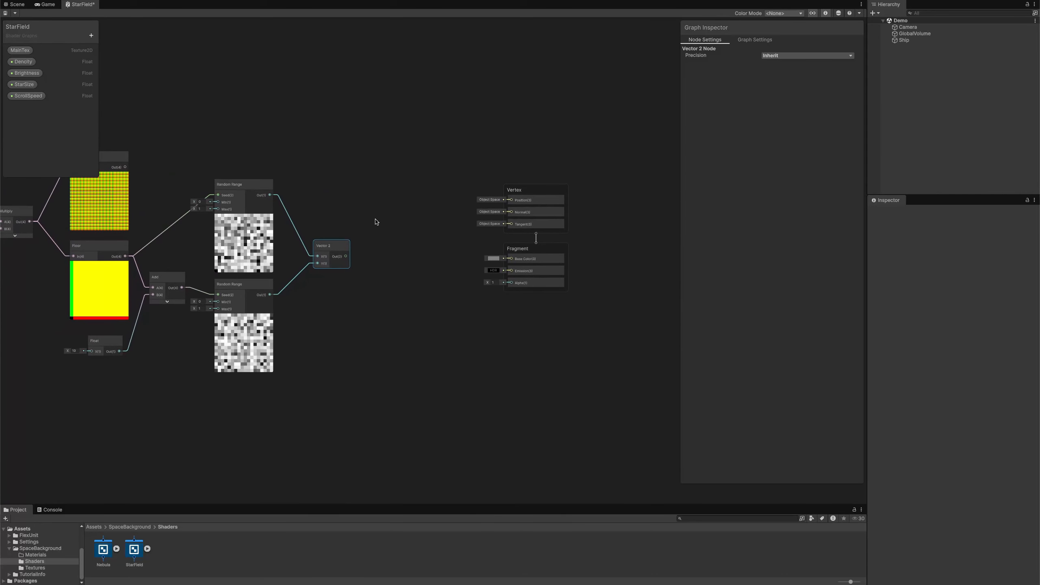
pyautogui.moveTo(584, 339); pyautogui.dragTo(661, 205)
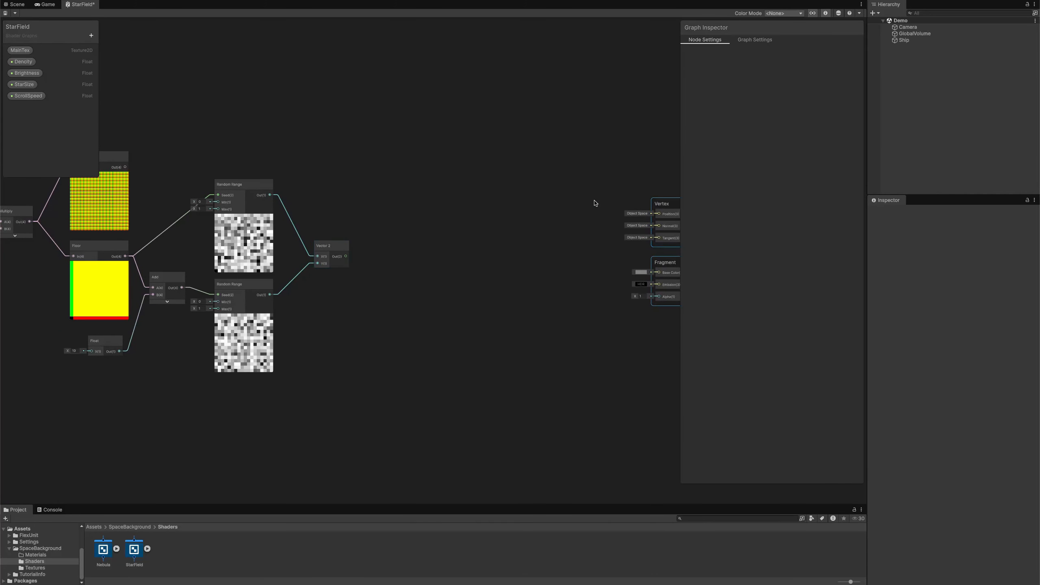
pyautogui.click(262, 168)
pyautogui.press('space')
pyautogui.write('d')
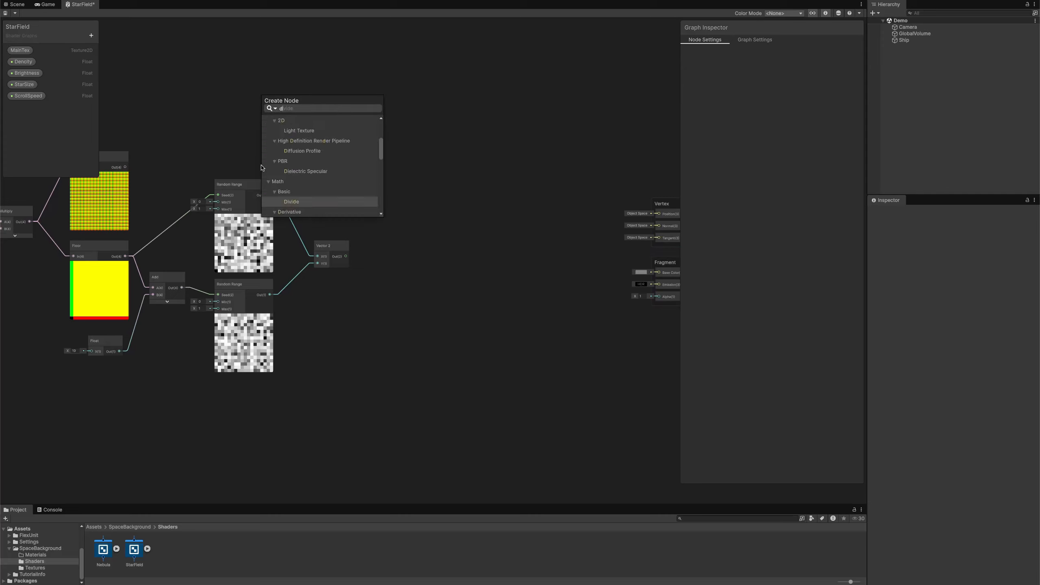
pyautogui.write('ist')
pyautogui.press('Return')
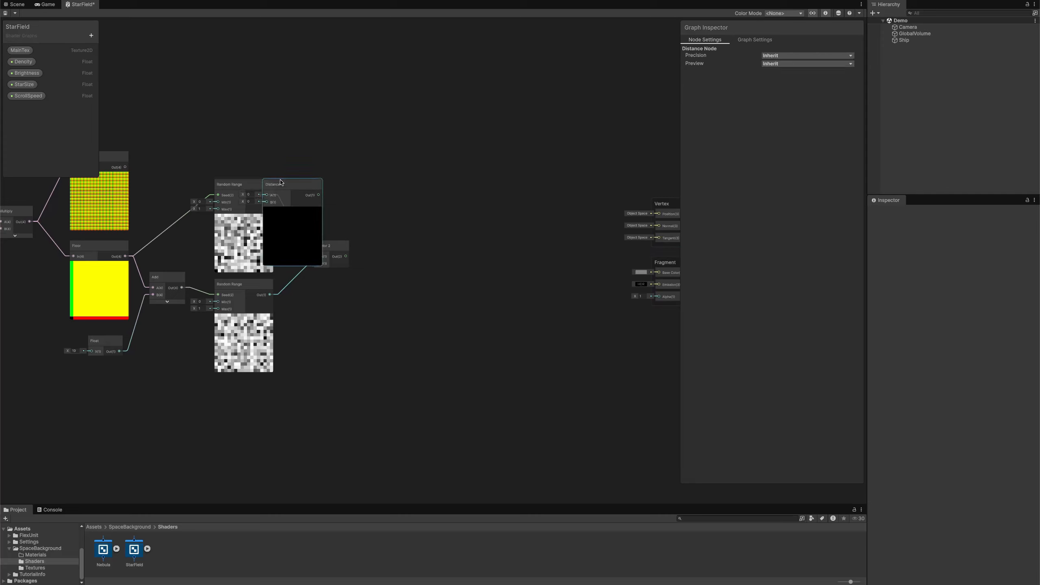
pyautogui.moveTo(270, 187); pyautogui.dragTo(403, 142)
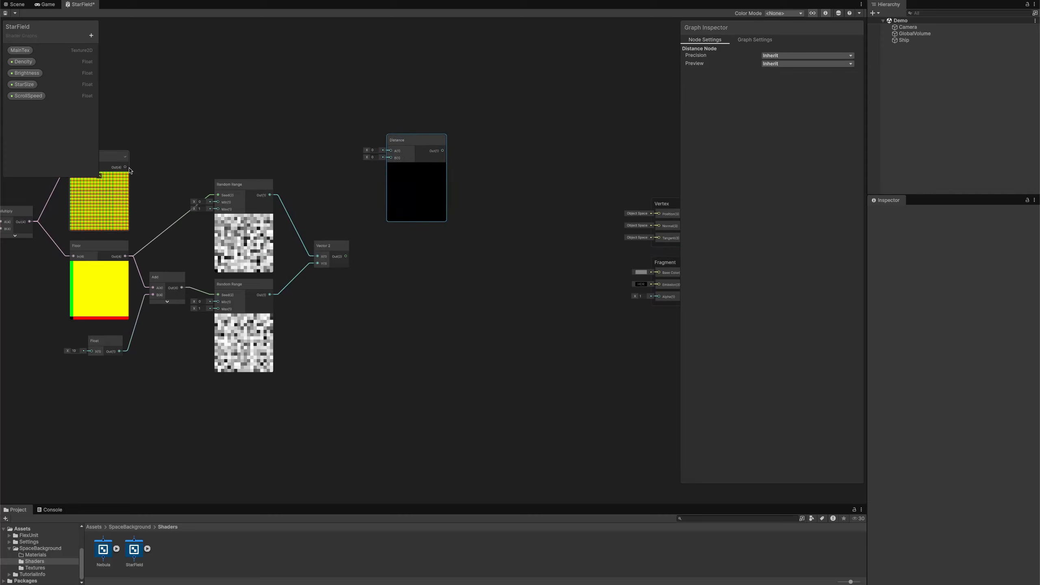
pyautogui.moveTo(125, 167); pyautogui.dragTo(392, 149)
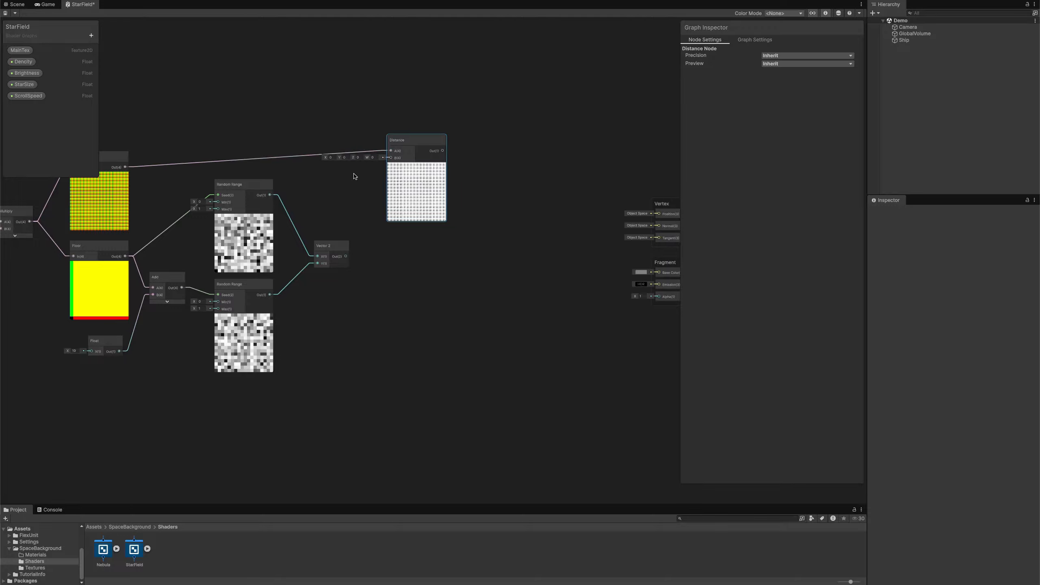
pyautogui.moveTo(346, 257); pyautogui.dragTo(400, 161)
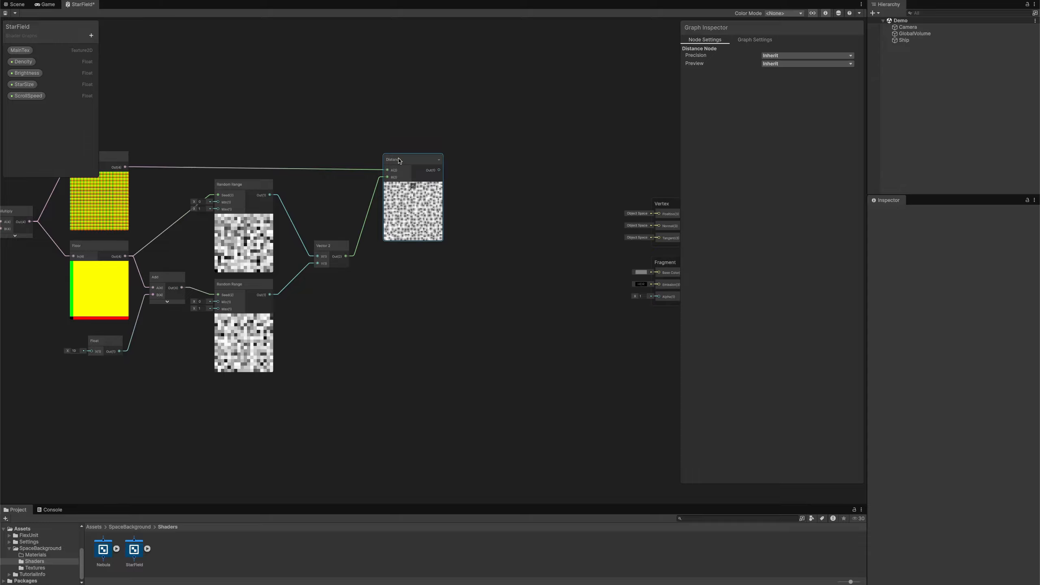
# Step: Multiply the Distance output by 4 in a new Multiply node, align it beside Distance, and collapse its preview
pyautogui.scroll(4, 478, 170)
pyautogui.scroll(1, 487, 180)
pyautogui.moveTo(492, 182); pyautogui.dragTo(325, 173, button='middle')
pyautogui.moveTo(236, 164); pyautogui.dragTo(274, 163)
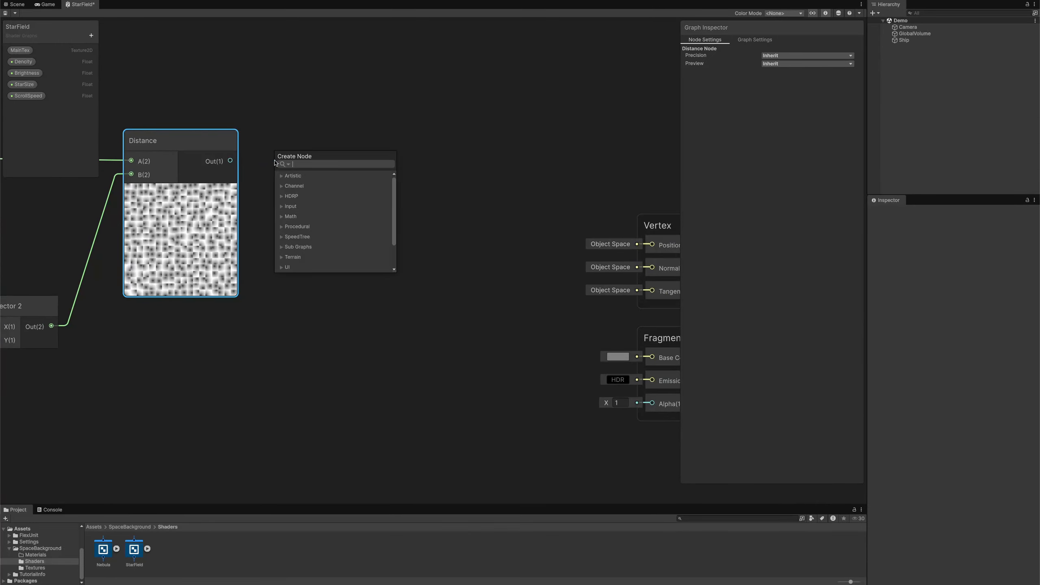
pyautogui.write('mul')
pyautogui.press('Down')
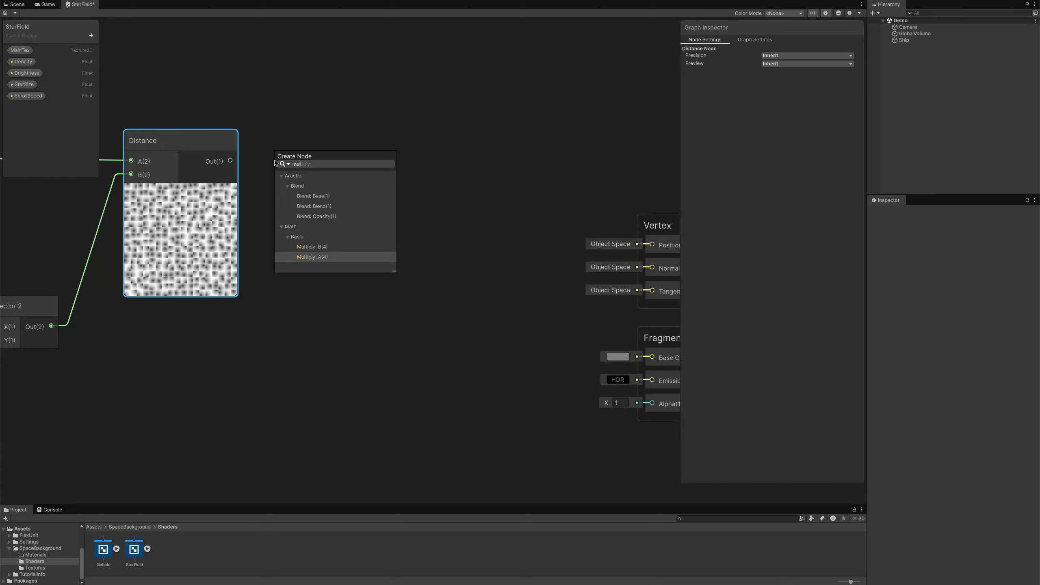
pyautogui.press('Return')
pyautogui.click(238, 185)
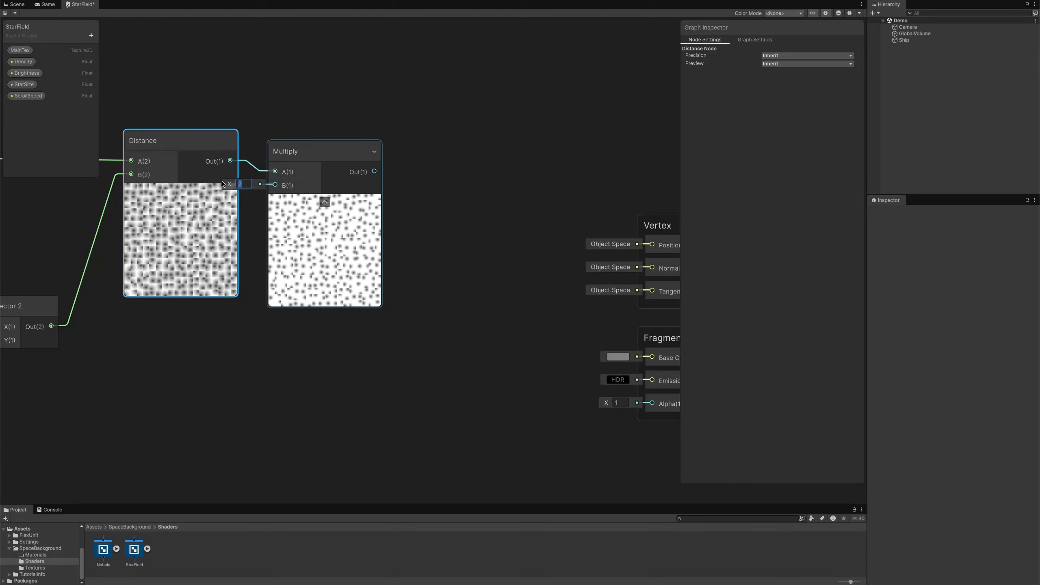
pyautogui.write('4')
pyautogui.moveTo(327, 150); pyautogui.dragTo(344, 140)
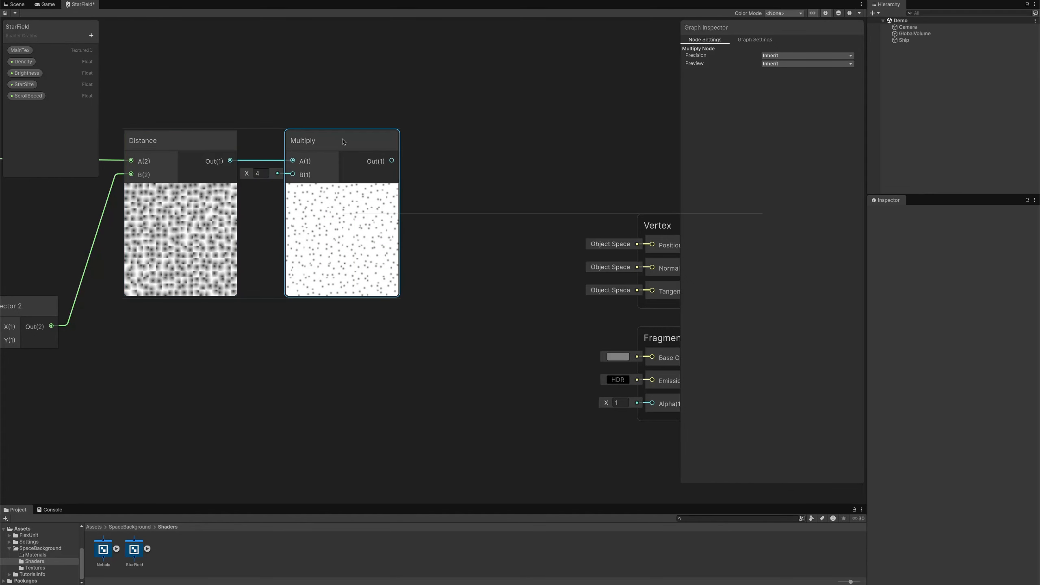
pyautogui.click(341, 190)
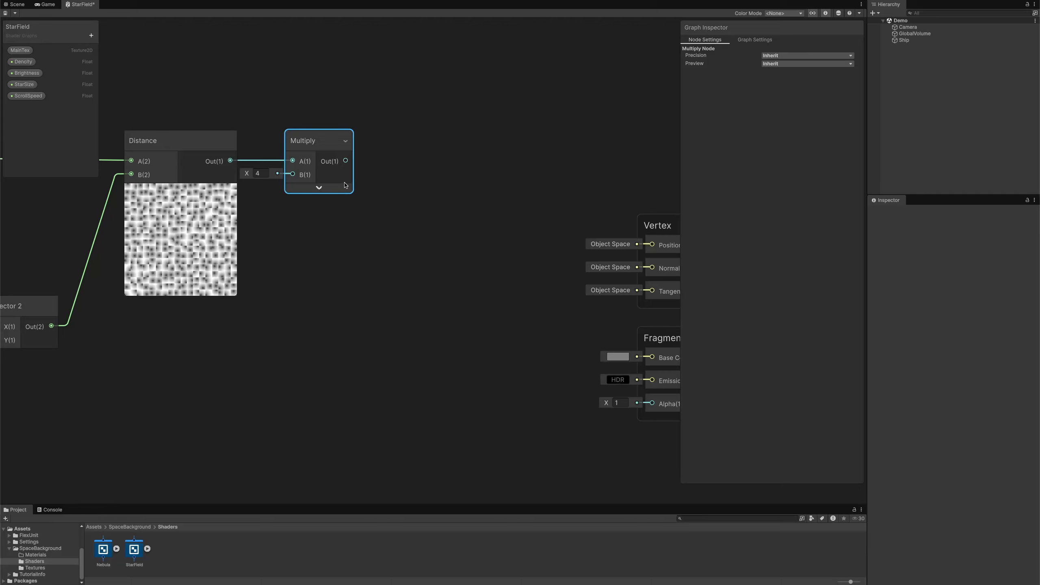
# Step: Add a Smoothstep node above and beyond the Multiply node, and connect the Multiply output to its In input
pyautogui.click(397, 153)
pyautogui.press('space')
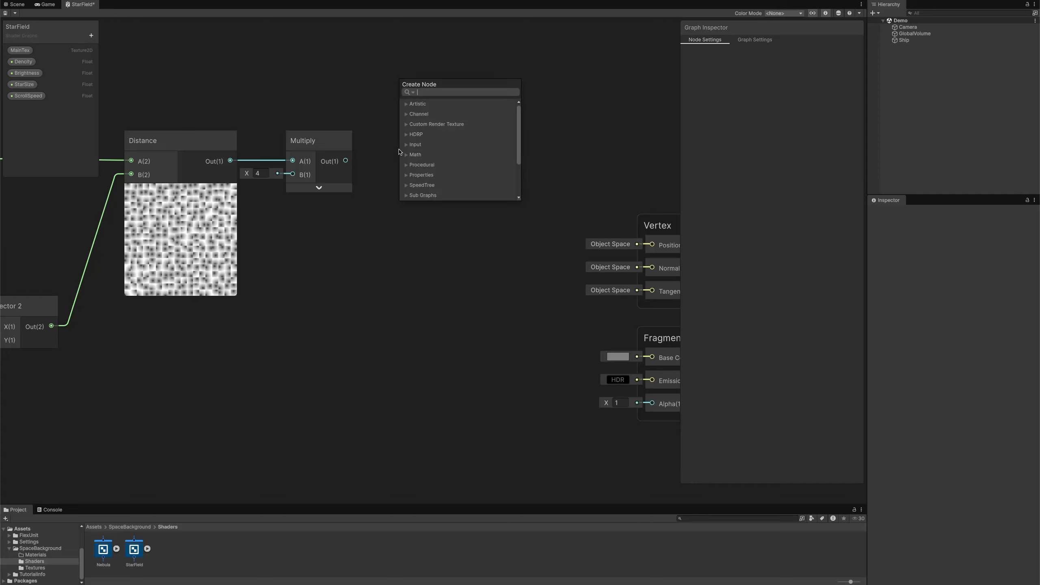
pyautogui.write('smoo')
pyautogui.press('Return')
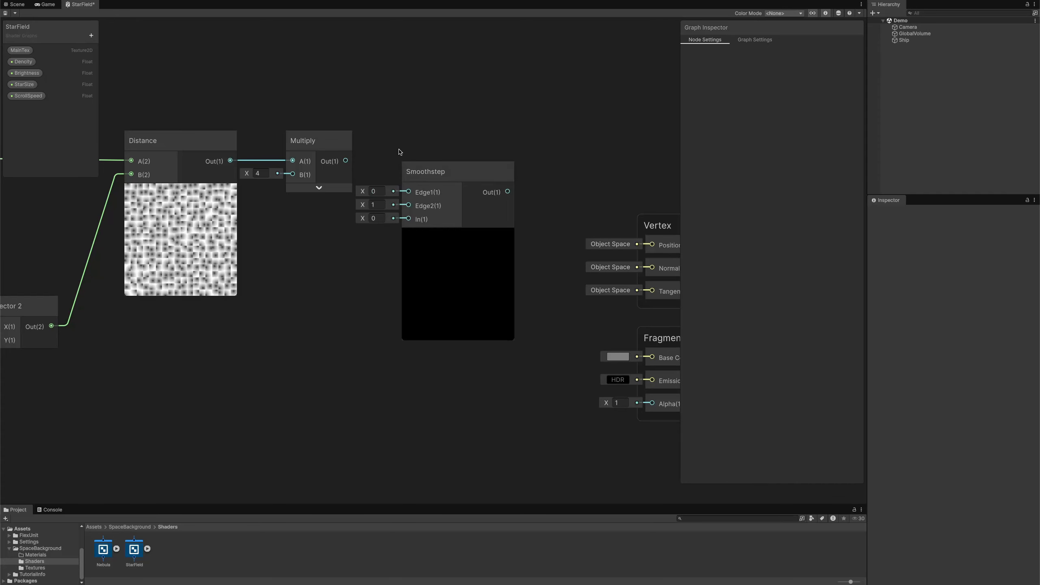
pyautogui.moveTo(431, 173); pyautogui.dragTo(425, 64)
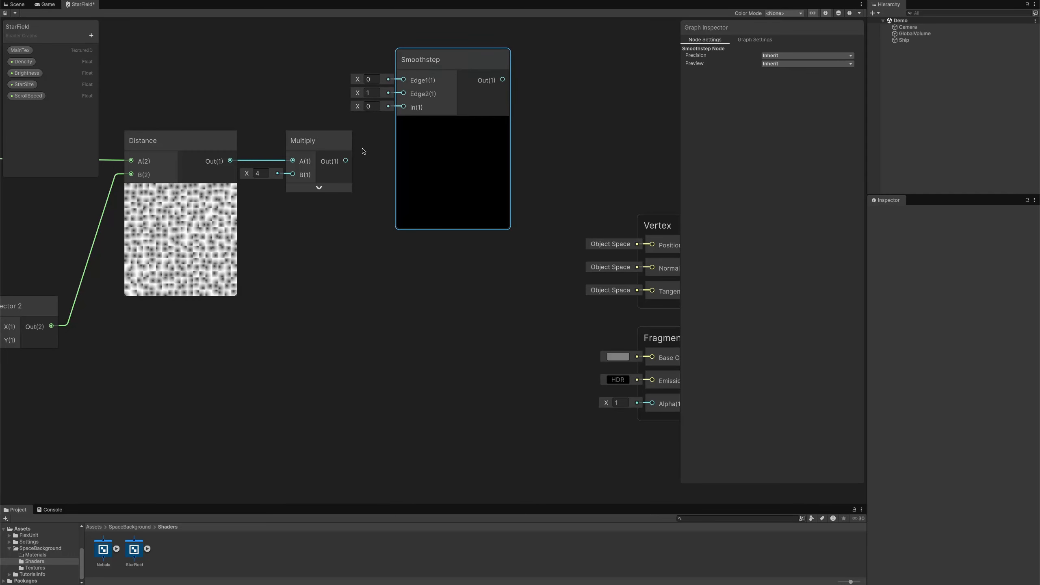
pyautogui.moveTo(345, 161); pyautogui.dragTo(398, 109)
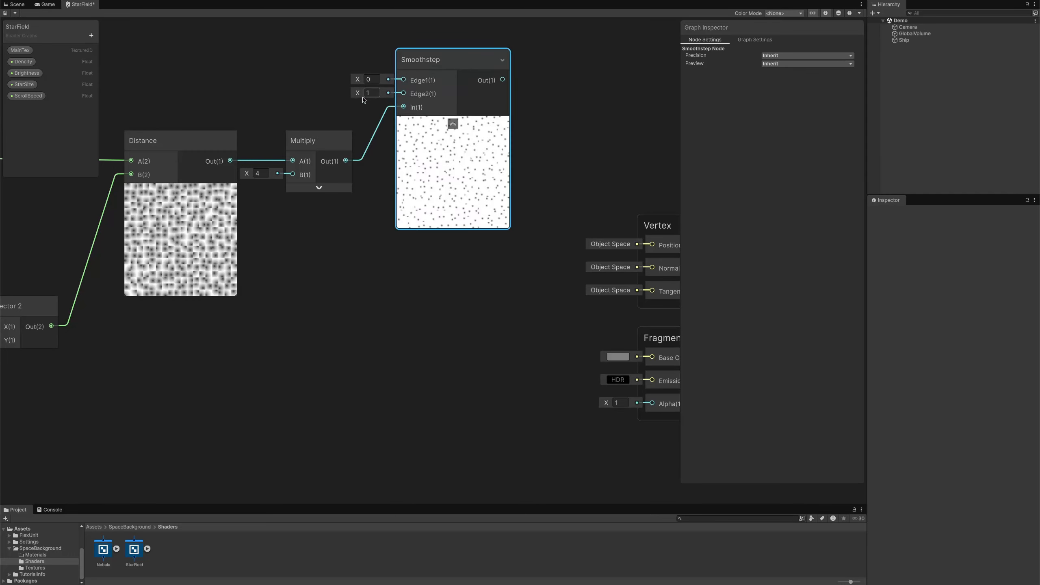
# Step: Connect the StarSize property to the Smoothstep's Edge2, set Edge1 to -1, collapse its preview and lower the node slightly
pyautogui.click(66, 86)
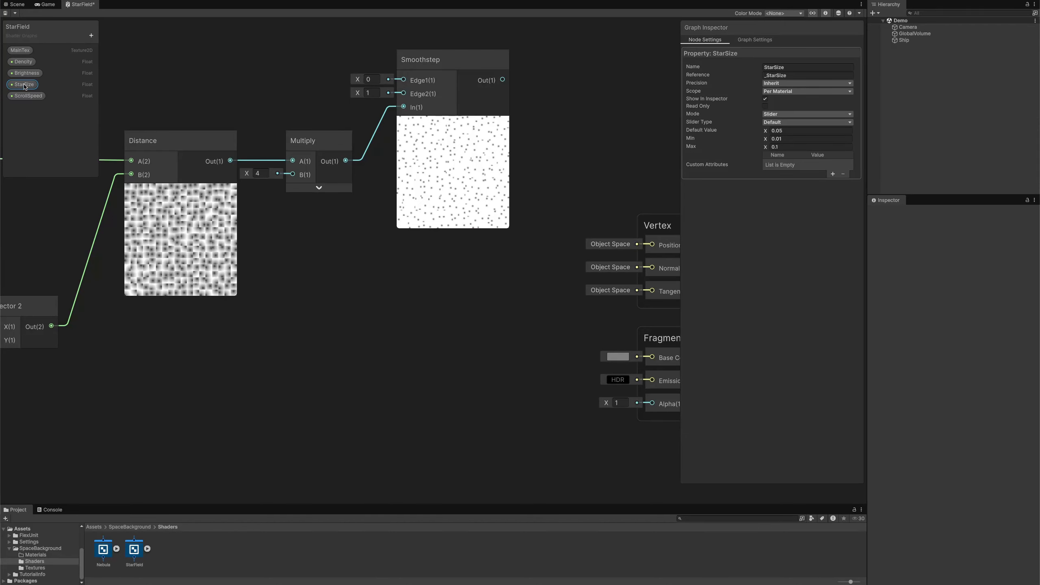
pyautogui.moveTo(302, 103); pyautogui.dragTo(404, 94)
pyautogui.click(371, 79)
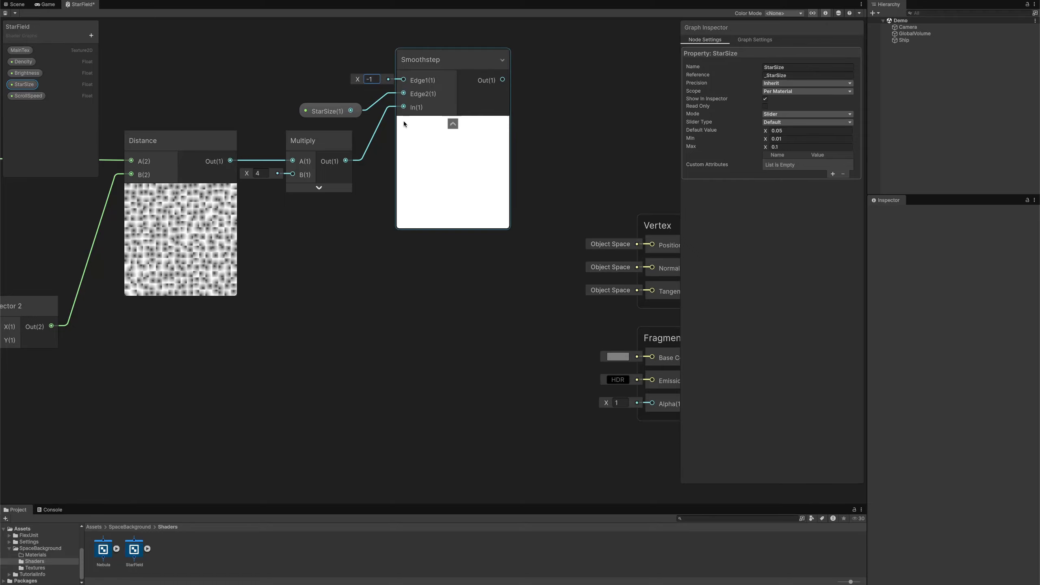
pyautogui.click(452, 124)
pyautogui.moveTo(429, 65); pyautogui.dragTo(429, 79)
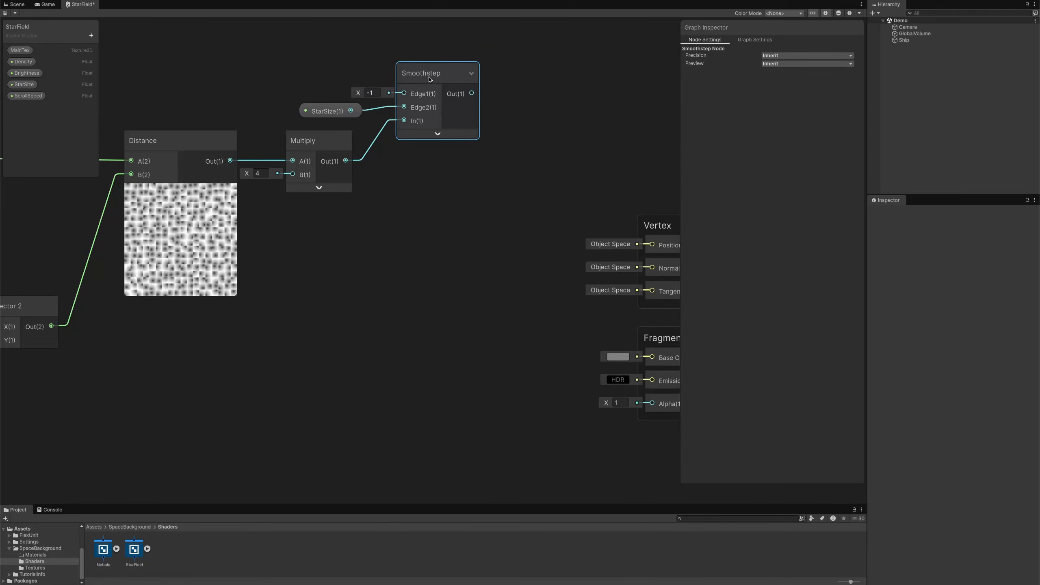
# Step: Add a One Minus node fed by the Smoothstep output, with its preview collapsed
pyautogui.moveTo(433, 177); pyautogui.dragTo(315, 187, button='middle')
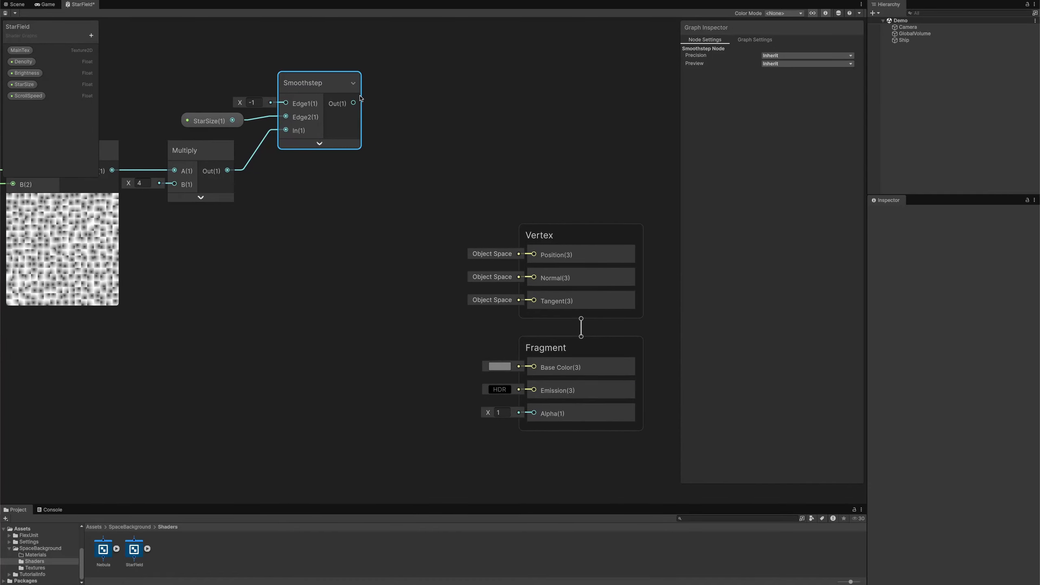
pyautogui.moveTo(355, 103); pyautogui.dragTo(388, 113)
pyautogui.write('one')
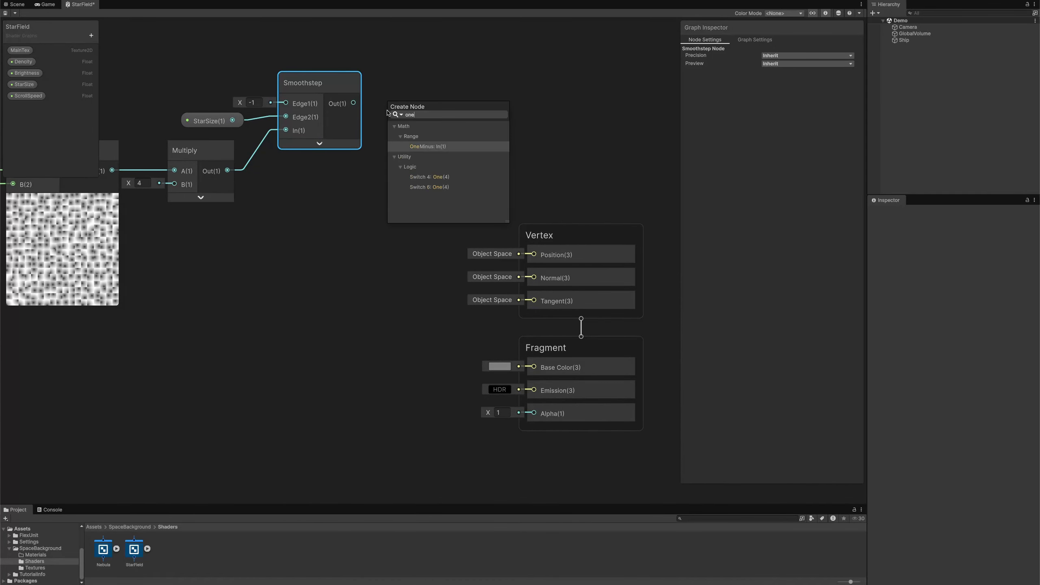
pyautogui.press('Return')
pyautogui.click(438, 139)
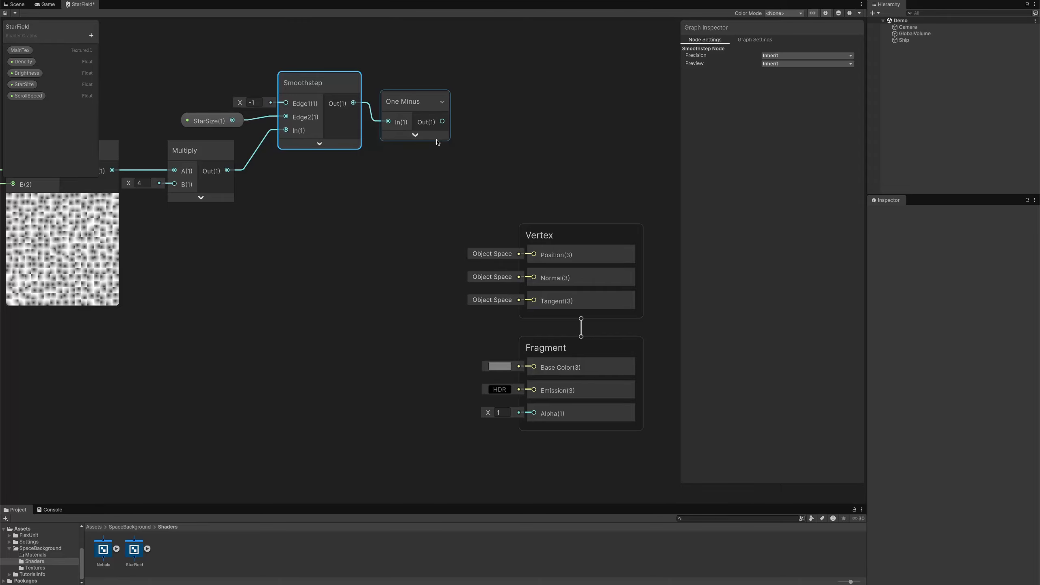
# Step: Add a Multiply node with the One Minus output feeding its A input, and collapse its preview
pyautogui.moveTo(442, 122); pyautogui.dragTo(495, 139)
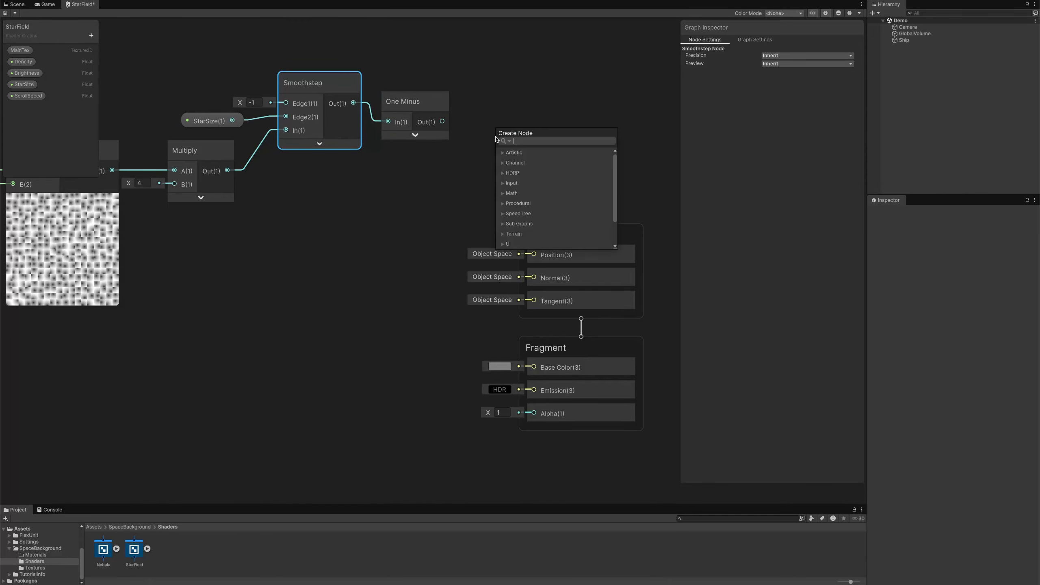
pyautogui.write('mul')
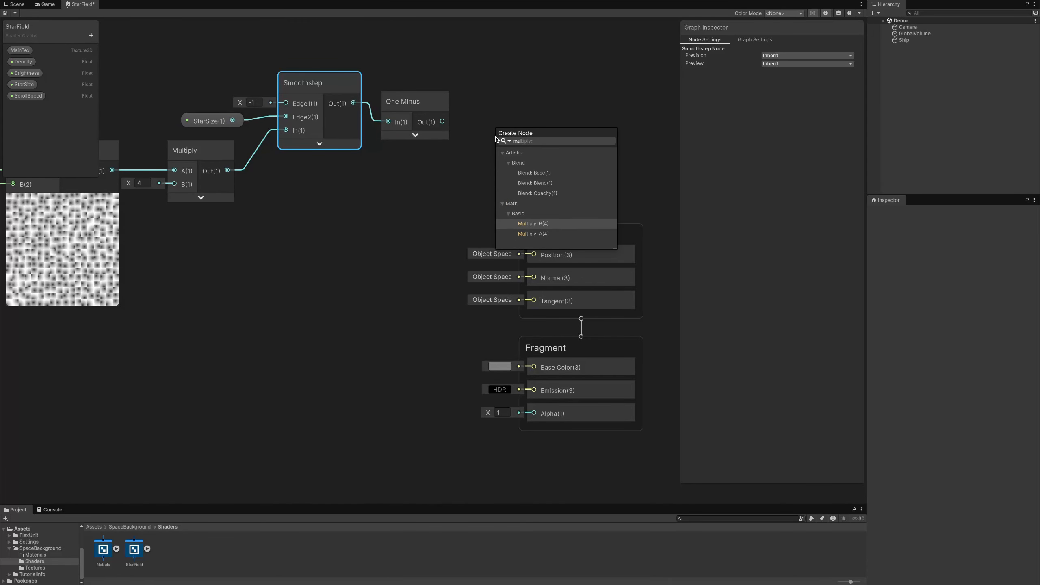
pyautogui.press('Down')
pyautogui.press('Return')
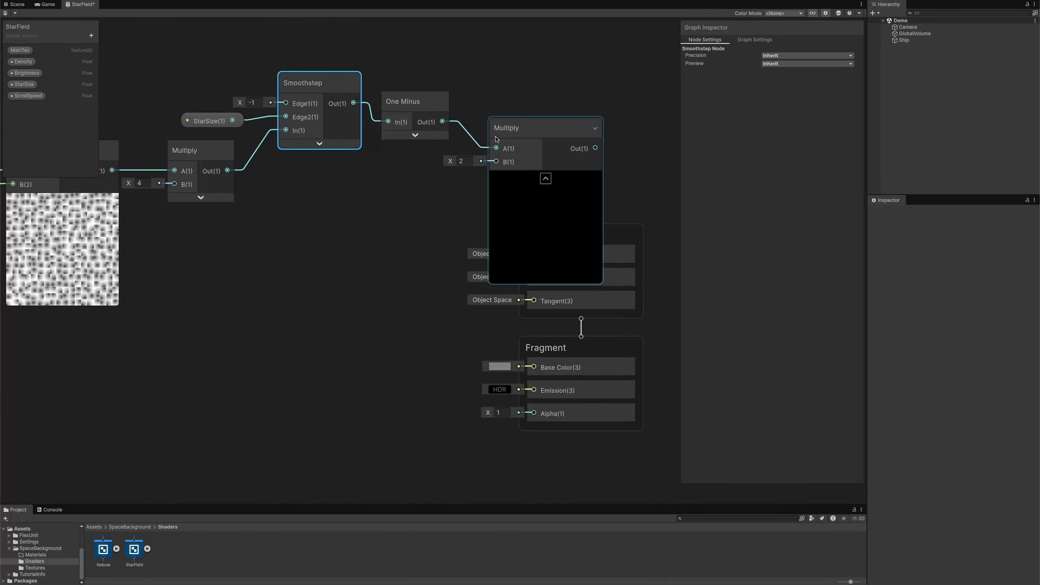
pyautogui.click(545, 179)
# Step: Move the Vertex and Fragment blocks farther away, and place the new Multiply node just before them
pyautogui.scroll(-5, 490, 279)
pyautogui.moveTo(543, 364); pyautogui.dragTo(412, 207)
pyautogui.moveTo(450, 213); pyautogui.dragTo(556, 217)
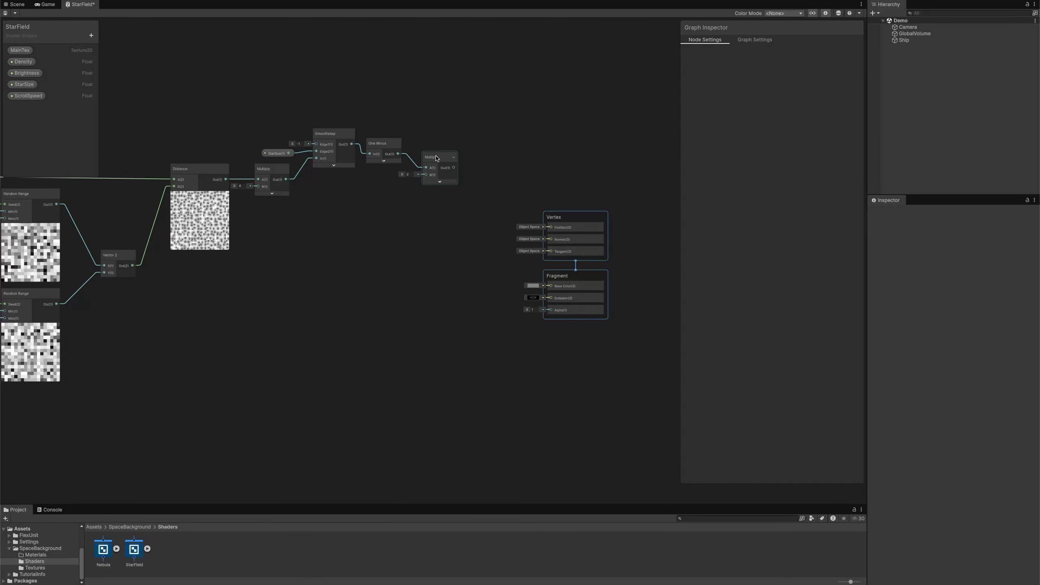
pyautogui.moveTo(436, 158); pyautogui.dragTo(462, 210)
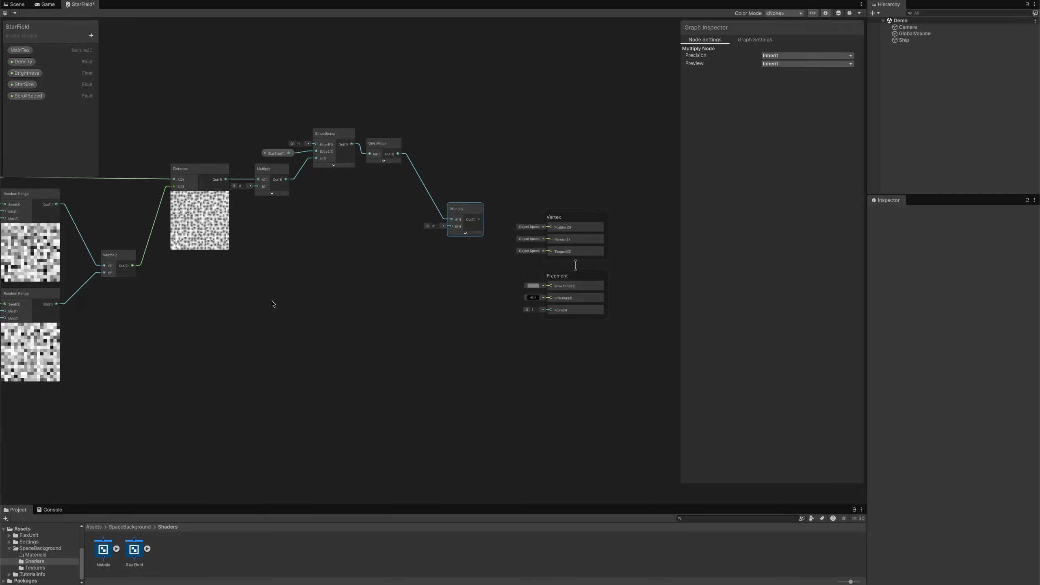
# Step: Add a Sample Gradient node below the Distance branch, and connect a Gradient node with five colour bands to its Gradient input
pyautogui.moveTo(273, 304); pyautogui.dragTo(335, 300, button='middle')
pyautogui.scroll(3, 326, 299)
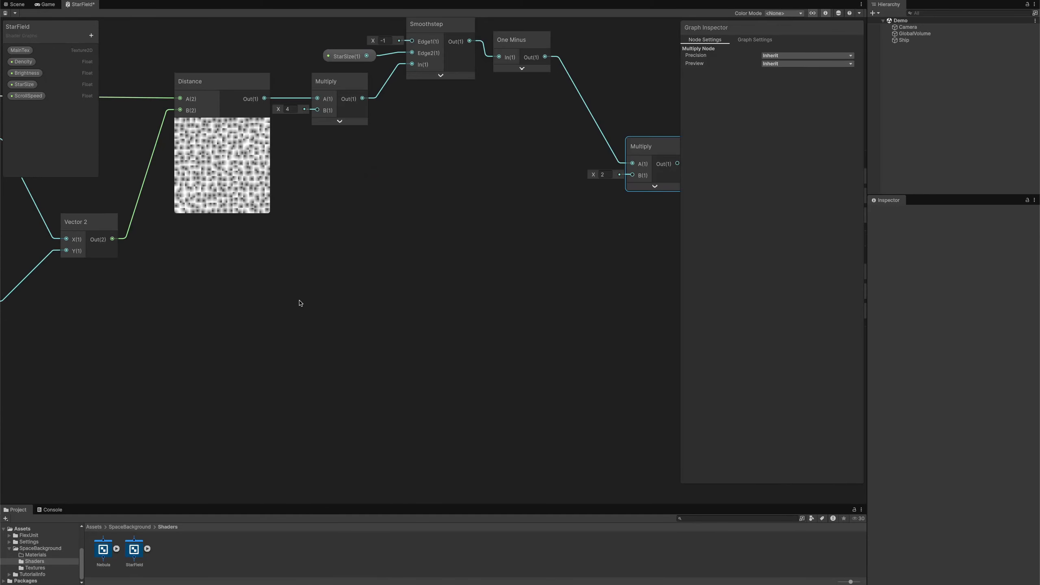
pyautogui.click(299, 302)
pyautogui.press('space')
pyautogui.write('gra')
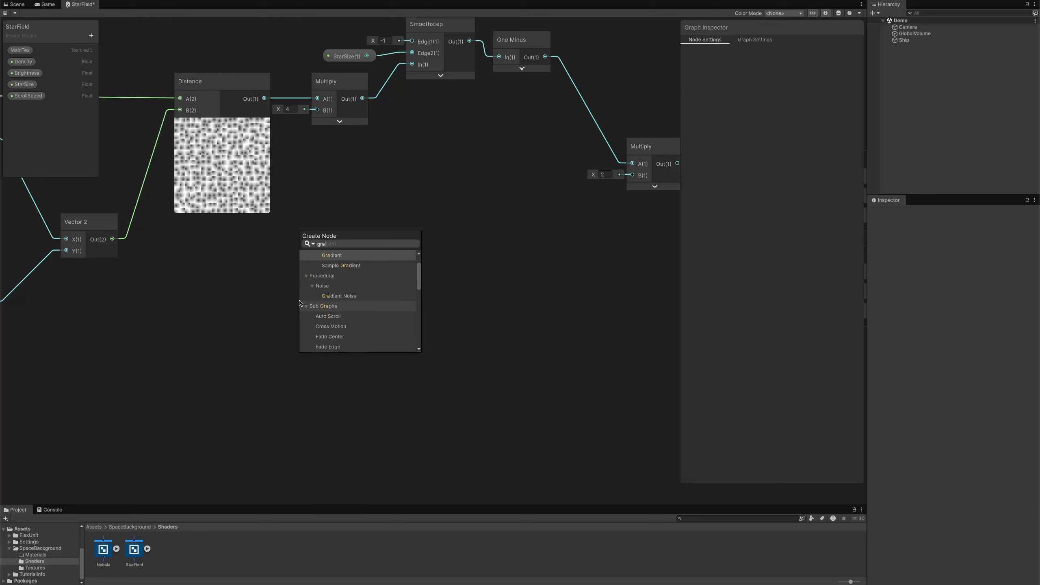
pyautogui.click(334, 265)
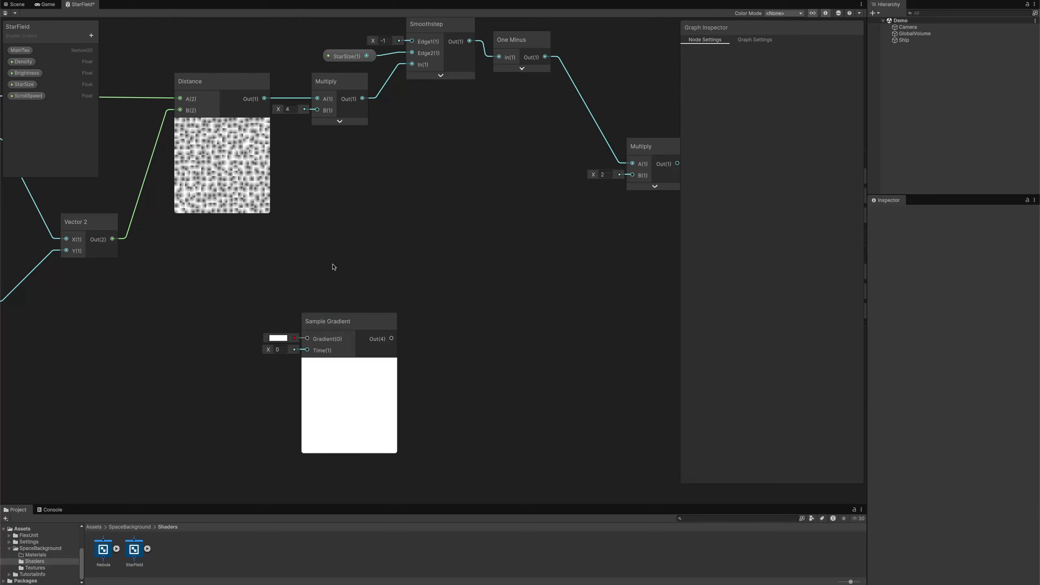
pyautogui.moveTo(333, 321); pyautogui.dragTo(359, 261)
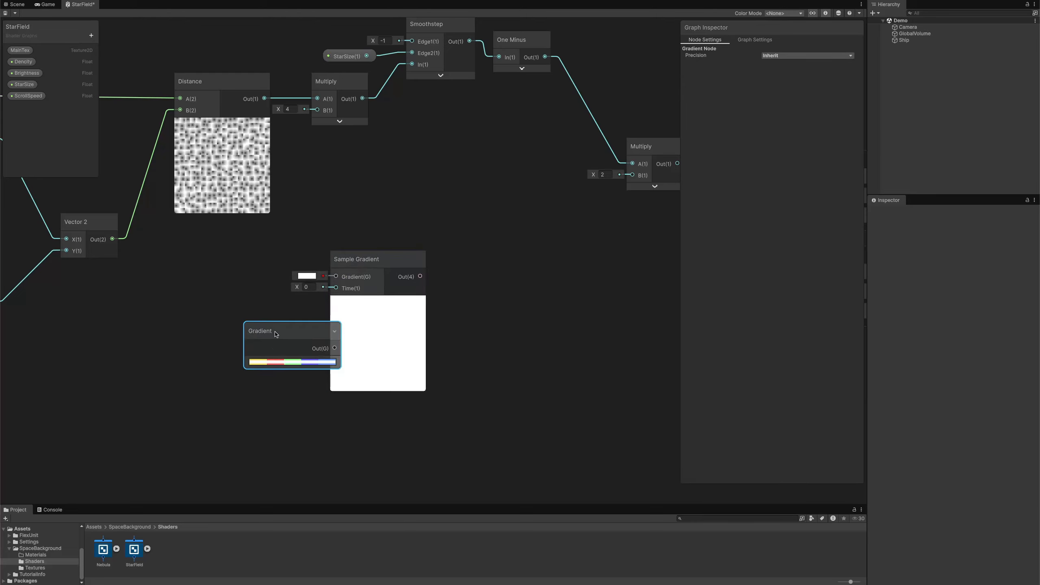
pyautogui.moveTo(275, 338); pyautogui.dragTo(212, 254)
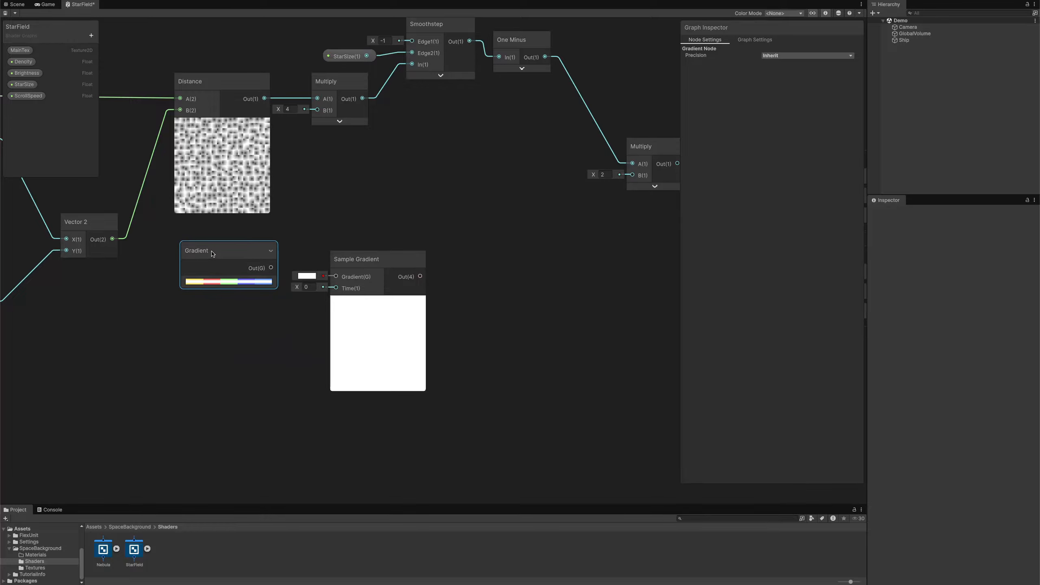
pyautogui.moveTo(270, 268); pyautogui.dragTo(335, 276)
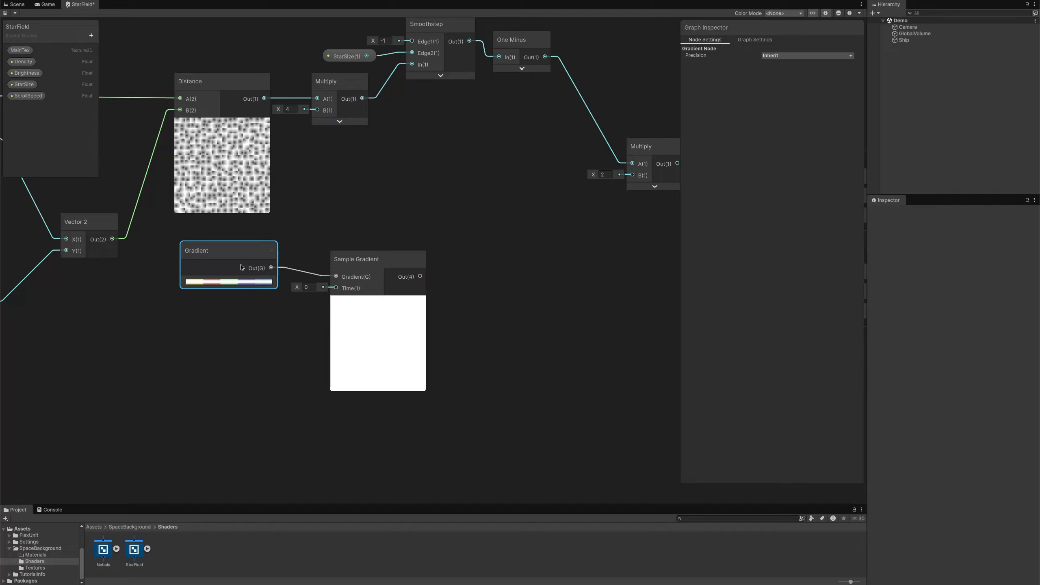
# Step: Open the Gradient node's colour bands for editing and choose the Fixed mode
pyautogui.click(231, 282)
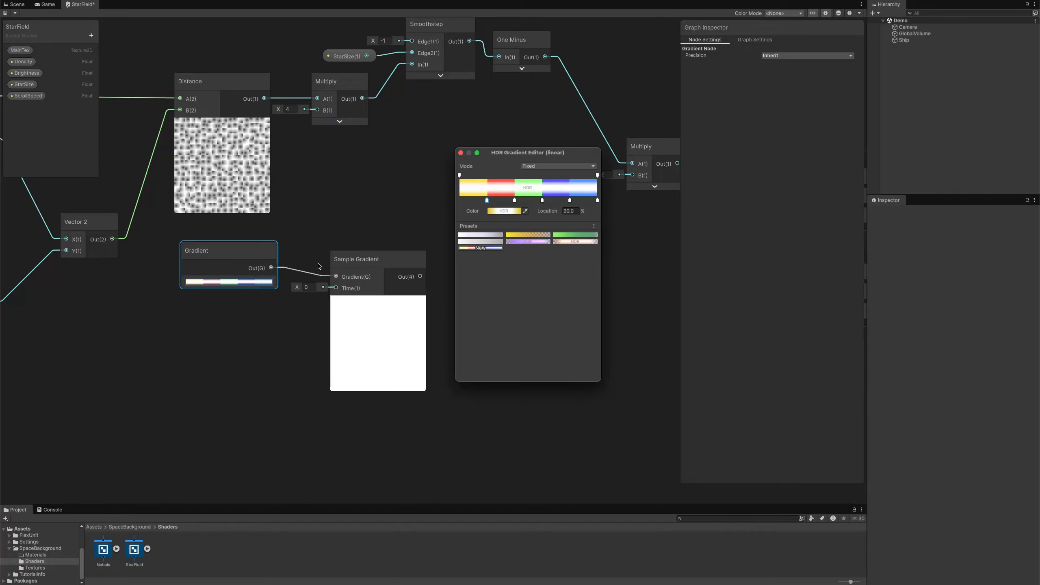
pyautogui.moveTo(504, 158); pyautogui.dragTo(311, 215)
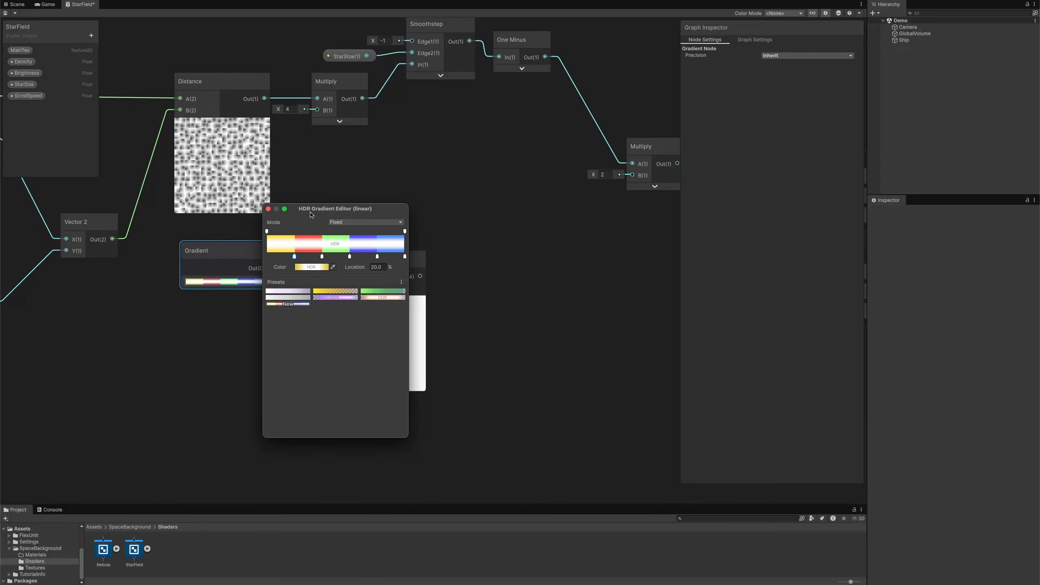
pyautogui.click(351, 222)
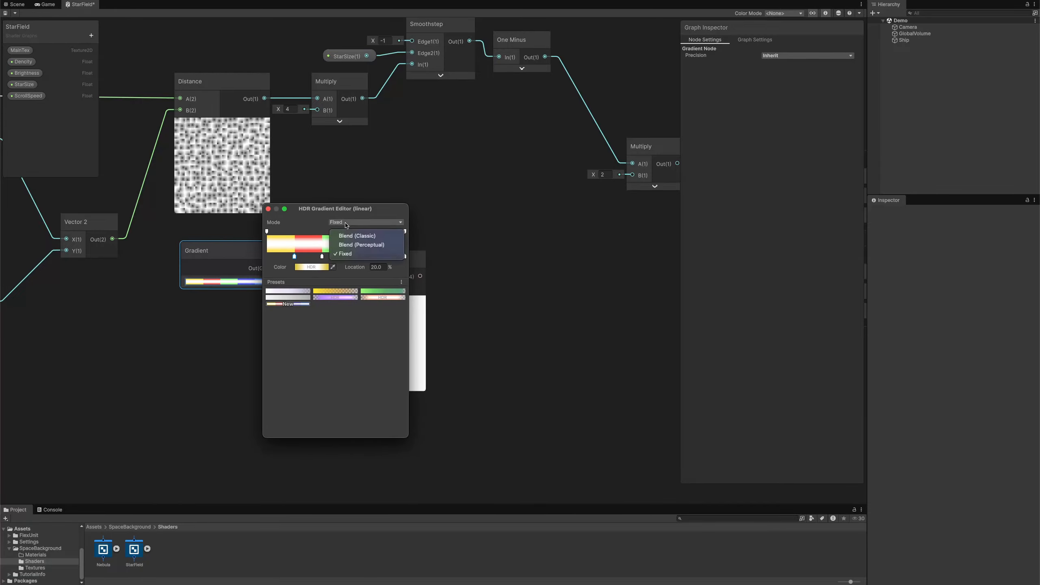
pyautogui.click(345, 253)
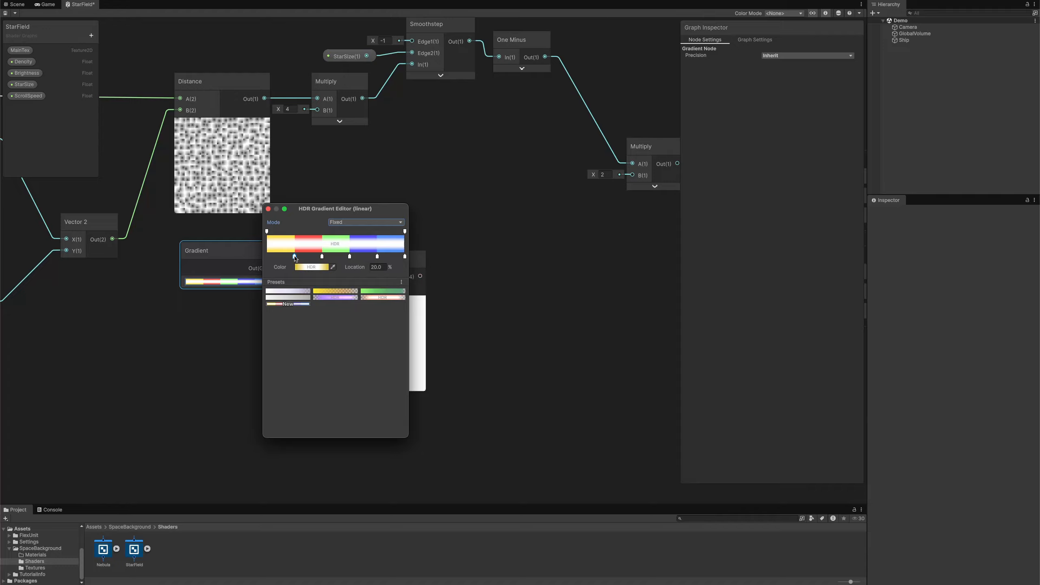
# Step: Examine the HDR colour and intensity of each of the gradient's five colour keys, and close the gradient editor
pyautogui.click(303, 267)
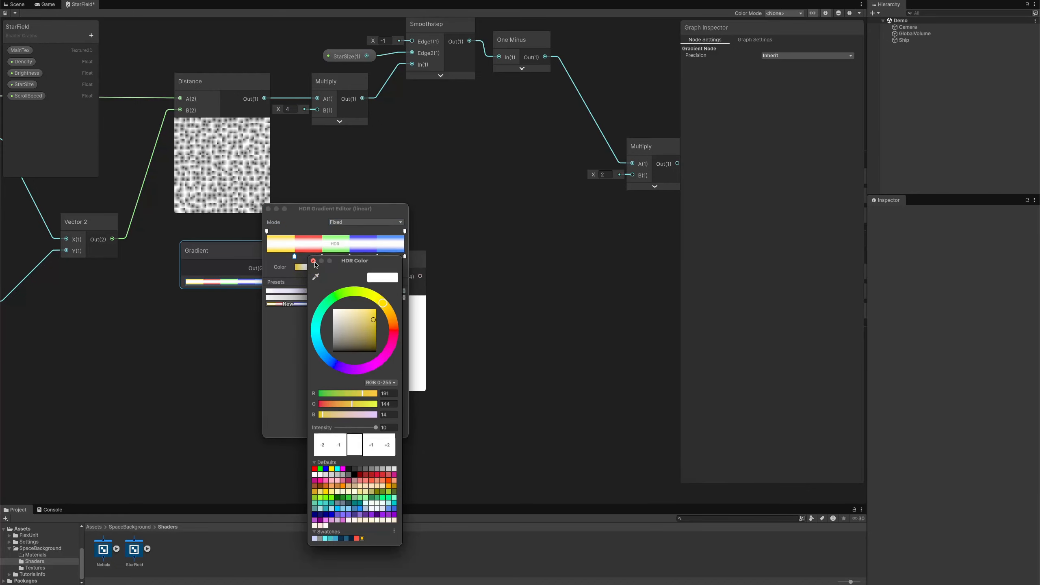
pyautogui.click(314, 261)
pyautogui.click(322, 255)
pyautogui.click(315, 267)
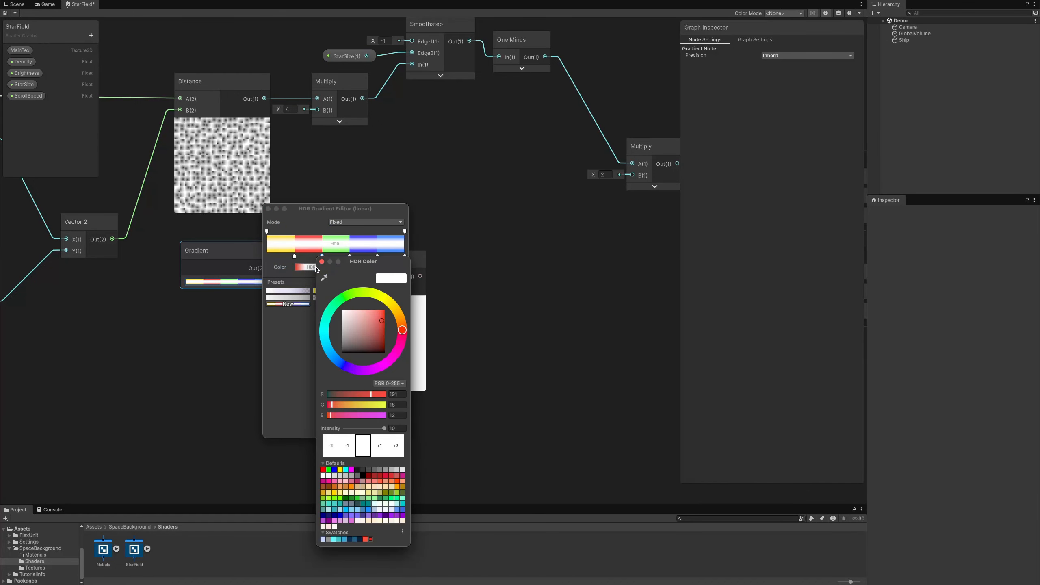
pyautogui.click(322, 261)
pyautogui.click(350, 257)
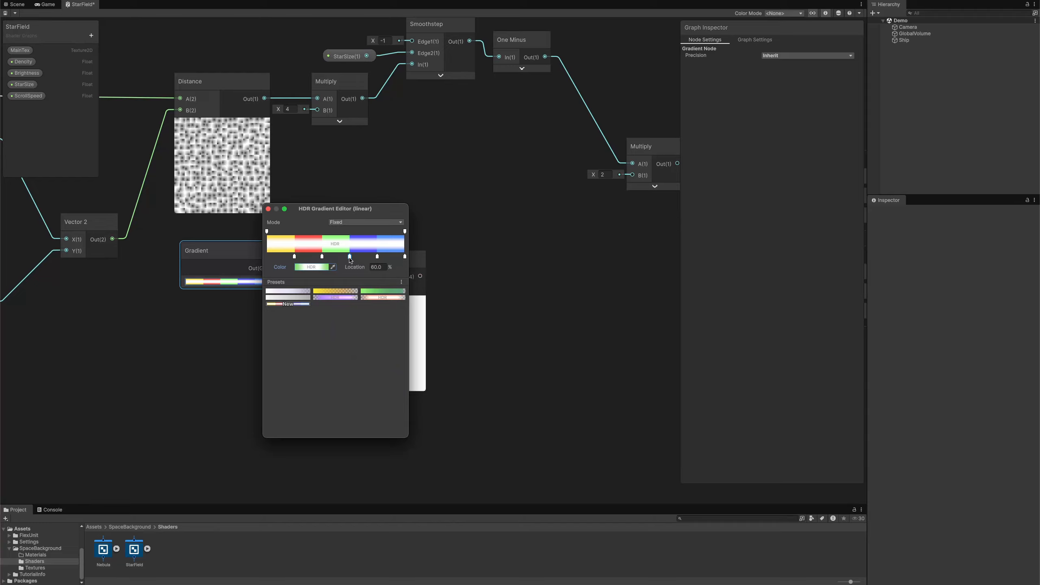
pyautogui.click(315, 266)
pyautogui.click(320, 261)
pyautogui.click(377, 257)
pyautogui.click(324, 266)
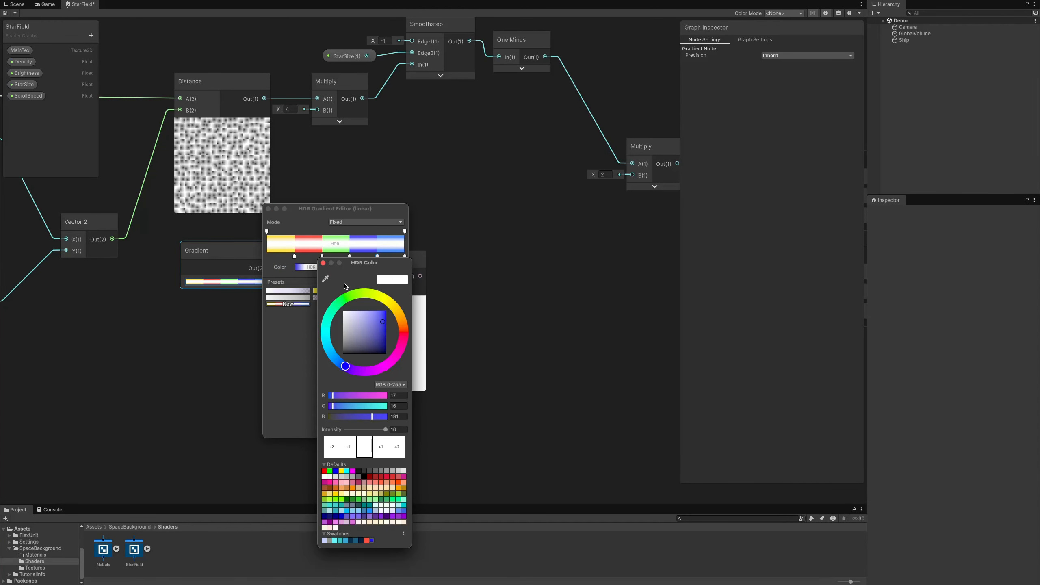
pyautogui.click(323, 263)
pyautogui.click(405, 257)
pyautogui.click(315, 267)
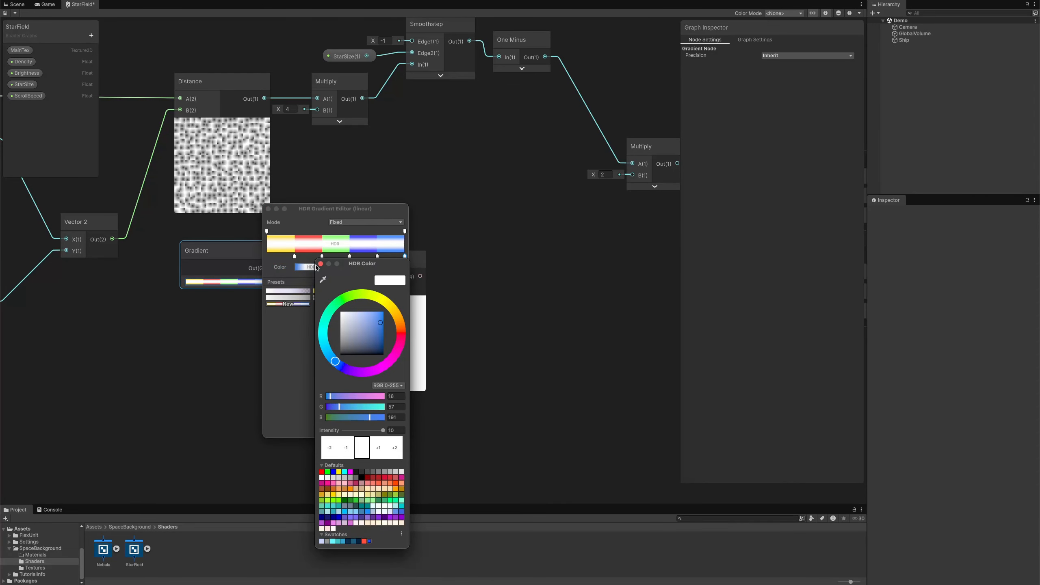
pyautogui.click(321, 263)
pyautogui.click(268, 209)
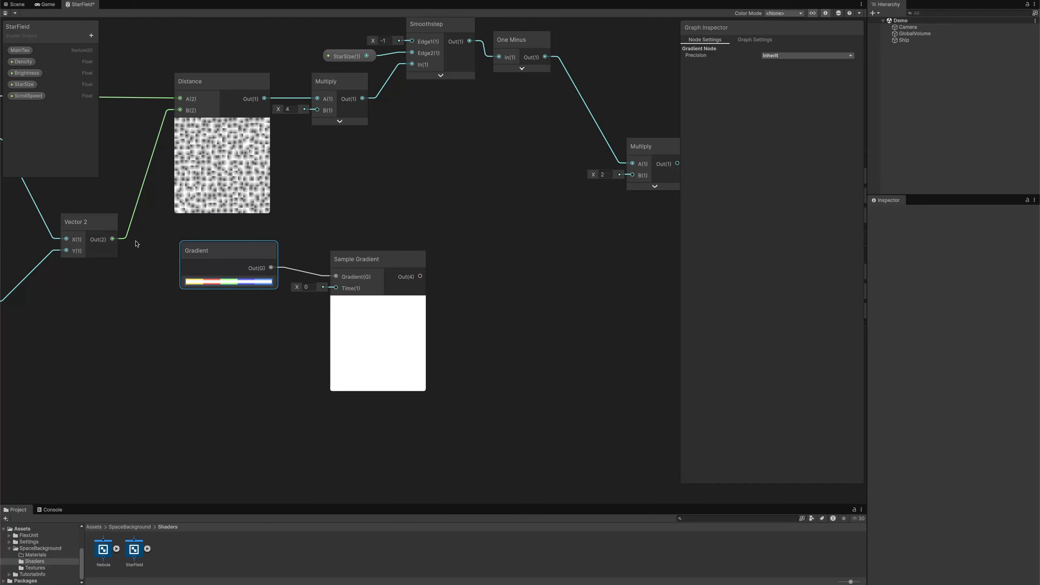
# Step: Connect the Vector 2 output to the Sample Gradient's Time input, collapse its preview, and reposition the Gradient node beneath the Distance preview
pyautogui.moveTo(112, 238); pyautogui.dragTo(352, 324)
pyautogui.click(378, 303)
pyautogui.moveTo(242, 257); pyautogui.dragTo(257, 238)
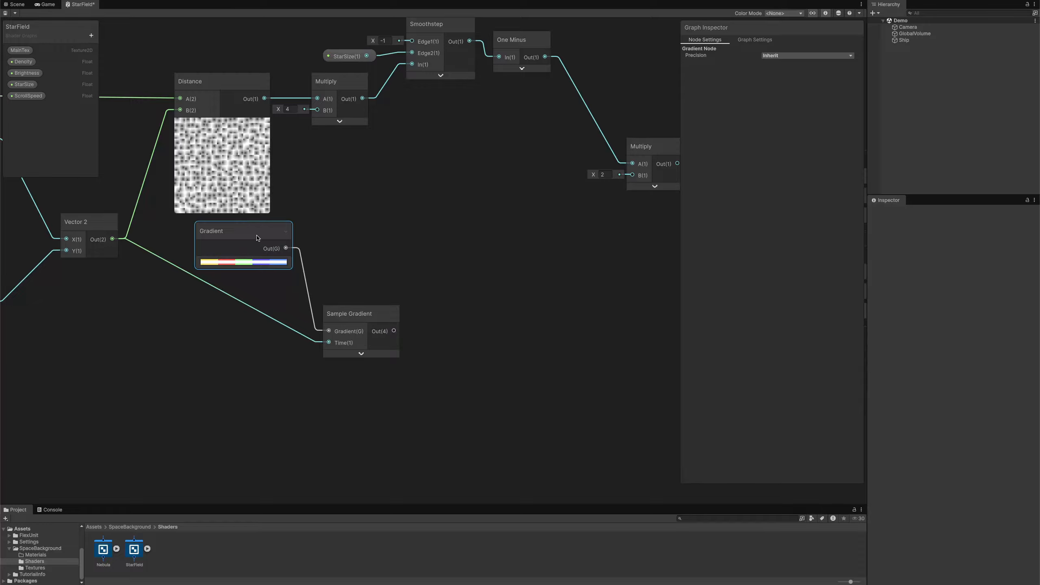
# Step: Add a Multiply node with the Sample Gradient output feeding its A input, collapse its preview and place it beside Sample Gradient
pyautogui.moveTo(441, 240); pyautogui.dragTo(381, 229, button='middle')
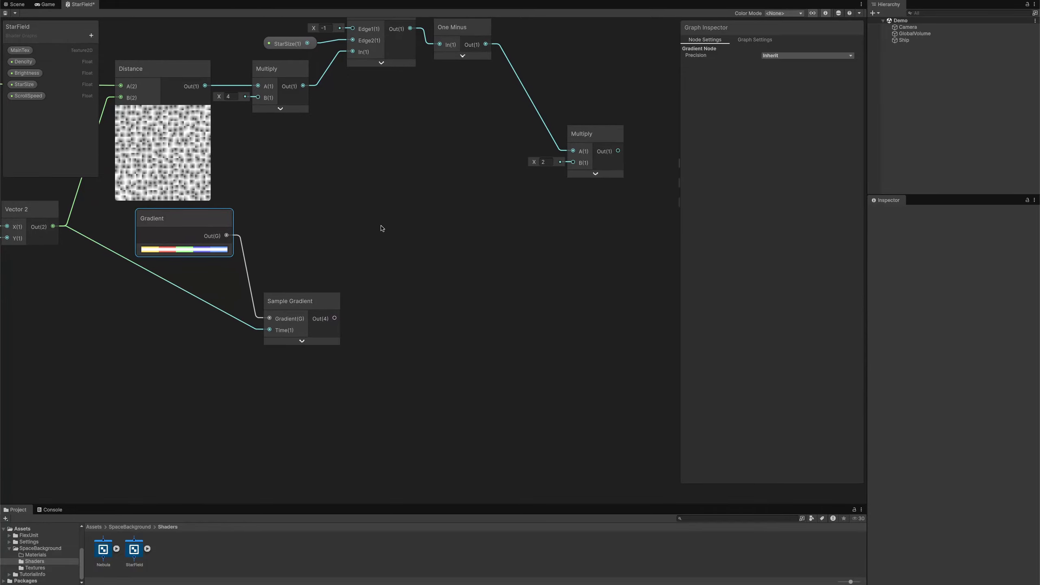
pyautogui.moveTo(334, 318); pyautogui.dragTo(383, 304)
pyautogui.write('mul')
pyautogui.press('Down')
pyautogui.press('Return')
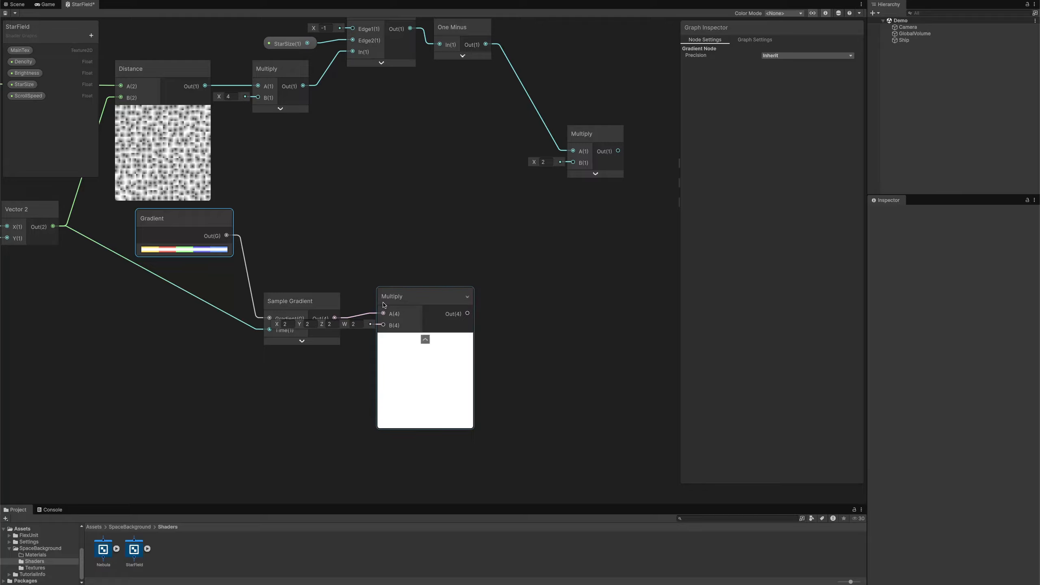
pyautogui.click(425, 339)
pyautogui.moveTo(410, 304); pyautogui.dragTo(417, 333)
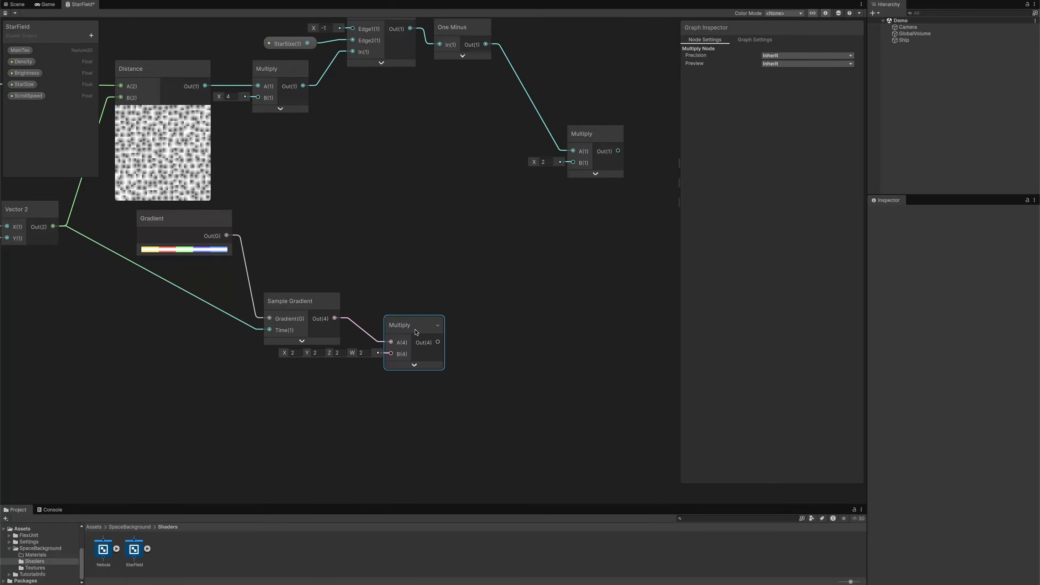
# Step: Place the Brightness property in the graph, connect it to the B input of the gradient's Multiply node, and tidy both nodes' positions
pyautogui.click(26, 72)
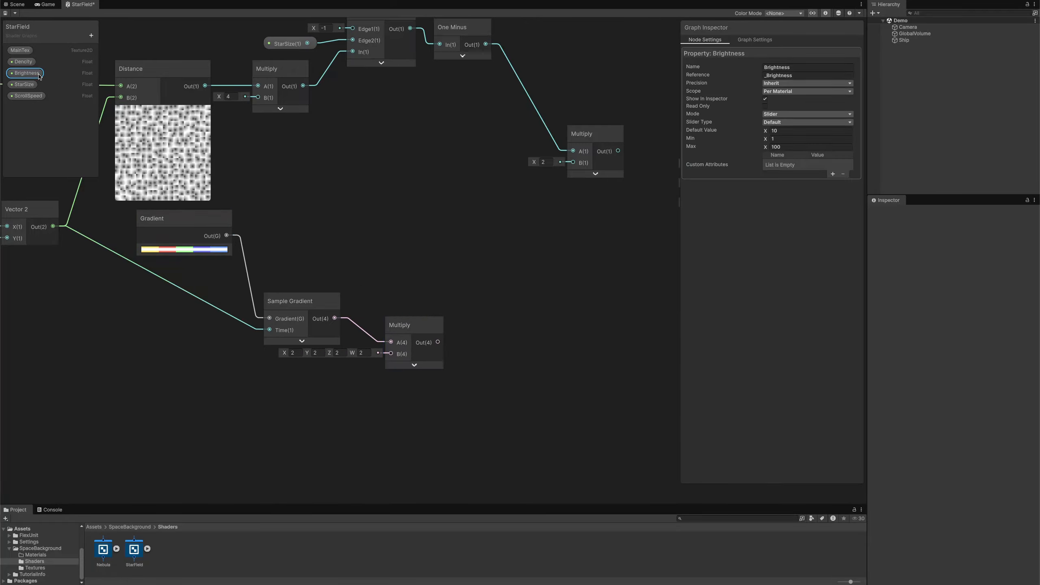
pyautogui.click(777, 147)
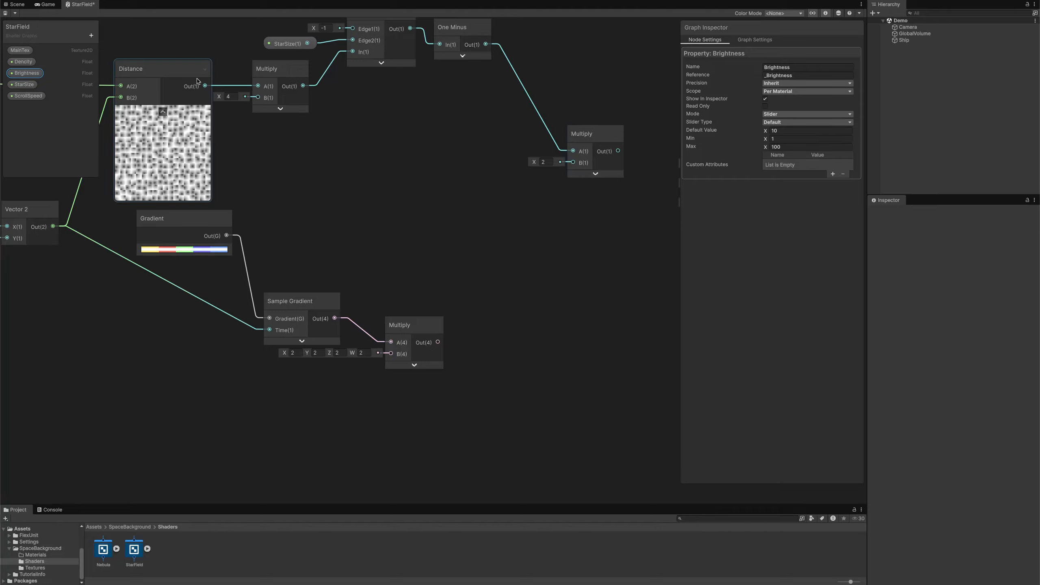
pyautogui.moveTo(30, 74); pyautogui.dragTo(391, 353)
pyautogui.moveTo(319, 381); pyautogui.dragTo(324, 372)
pyautogui.moveTo(398, 335); pyautogui.dragTo(384, 334)
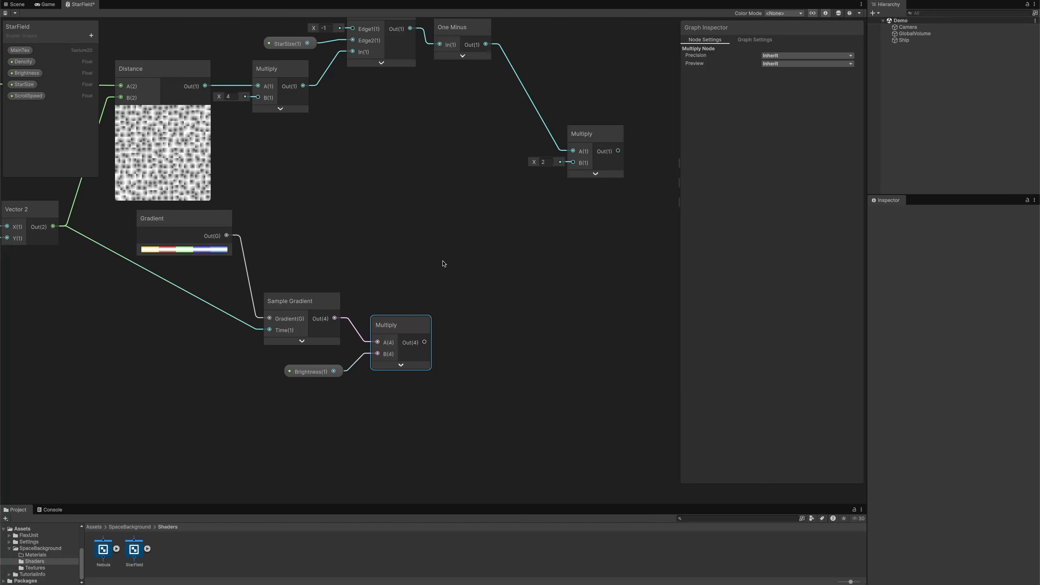
# Step: Feed the coloured gradient Multiply into the final Multiply's B input, connect its output to the Fragment Base Color, and save the graph
pyautogui.moveTo(584, 145); pyautogui.dragTo(591, 181)
pyautogui.moveTo(601, 290); pyautogui.dragTo(344, 293, button='middle')
pyautogui.moveTo(368, 194); pyautogui.dragTo(475, 262)
pyautogui.moveTo(552, 374); pyautogui.dragTo(442, 82)
pyautogui.scroll(-2, 314, 321)
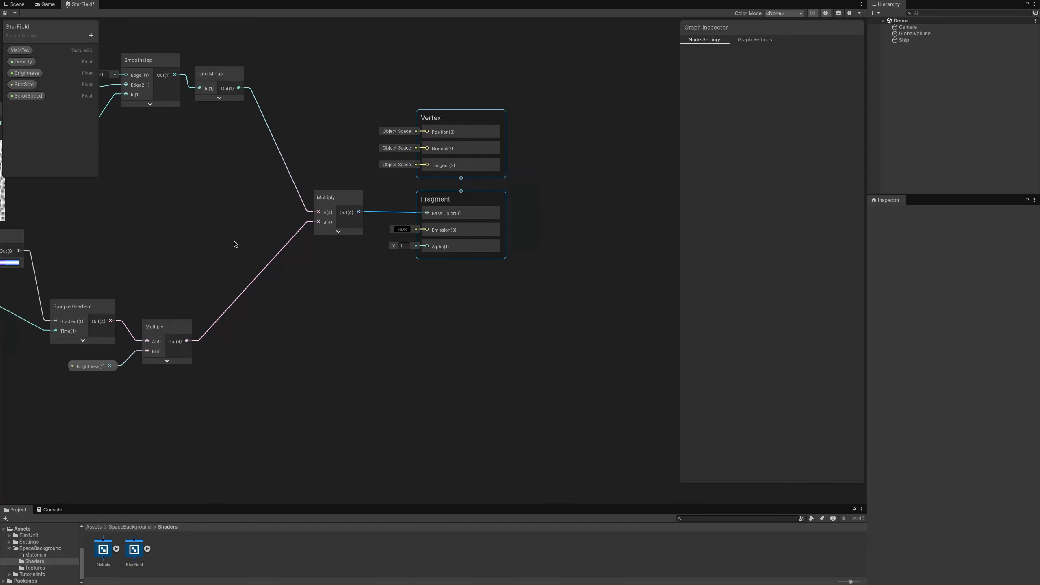
pyautogui.click(6, 13)
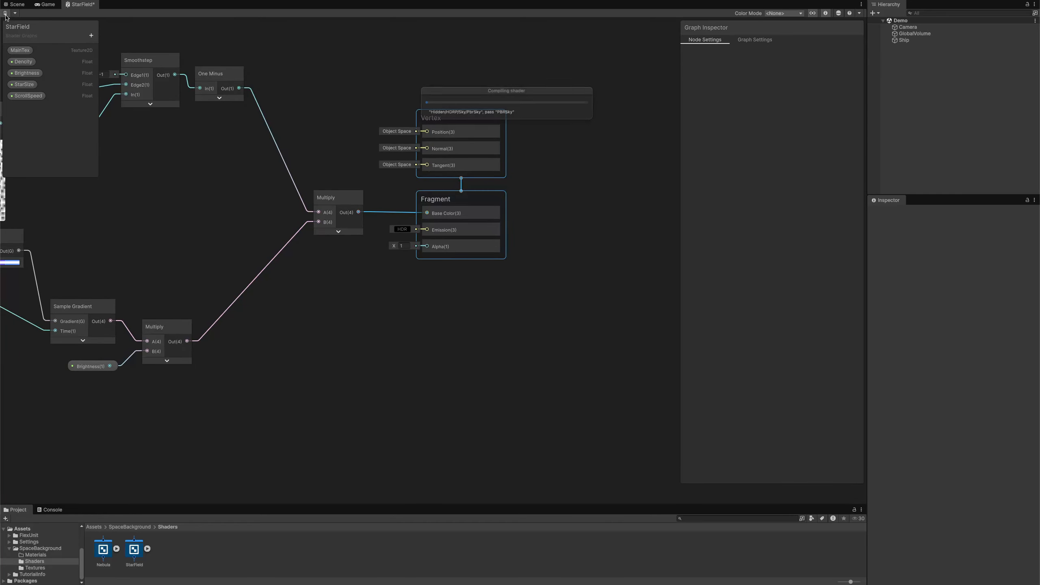
# Step: Create a material named StarField from the StarField shader graph, move it to the Materials folder, and open that folder
pyautogui.click(48, 5)
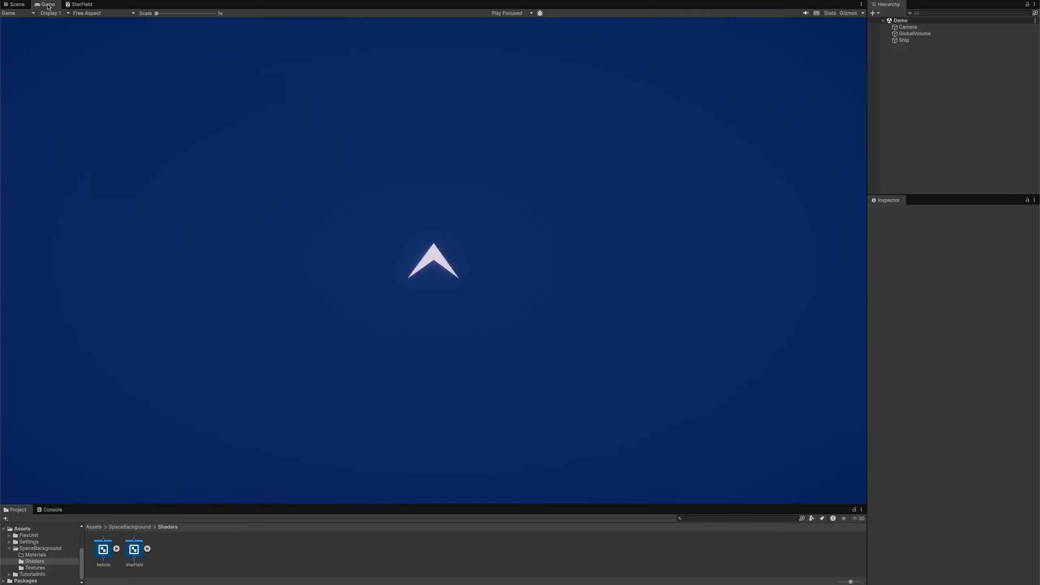
pyautogui.click(134, 549)
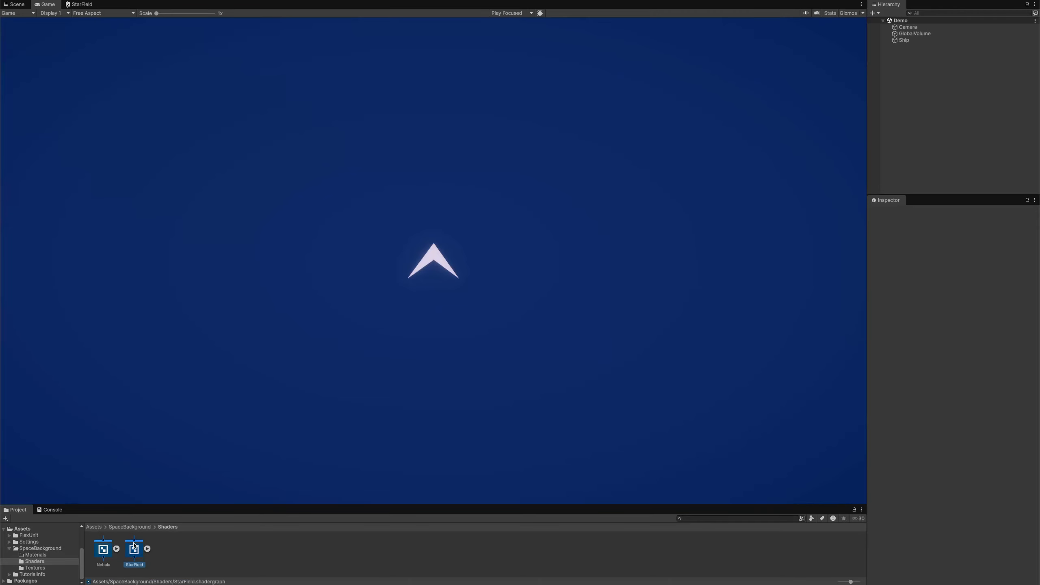
pyautogui.rightClick(135, 549)
pyautogui.moveTo(172, 359)
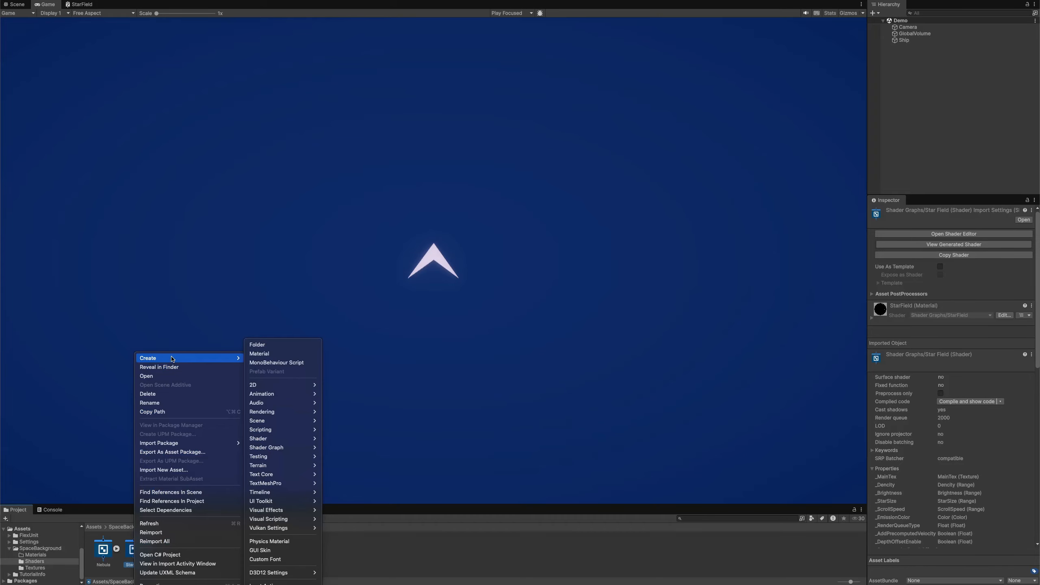
pyautogui.click(270, 353)
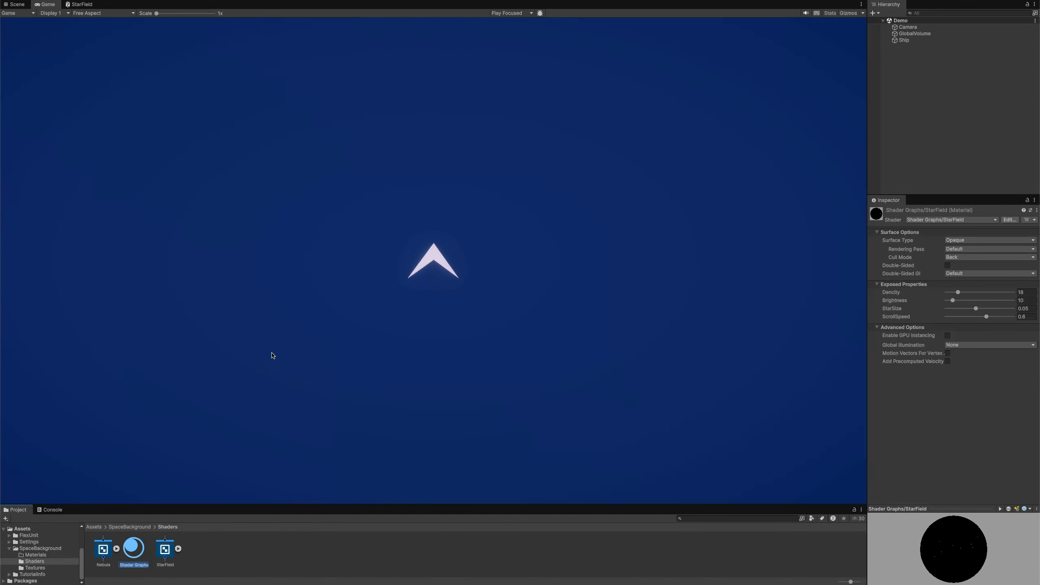
pyautogui.write('StarField')
pyautogui.press('Return')
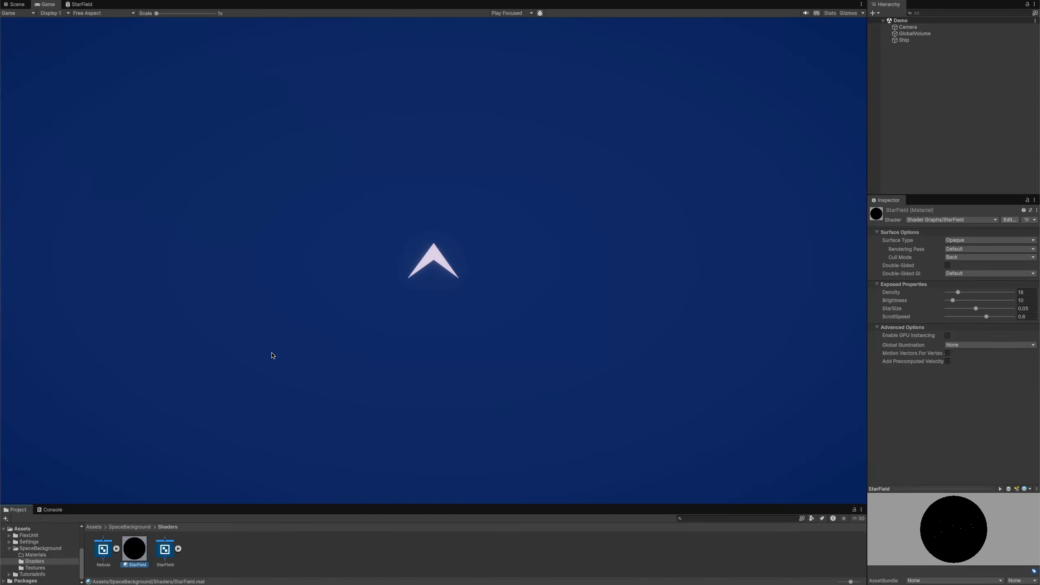
pyautogui.moveTo(134, 549); pyautogui.dragTo(44, 556)
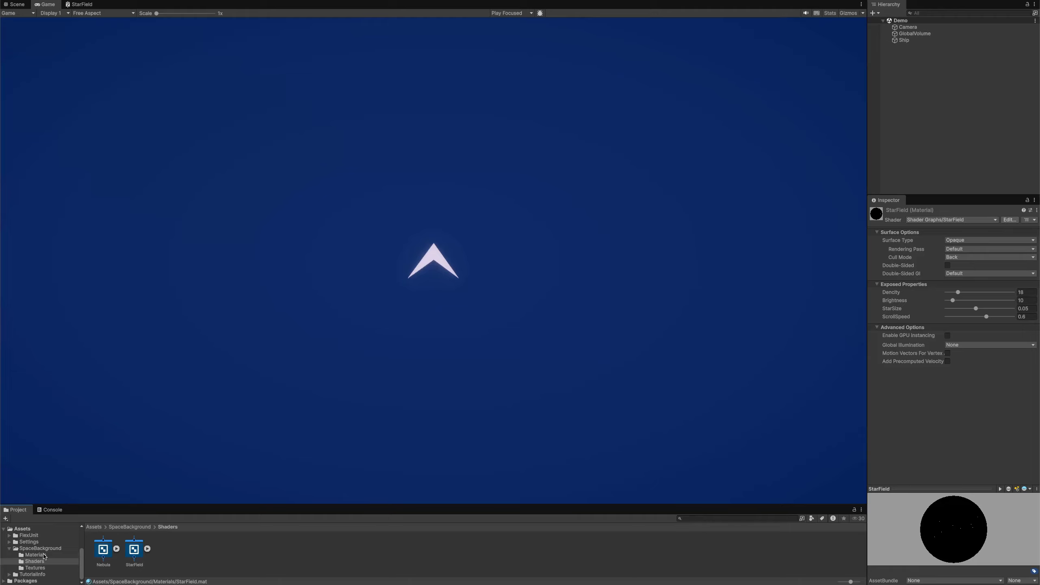
pyautogui.click(34, 555)
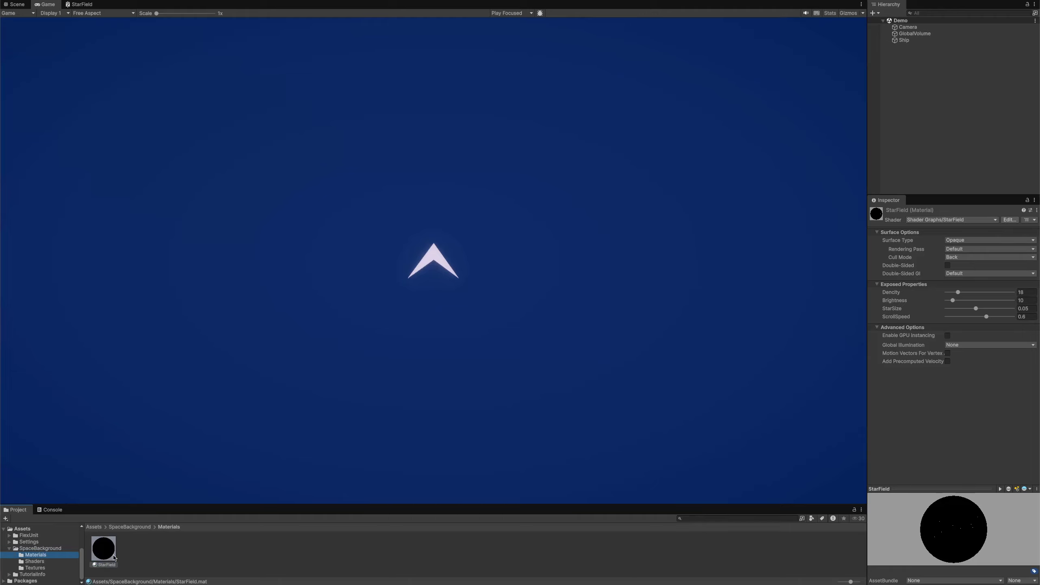
# Step: Set the Camera's projection to Orthographic
pyautogui.click(908, 27)
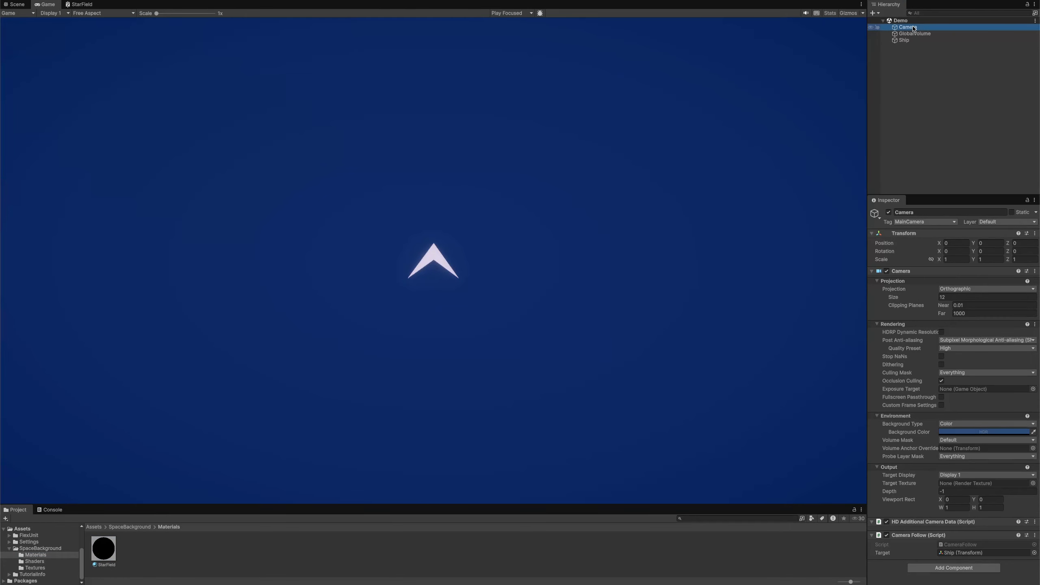
pyautogui.click(958, 289)
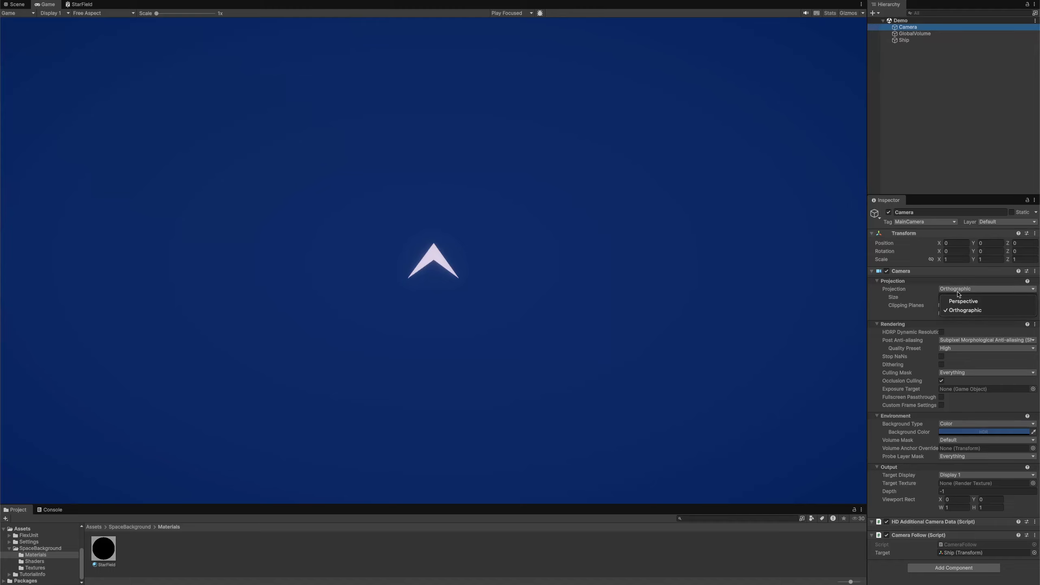
pyautogui.click(964, 310)
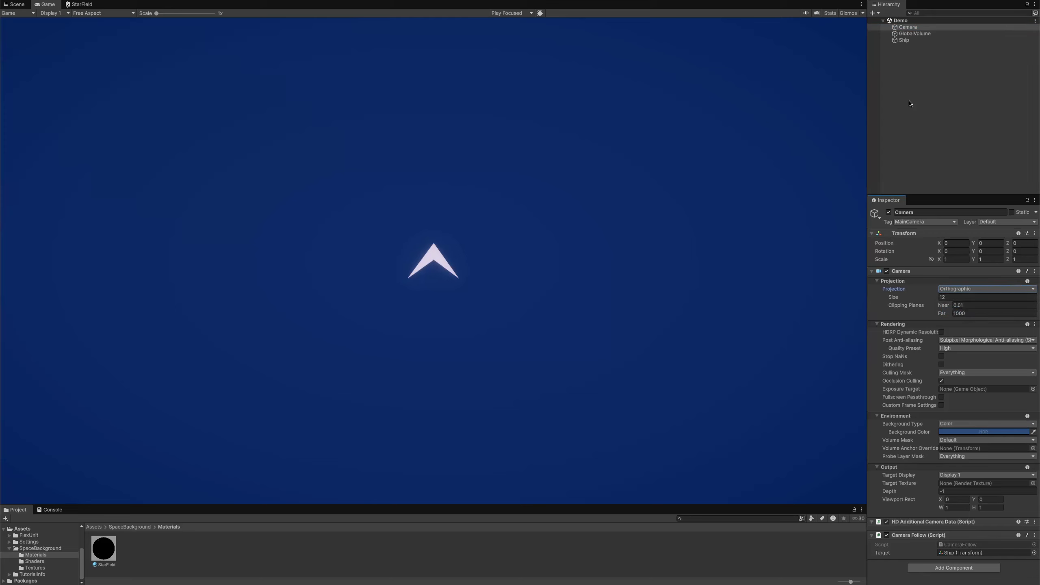
# Step: Add a UI Image named StarField to the Demo scene
pyautogui.click(903, 22)
pyautogui.rightClick(902, 25)
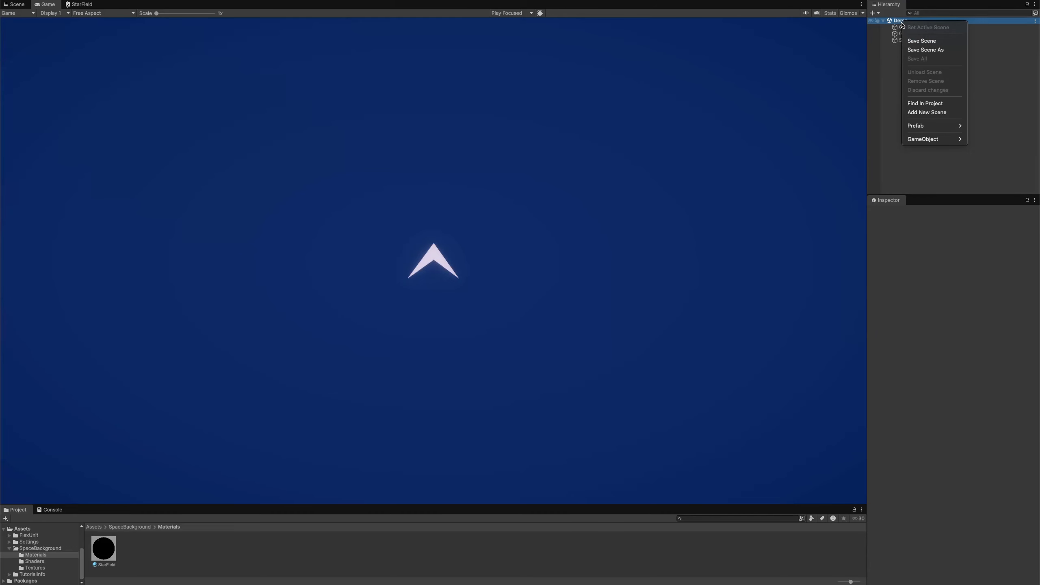
pyautogui.moveTo(926, 139)
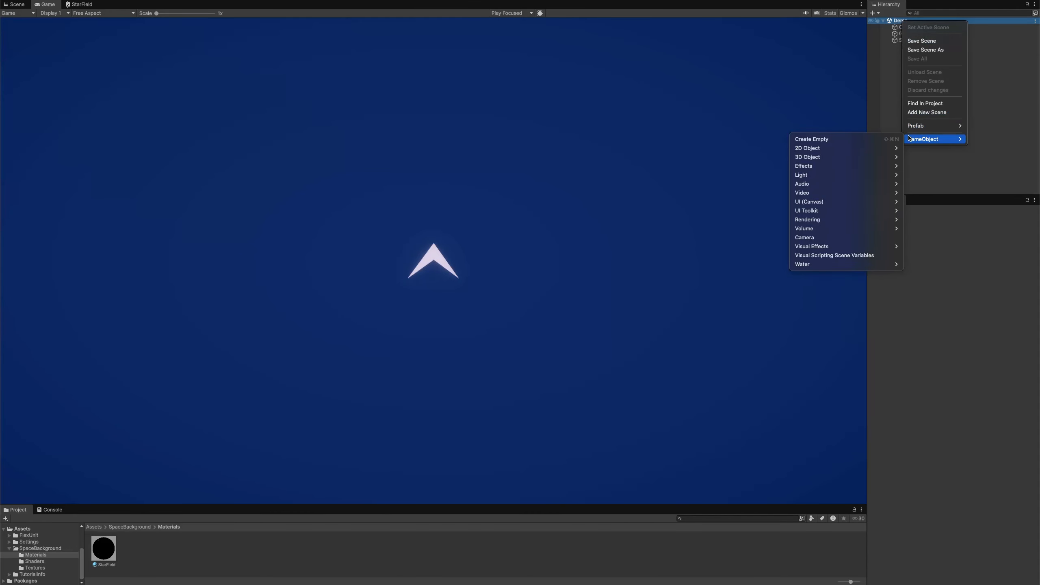
pyautogui.moveTo(840, 204)
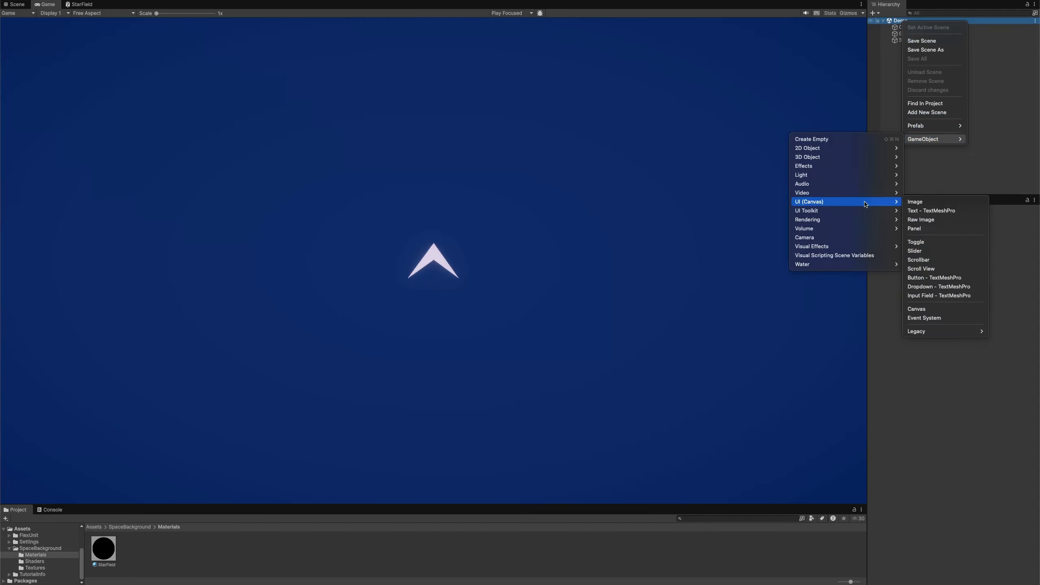
pyautogui.click(915, 201)
pyautogui.write('StarField')
pyautogui.press('Return')
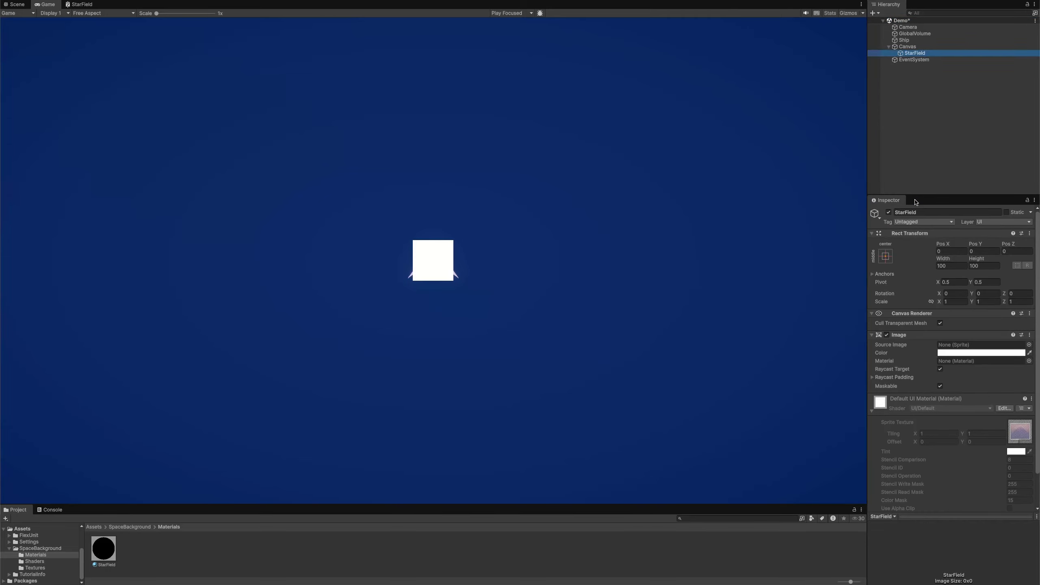
# Step: Assign the StarField material to the image and stretch it in both directions to fill the canvas
pyautogui.moveTo(103, 549); pyautogui.dragTo(942, 364)
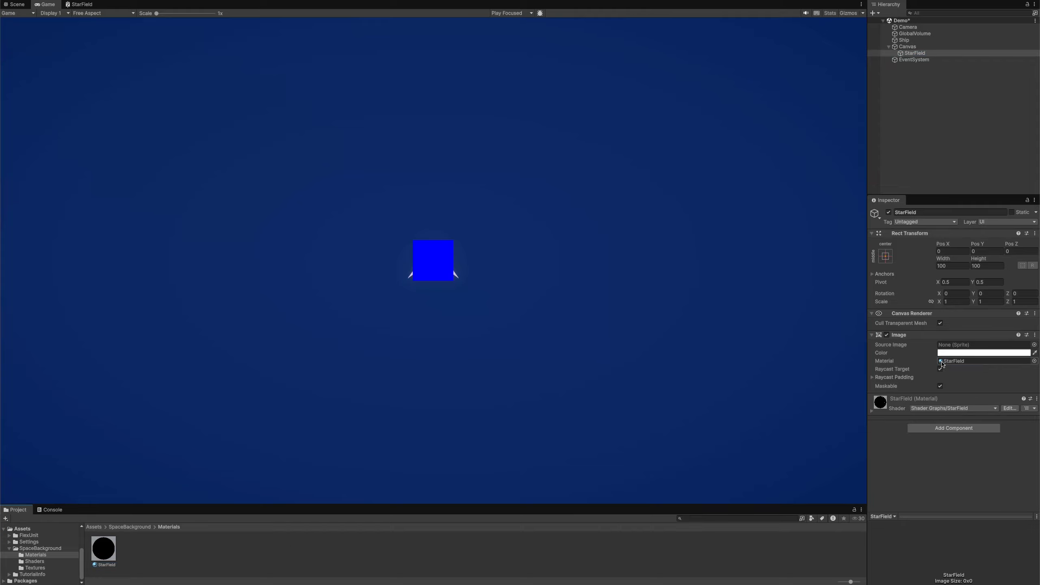
pyautogui.click(883, 256)
pyautogui.press('alt')
pyautogui.keyDown('alt'); pyautogui.click(973, 379); pyautogui.keyUp('alt')
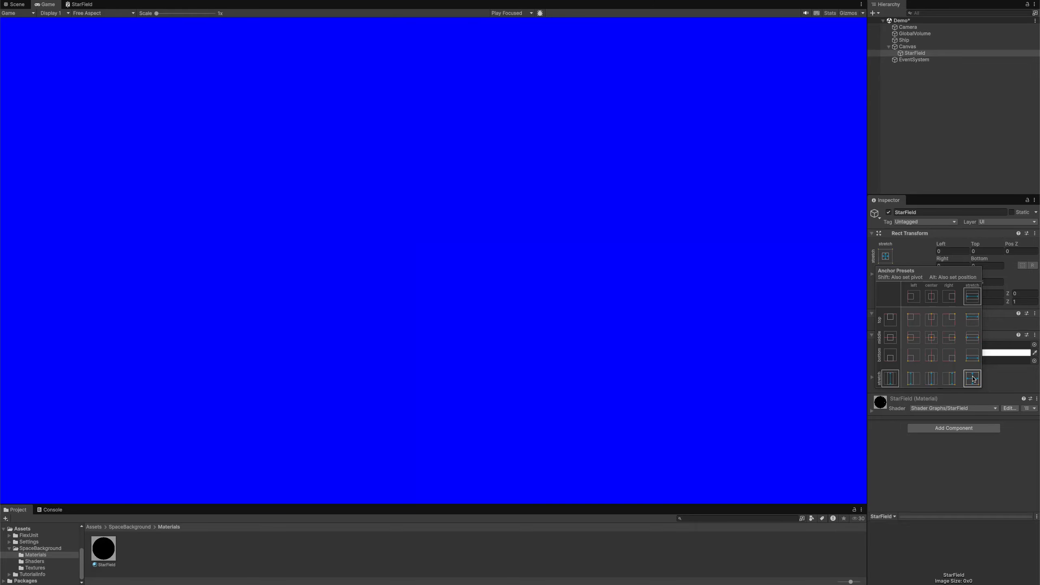
# Step: Set the Canvas render mode to Screen Space - Camera and assign the scene's Camera as its render camera
pyautogui.click(908, 47)
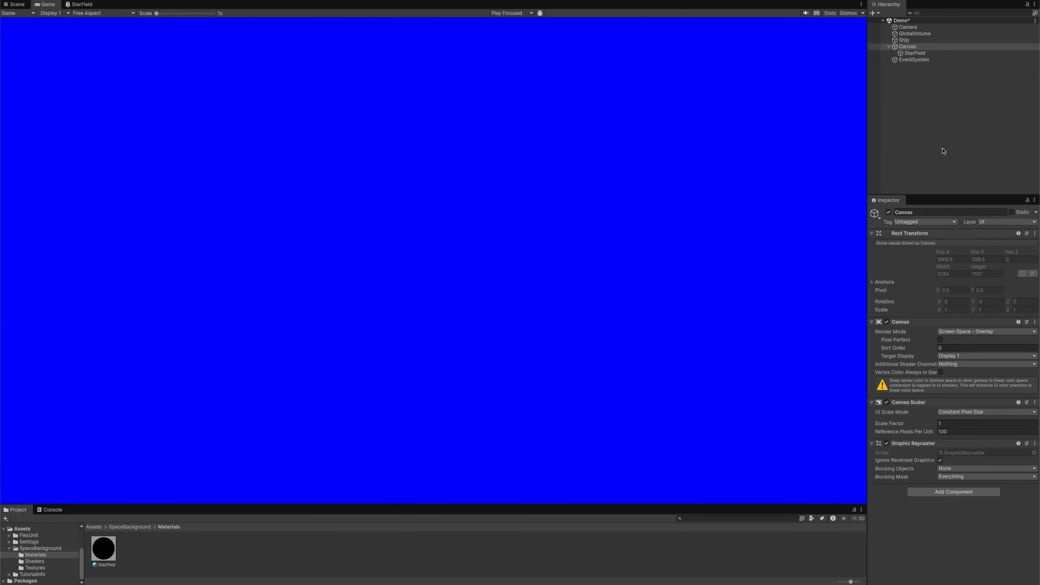
pyautogui.click(953, 333)
pyautogui.click(967, 352)
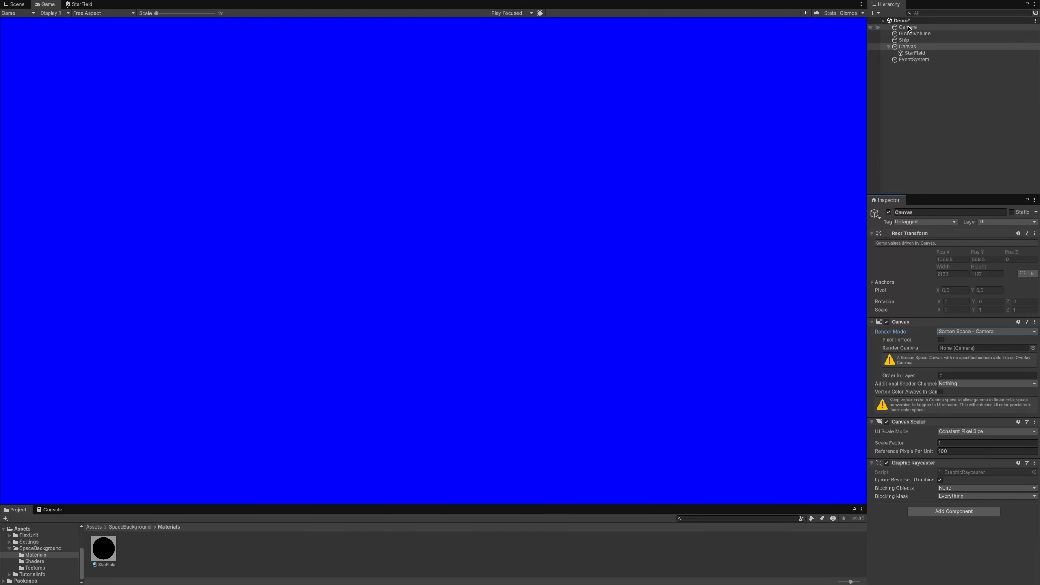
pyautogui.moveTo(908, 28); pyautogui.dragTo(954, 347)
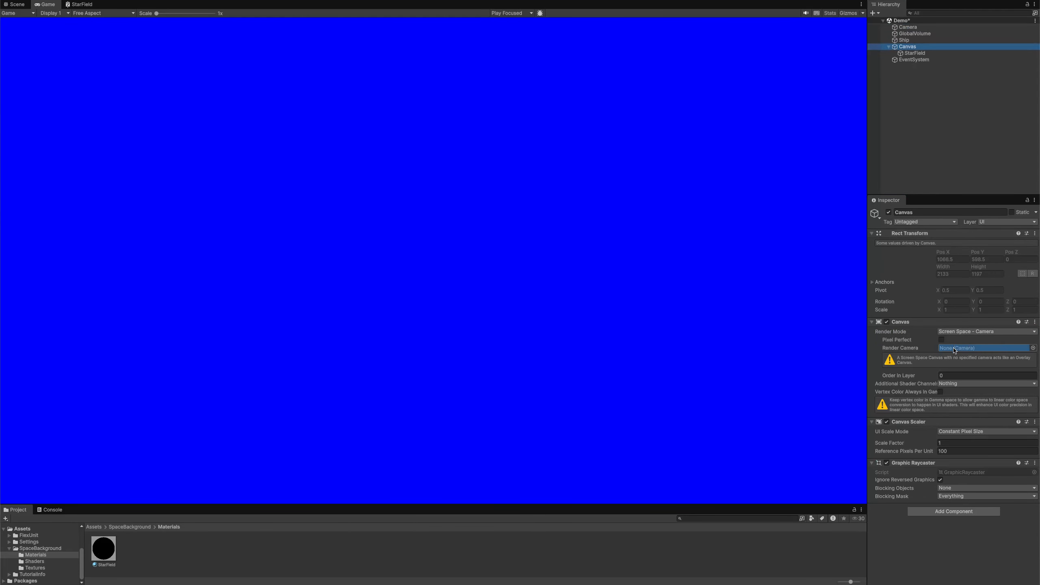
# Step: Expand the StarField material's properties and raise StarSize to 0.0758 and Brightness to about 29
pyautogui.click(910, 54)
pyautogui.click(872, 412)
pyautogui.scroll(-3, 901, 417)
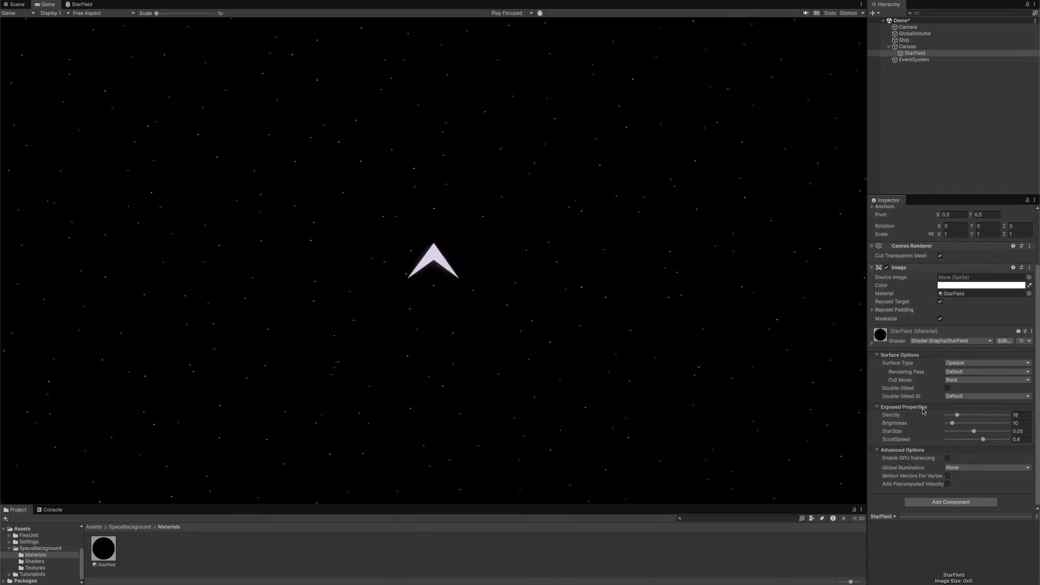
pyautogui.moveTo(957, 416)
pyautogui.mouseDown()
pyautogui.moveTo(990, 416)
pyautogui.moveTo(958, 416)
pyautogui.mouseUp()
pyautogui.moveTo(974, 432)
pyautogui.mouseDown()
pyautogui.moveTo(960, 432)
pyautogui.moveTo(997, 424)
pyautogui.moveTo(966, 422)
pyautogui.mouseUp()
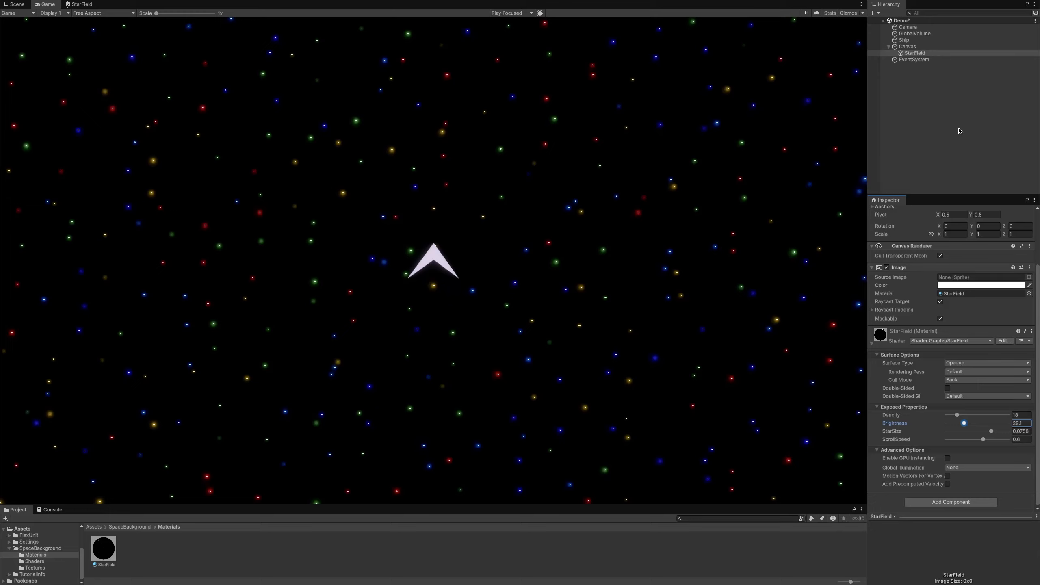
# Step: Rename the Canvas object as Background
pyautogui.click(907, 46)
pyautogui.press('F2')
pyautogui.write('Background')
pyautogui.press('Return')
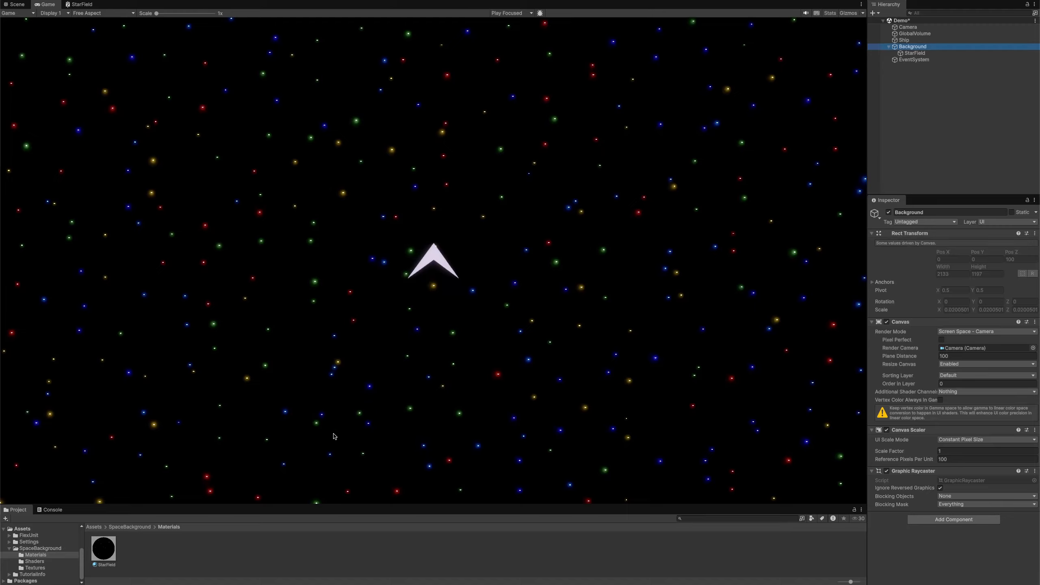
# Step: Create a shader Sub Graph named AutoScroll in the Shaders folder
pyautogui.click(35, 561)
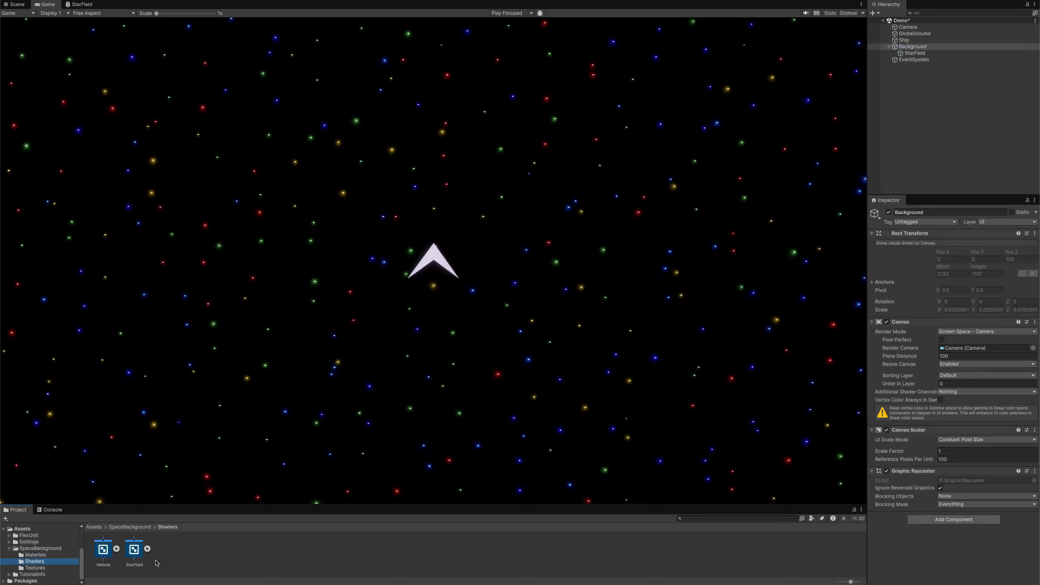
pyautogui.click(174, 554)
pyautogui.rightClick(175, 552)
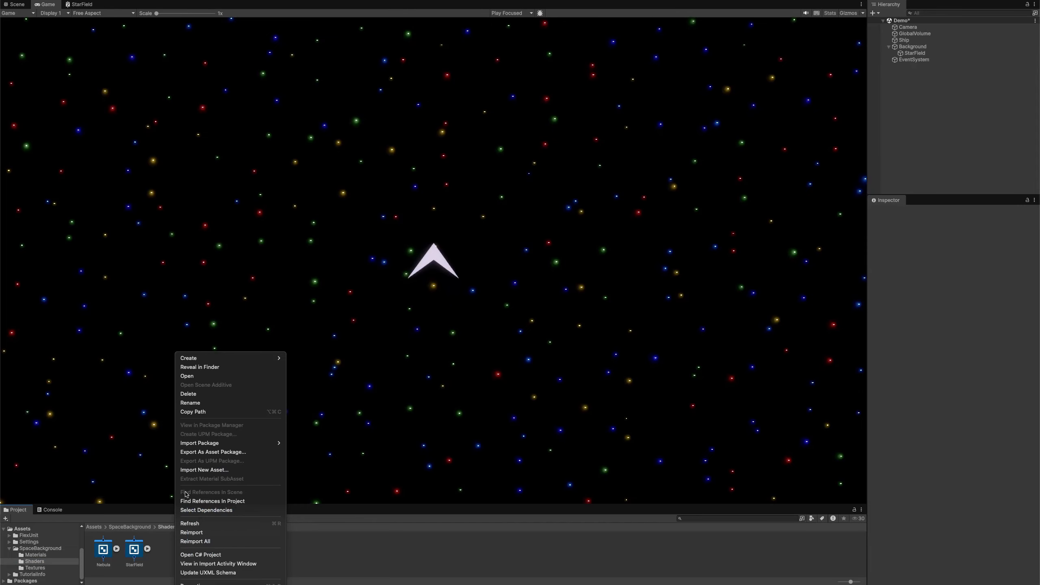
pyautogui.moveTo(219, 360)
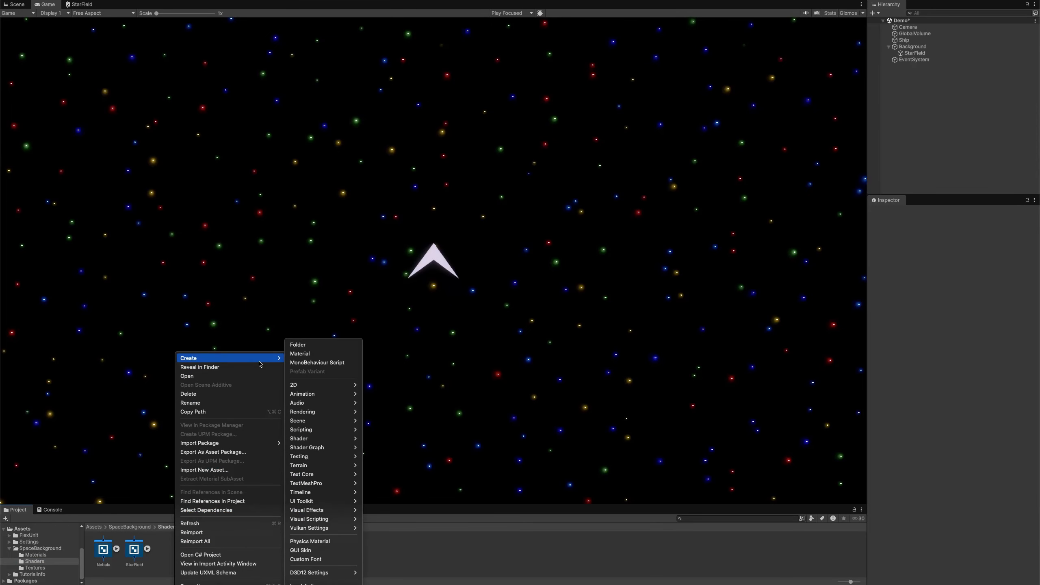
pyautogui.moveTo(324, 451)
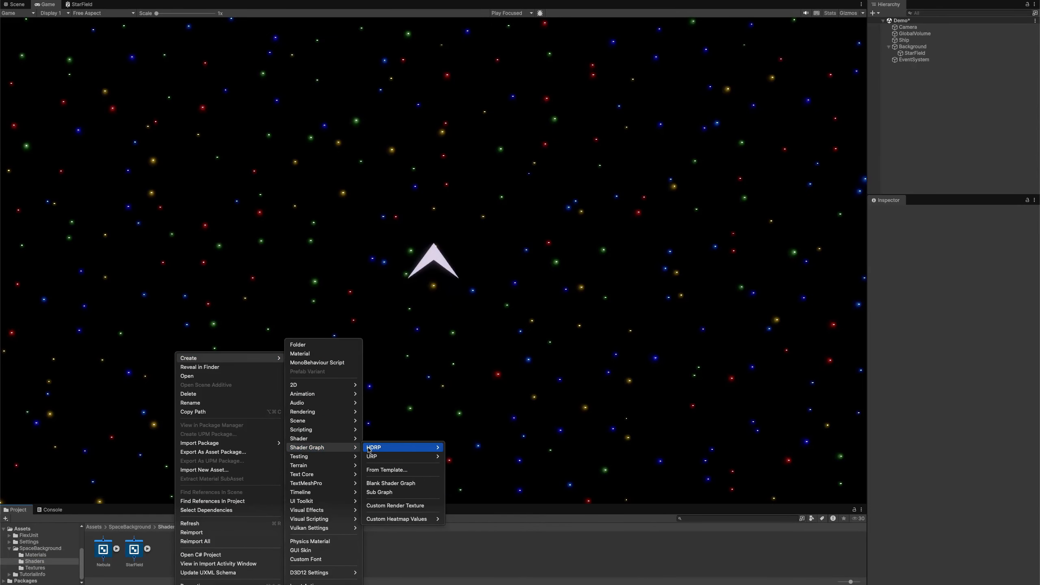
pyautogui.click(391, 495)
pyautogui.write('AutoScroll')
pyautogui.press('Return')
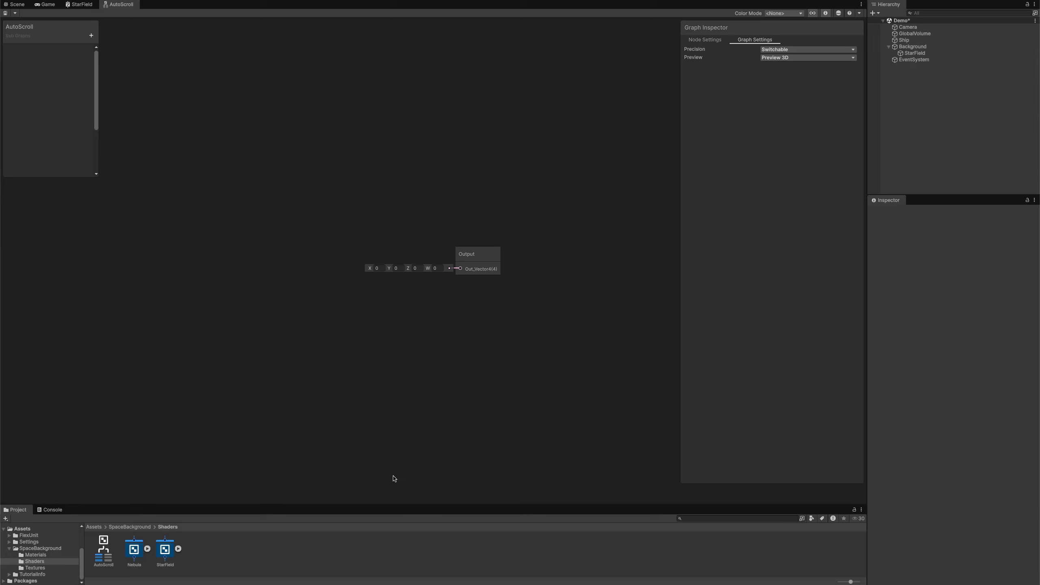
# Step: Change the sub graph's output to the Vector 2 type and rename it as Out
pyautogui.click(473, 254)
pyautogui.click(796, 87)
pyautogui.click(804, 196)
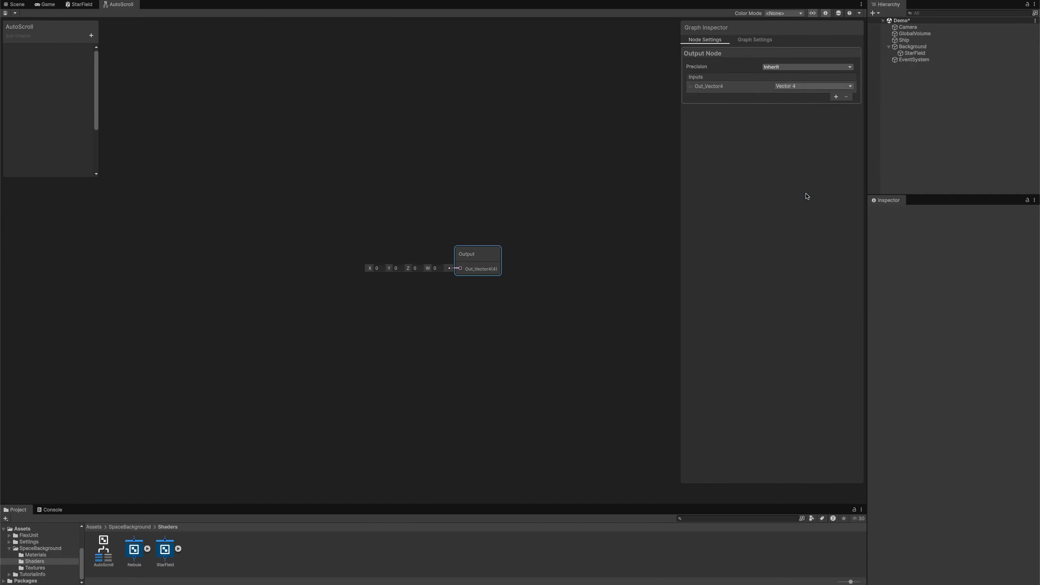
pyautogui.doubleClick(713, 87)
pyautogui.press('BackSpace')
pyautogui.press('Return')
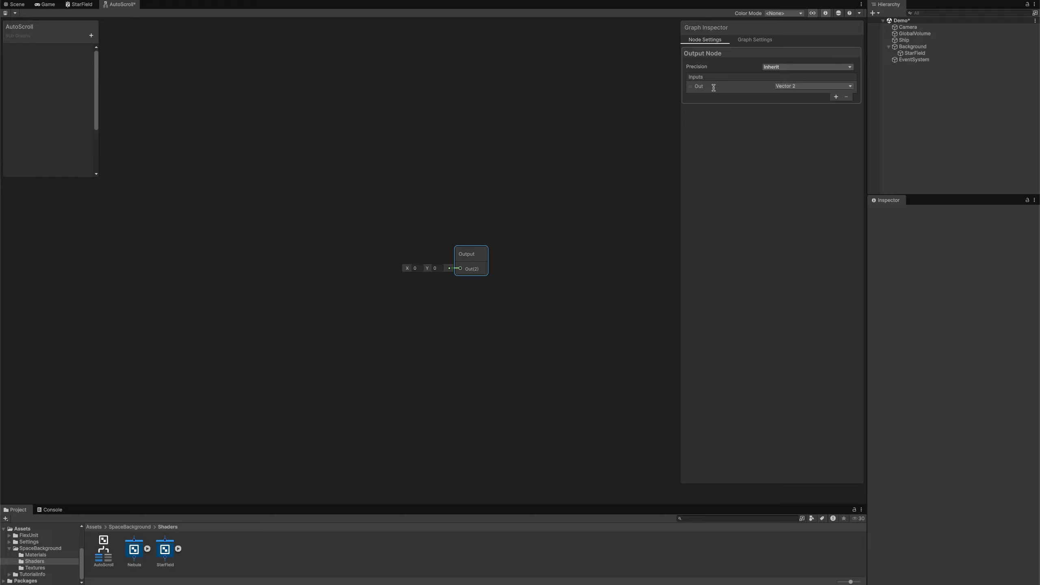
pyautogui.scroll(2, 447, 227)
pyautogui.scroll(2, 262, 262)
pyautogui.moveTo(225, 258); pyautogui.dragTo(489, 220, button='middle')
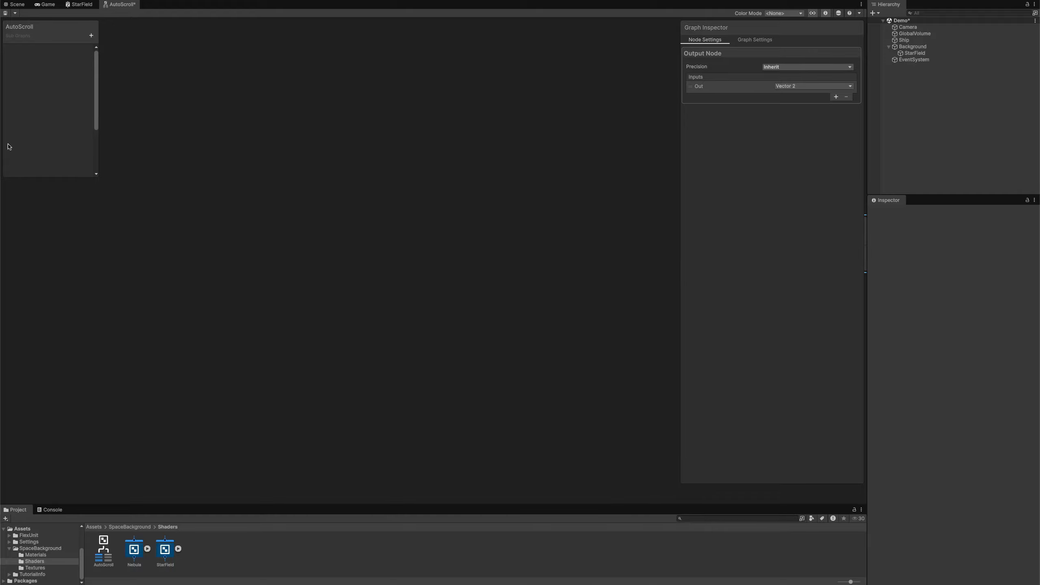
# Step: Add a Camera node to the AutoScroll graph and feed its Position output into a new Split node
pyautogui.click(73, 250)
pyautogui.press('space')
pyautogui.write('cam')
pyautogui.press('Return')
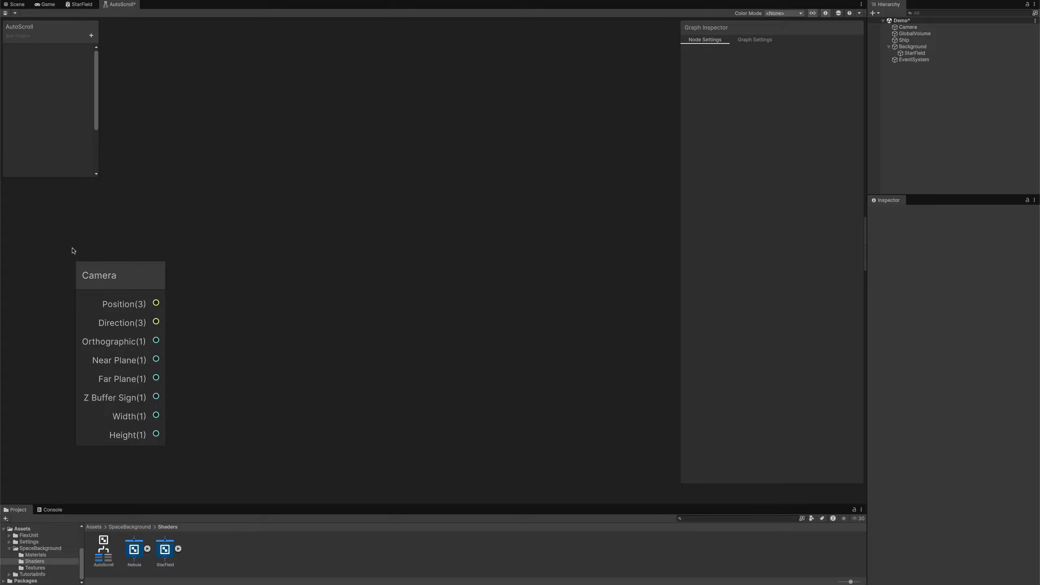
pyautogui.moveTo(156, 303); pyautogui.dragTo(249, 265)
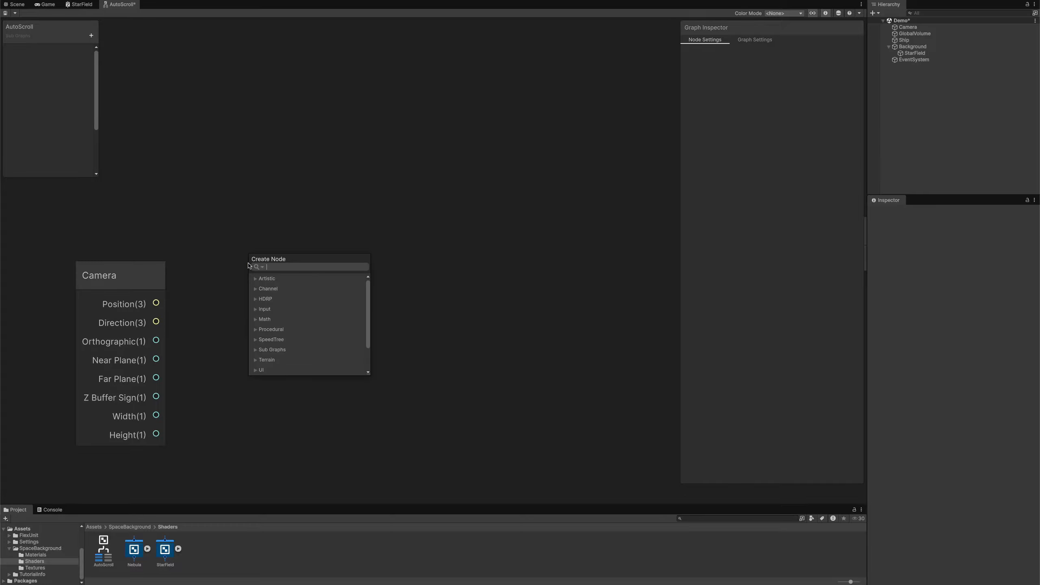
pyautogui.write('split')
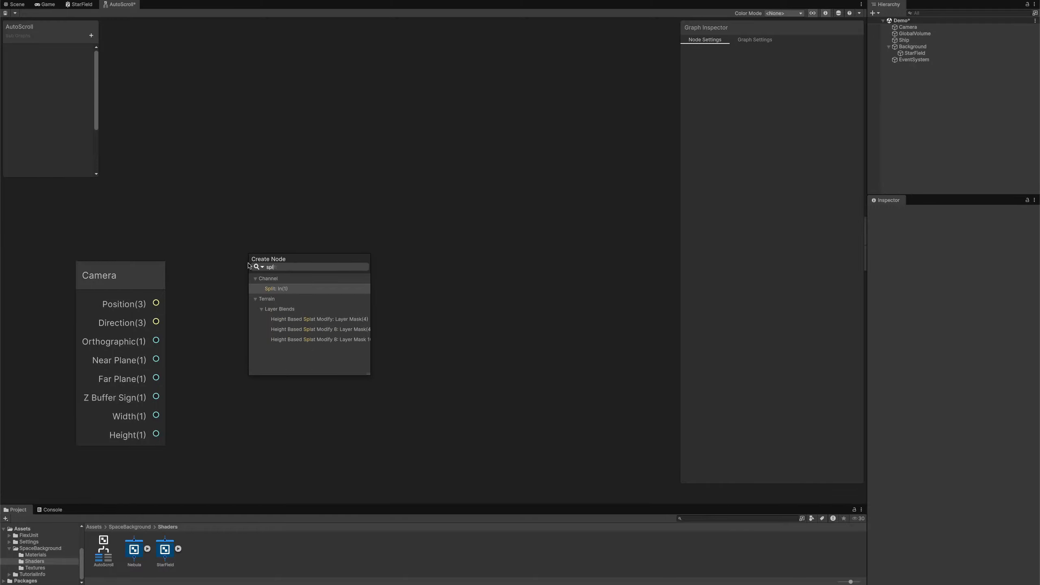
pyautogui.press('Return')
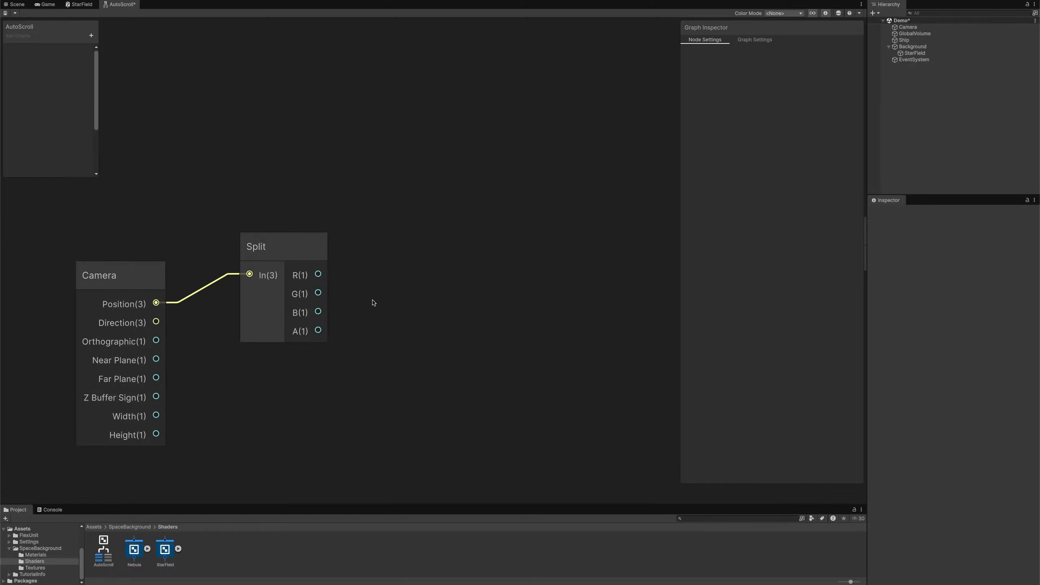
# Step: Add a Divide node beside the Split node in the AutoScroll graph
pyautogui.scroll(-2, 353, 288)
pyautogui.press('space')
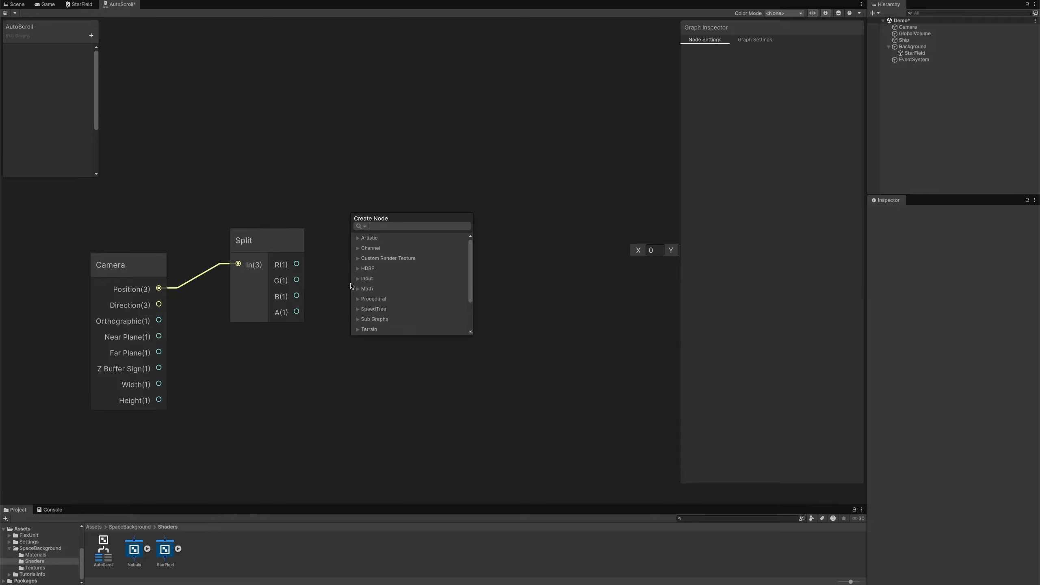
pyautogui.write('divide')
pyautogui.press('Return')
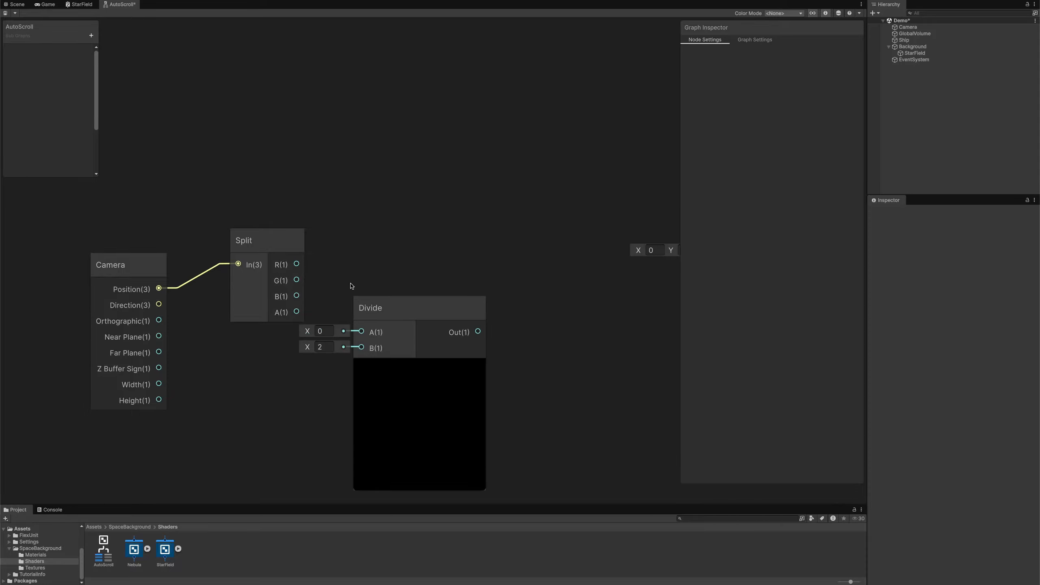
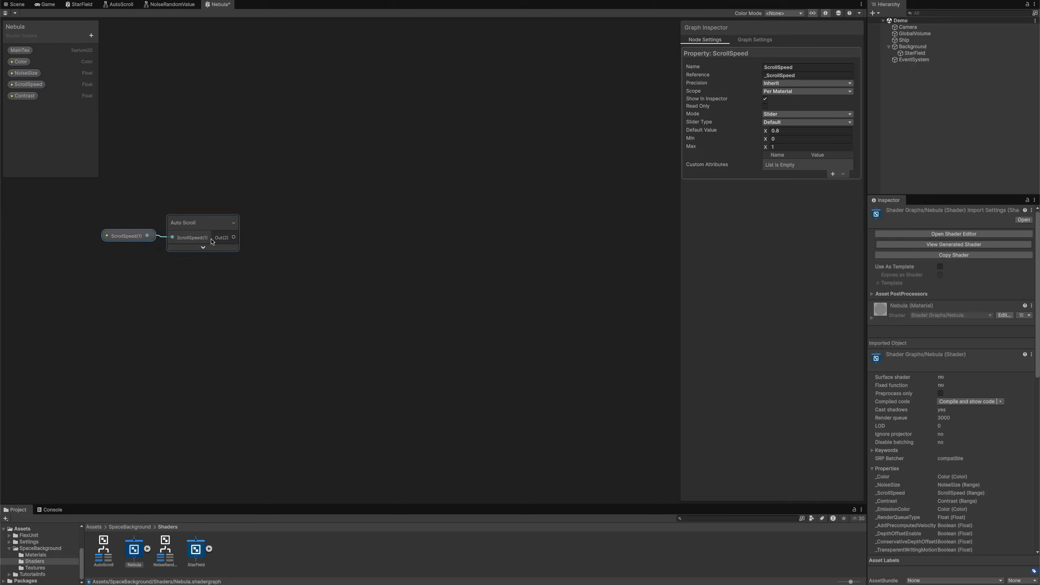
# Step: Multiply the Auto Scroll output by the NoiseSize property in a new Multiply node and collapse its preview
pyautogui.moveTo(233, 237); pyautogui.dragTo(289, 239)
pyautogui.write('mul')
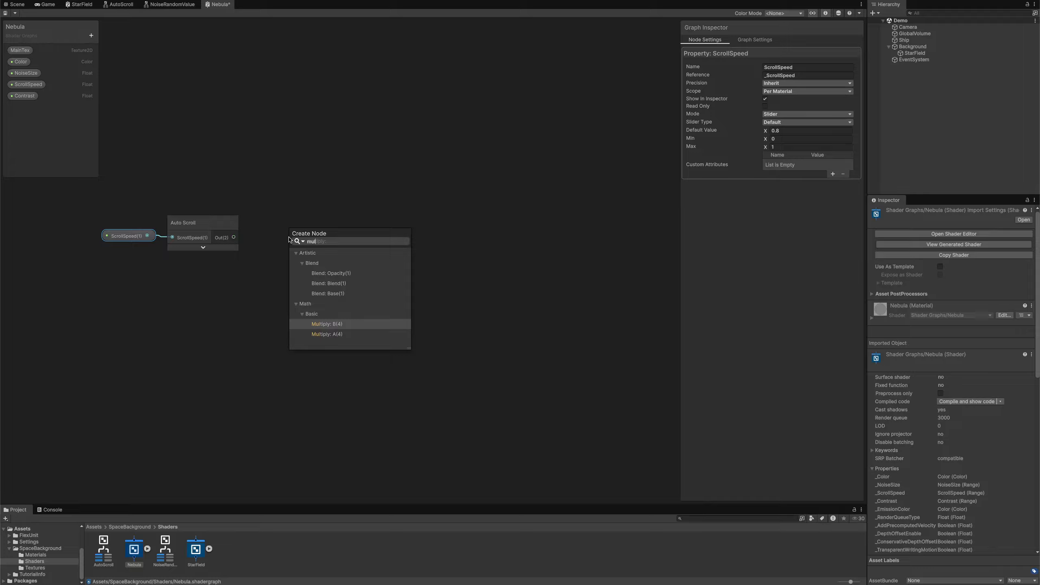
pyautogui.press('Down')
pyautogui.press('Return')
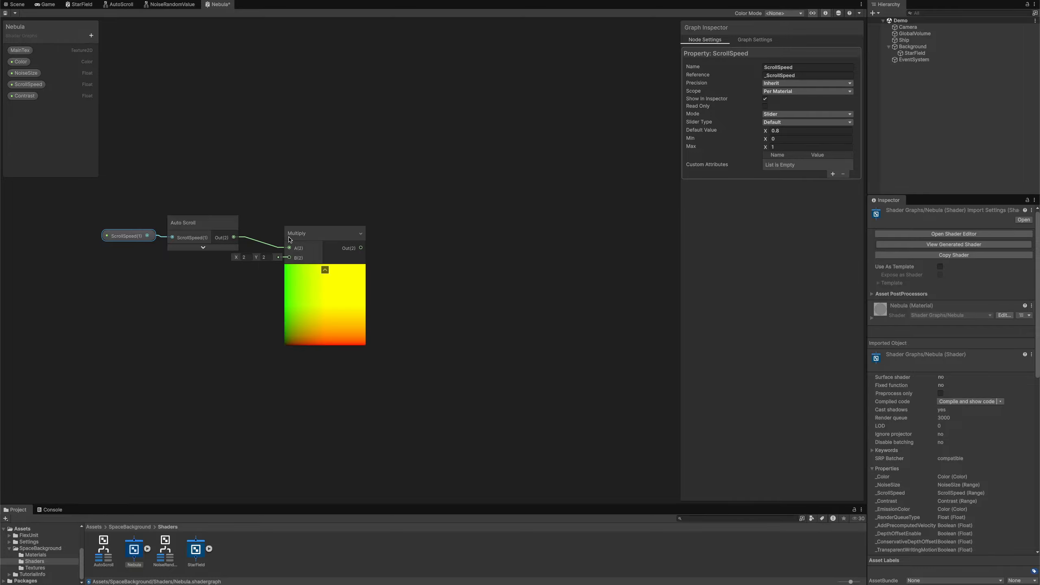
pyautogui.click(25, 73)
pyautogui.moveTo(187, 272); pyautogui.dragTo(360, 205)
pyautogui.click(324, 270)
# Step: Add a Floor node fed by the Multiply output and place it above and beyond the Multiply node
pyautogui.write('floo')
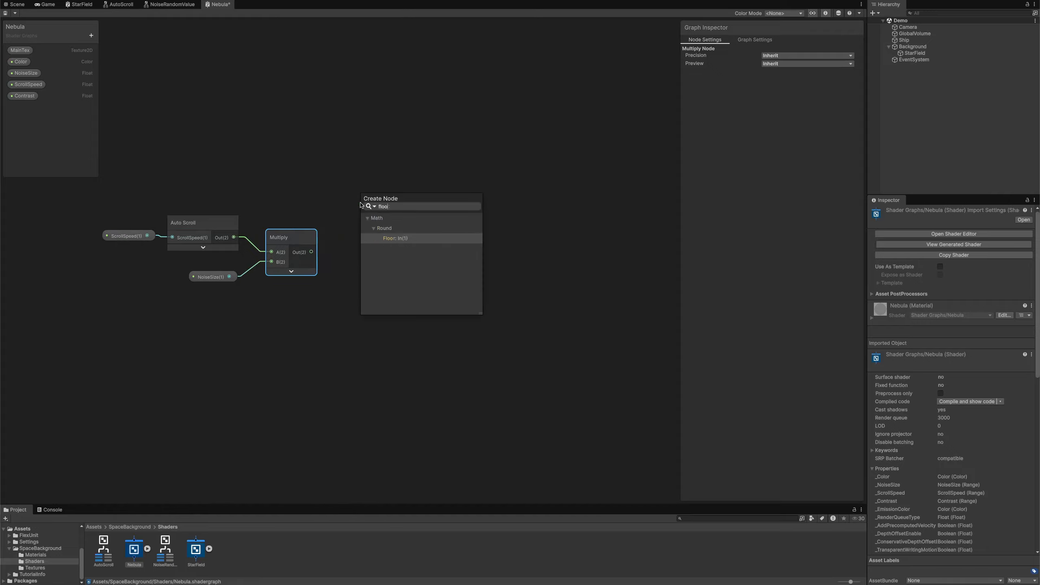
pyautogui.press('Return')
pyautogui.moveTo(371, 202); pyautogui.dragTo(394, 136)
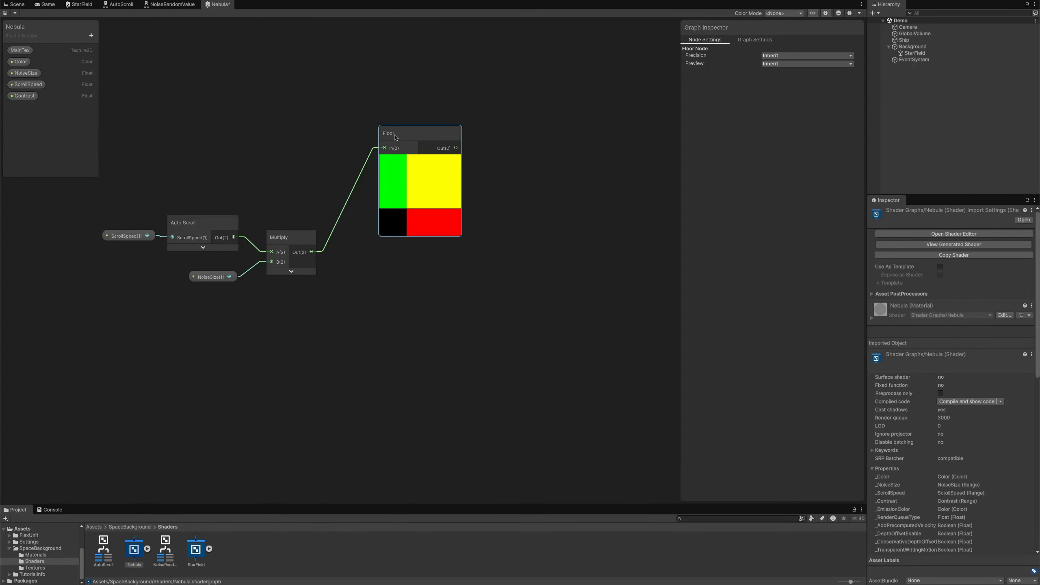
# Step: Add a Fraction node fed by the same Multiply output and arrange it directly beneath the Floor node
pyautogui.moveTo(312, 251); pyautogui.dragTo(364, 281)
pyautogui.write('fra')
pyautogui.press('Return')
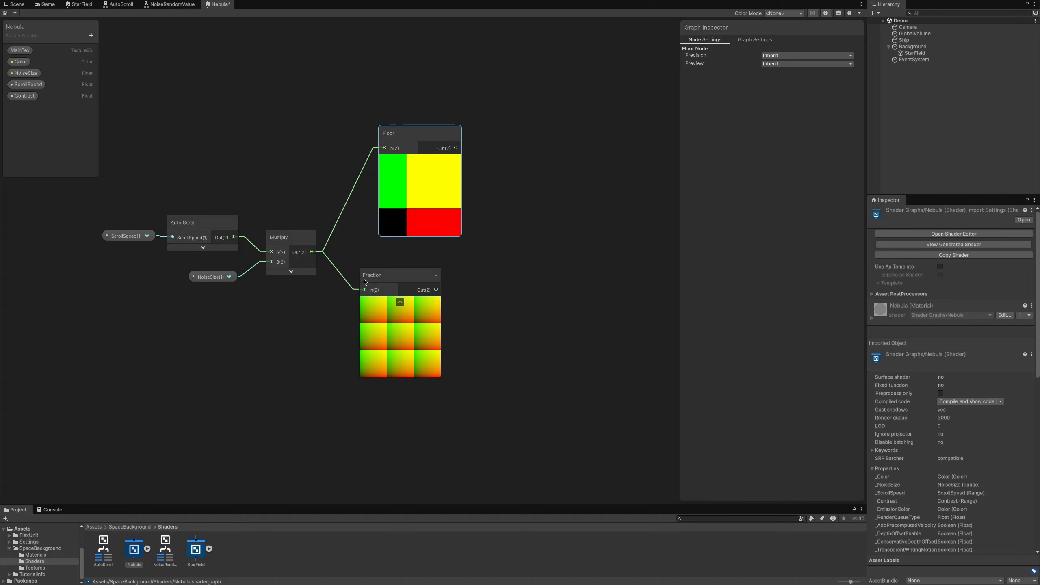
pyautogui.moveTo(365, 282); pyautogui.dragTo(385, 292)
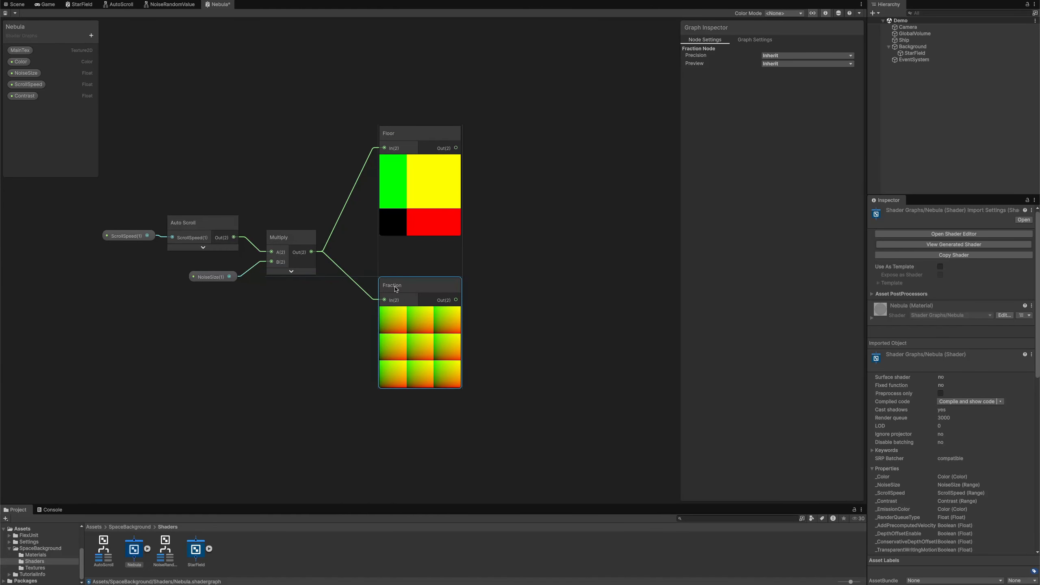
pyautogui.moveTo(417, 148); pyautogui.dragTo(418, 175)
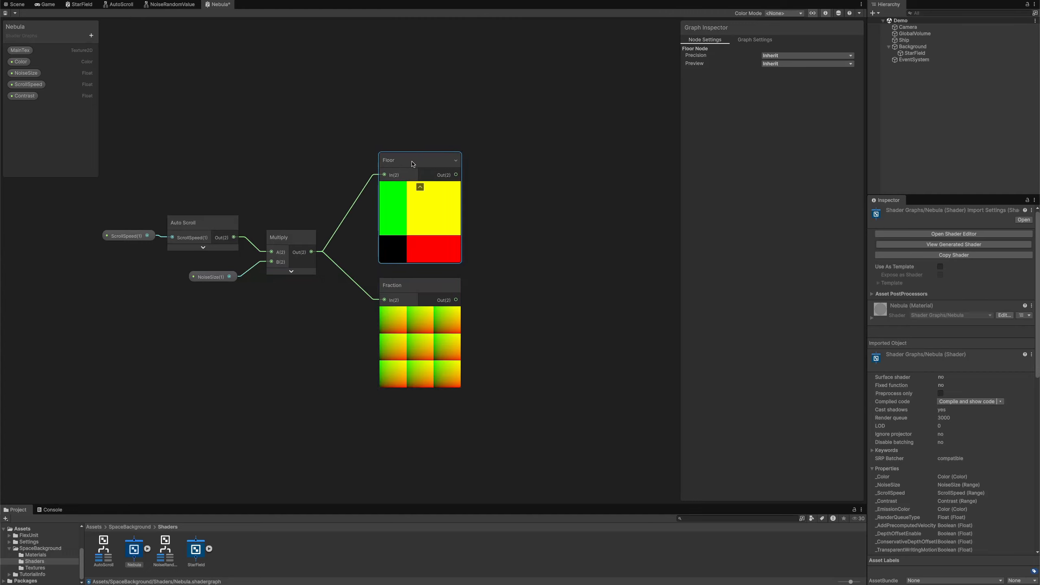
# Step: Add the NoiseRandomValue sub graph as a node, connect the Floor output to its UV, and collapse its preview
pyautogui.moveTo(567, 246); pyautogui.dragTo(414, 255, button='middle')
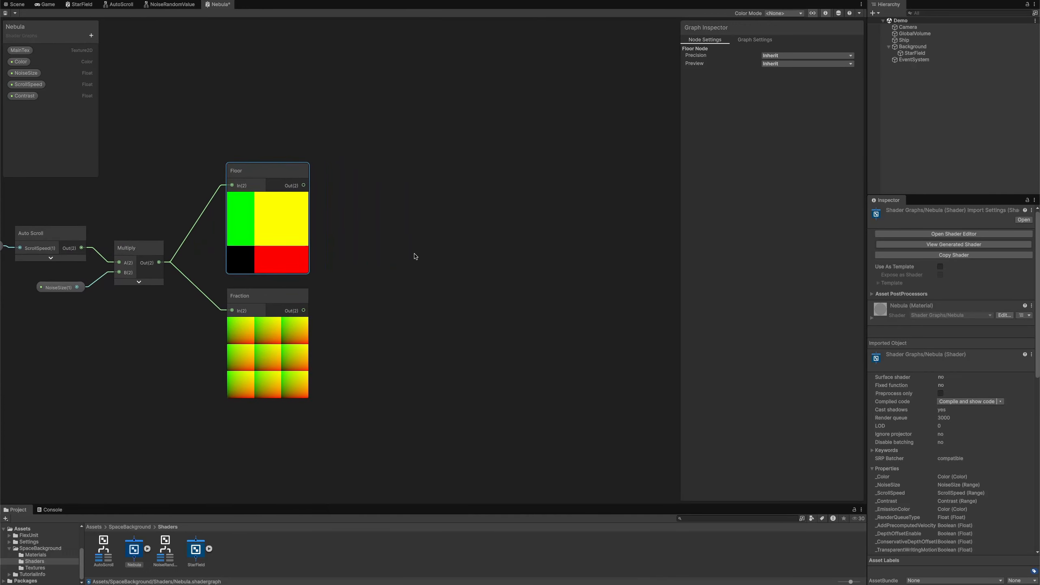
pyautogui.scroll(1, 408, 258)
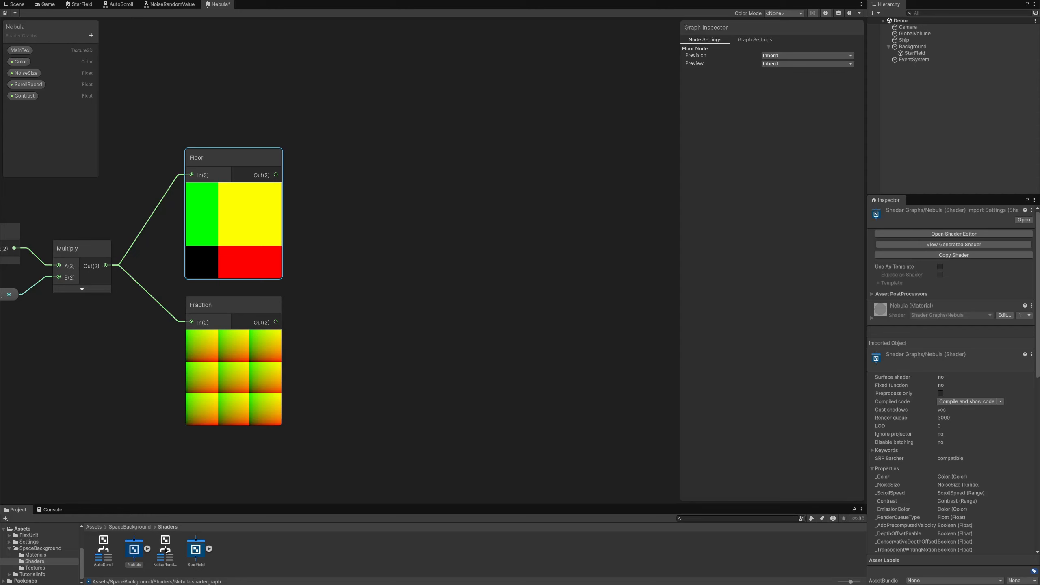
pyautogui.moveTo(165, 551); pyautogui.dragTo(383, 105)
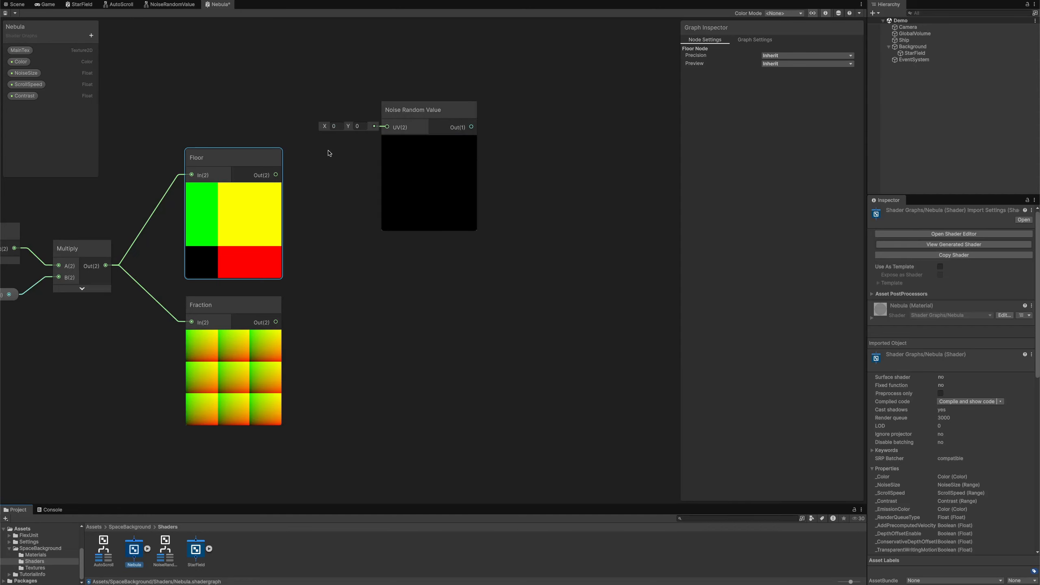
pyautogui.moveTo(276, 175); pyautogui.dragTo(415, 65)
pyautogui.click(428, 92)
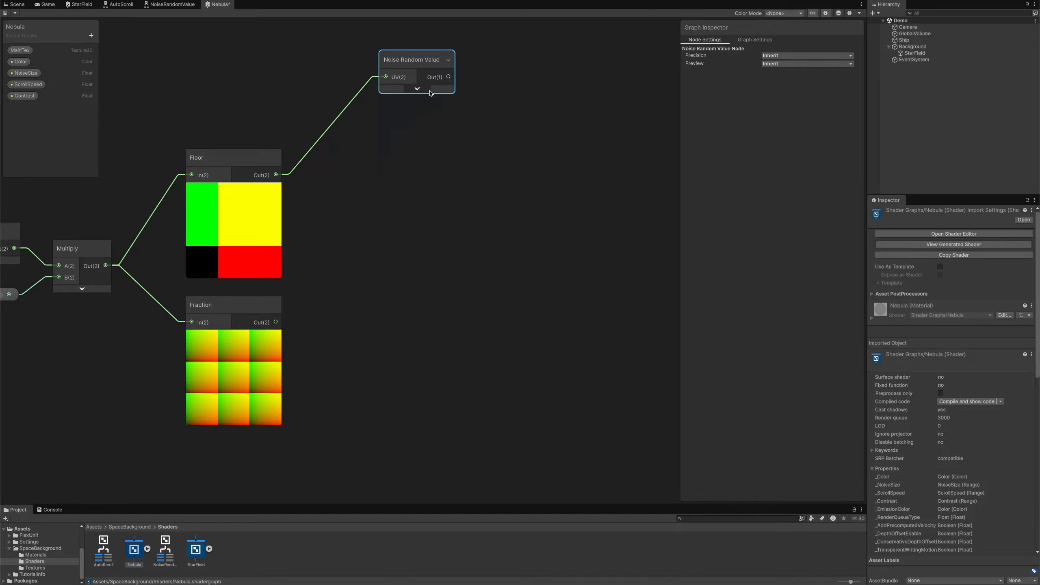
# Step: Add an Add node fed by the Floor output and set its B input's X to 1
pyautogui.moveTo(276, 175); pyautogui.dragTo(339, 182)
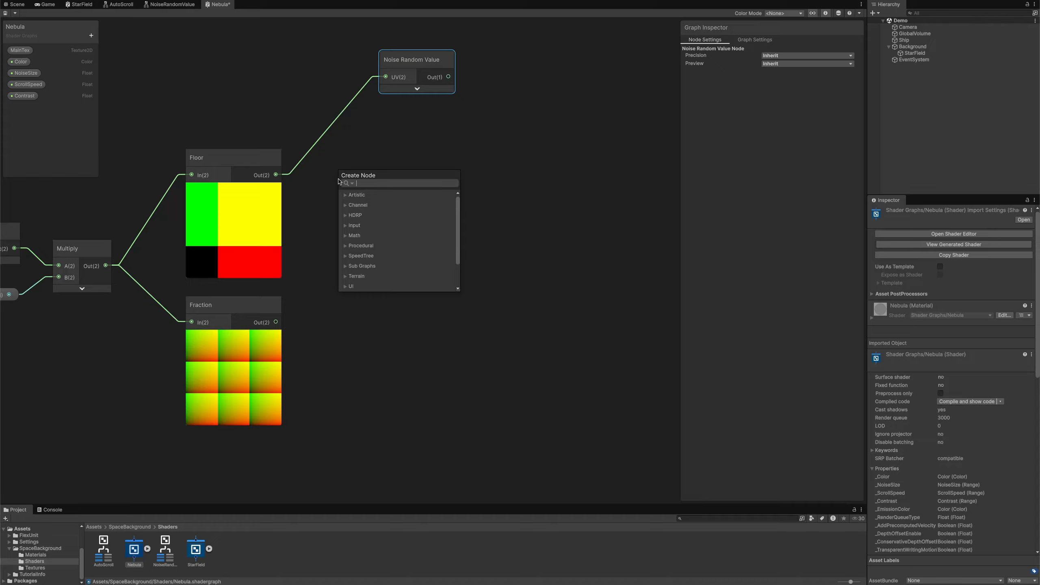
pyautogui.write('add')
pyautogui.press('Return')
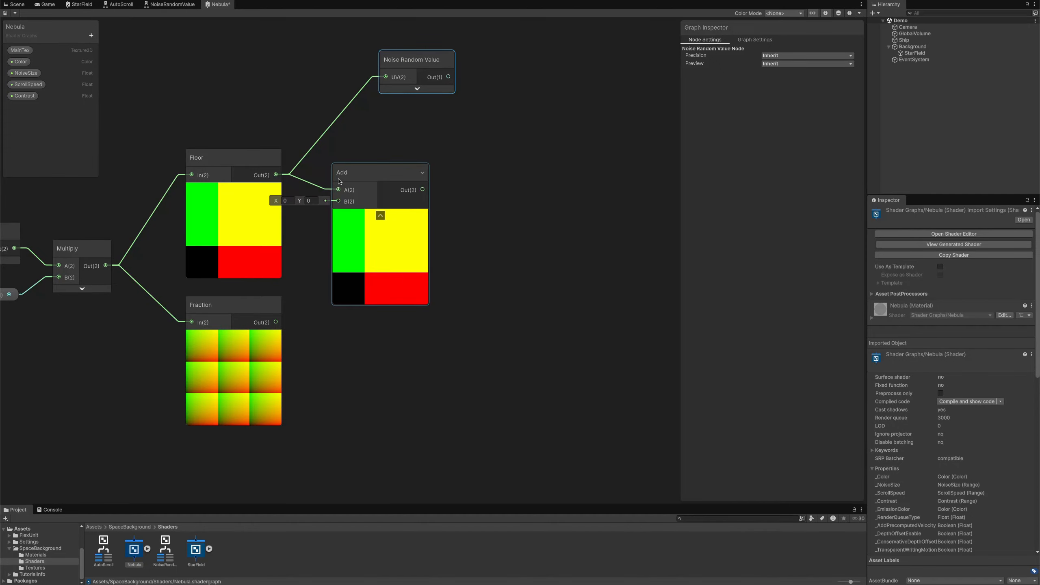
pyautogui.click(294, 201)
pyautogui.write('1')
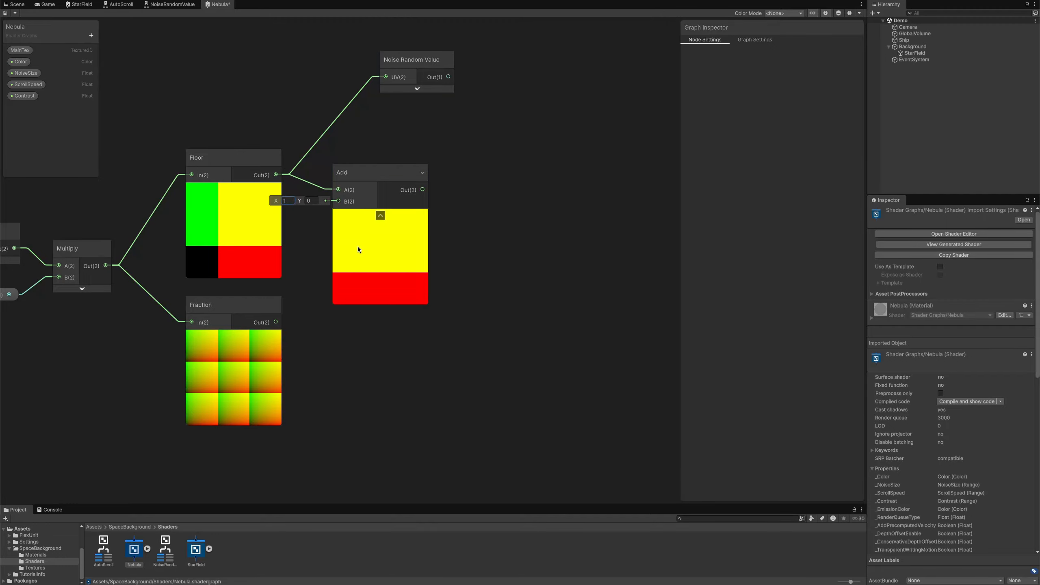
# Step: Add a second Noise Random Value node fed by the Add output, and collapse both nodes' previews
pyautogui.moveTo(165, 550); pyautogui.dragTo(434, 176)
pyautogui.click(380, 212)
pyautogui.click(523, 210)
# Step: Duplicate the Add and Noise Random Value pair beneath the original and set the copy's B input to X 0, Y 1
pyautogui.moveTo(463, 233); pyautogui.dragTo(354, 164)
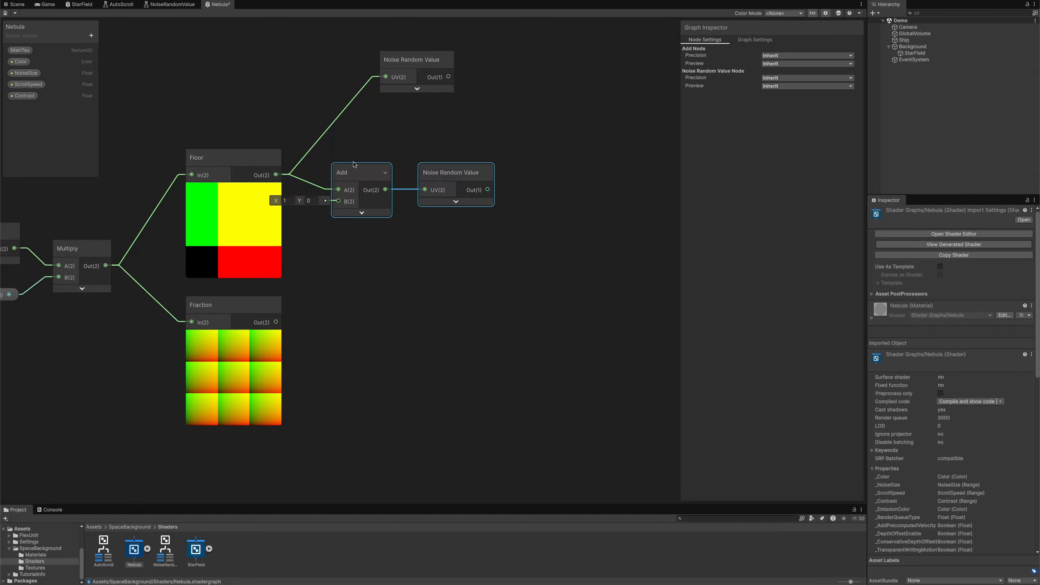
pyautogui.hotkey('ctrl', 'd')
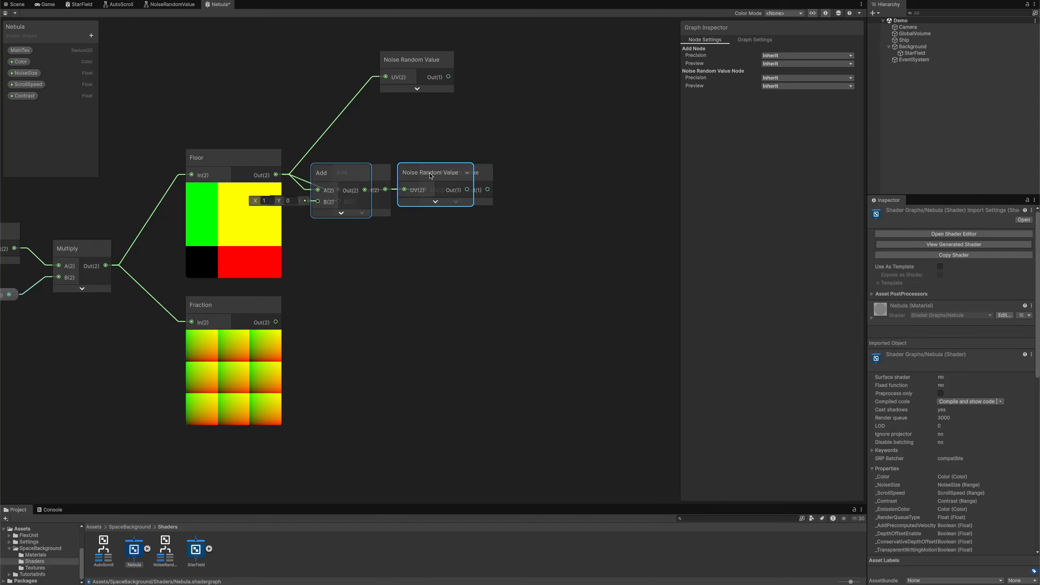
pyautogui.moveTo(454, 175); pyautogui.dragTo(454, 242)
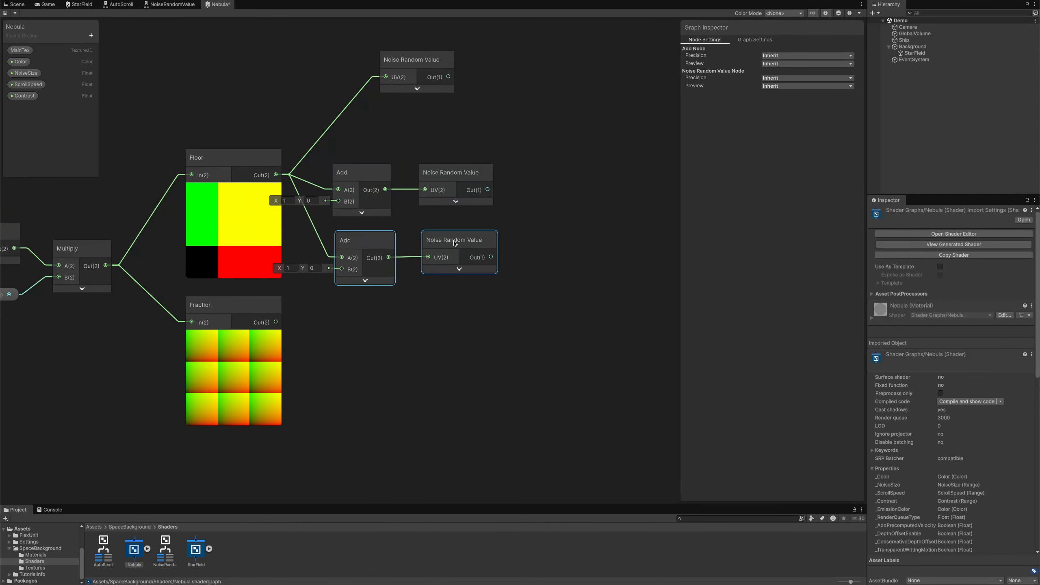
pyautogui.click(294, 270)
pyautogui.write('0')
pyautogui.press('Tab')
pyautogui.write('1')
# Step: Duplicate the second Add and Noise Random Value pair beneath it, set B to X 1, Y 1, and collapse the previews
pyautogui.hotkey('ctrl', 'd')
pyautogui.moveTo(488, 213); pyautogui.dragTo(445, 302)
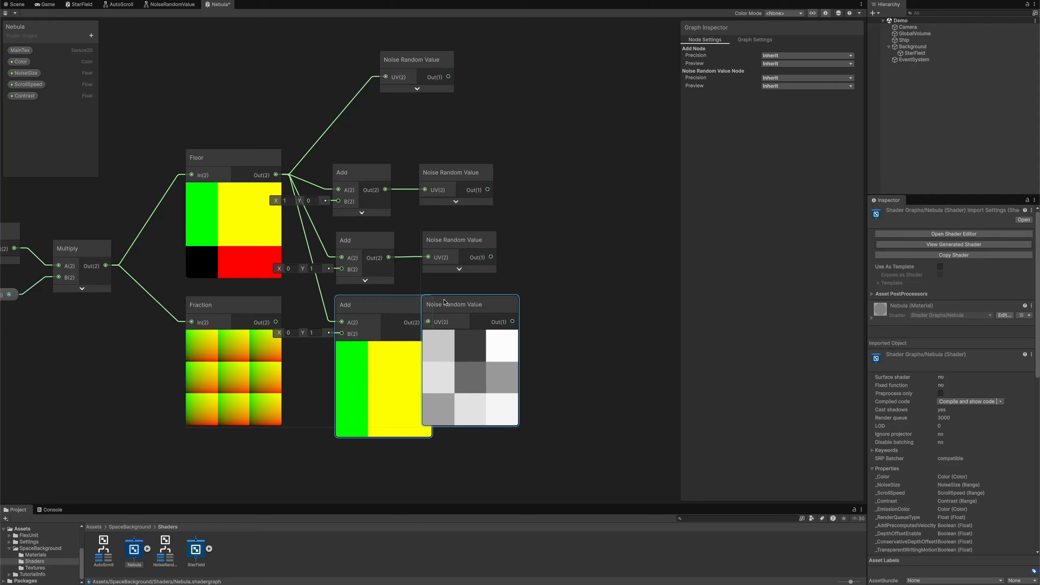
pyautogui.click(470, 337)
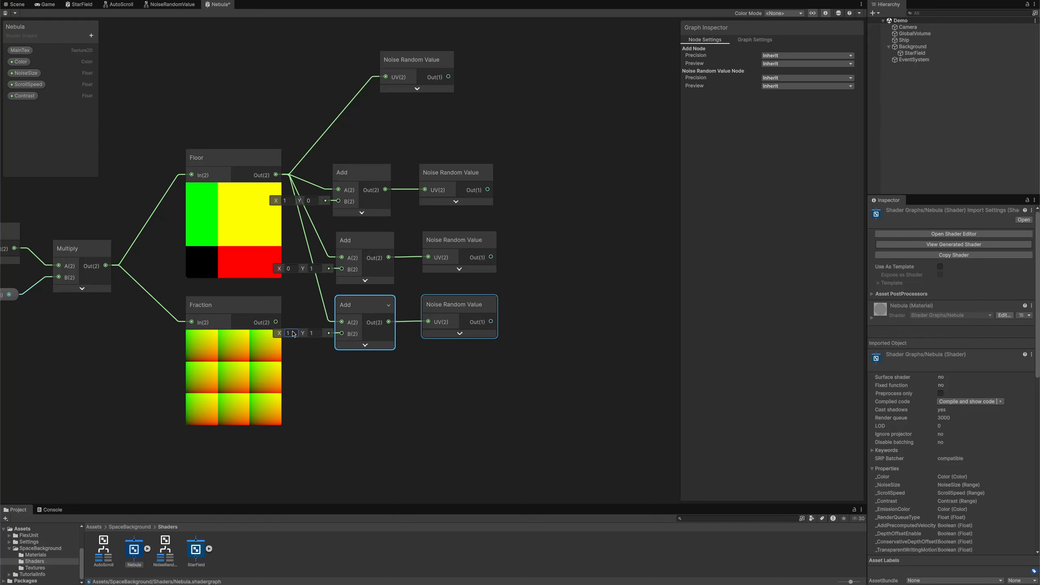
# Step: Move the topmost Noise Random Value node closer to the Add rows and shift the whole noise group upward
pyautogui.moveTo(412, 60); pyautogui.dragTo(396, 113)
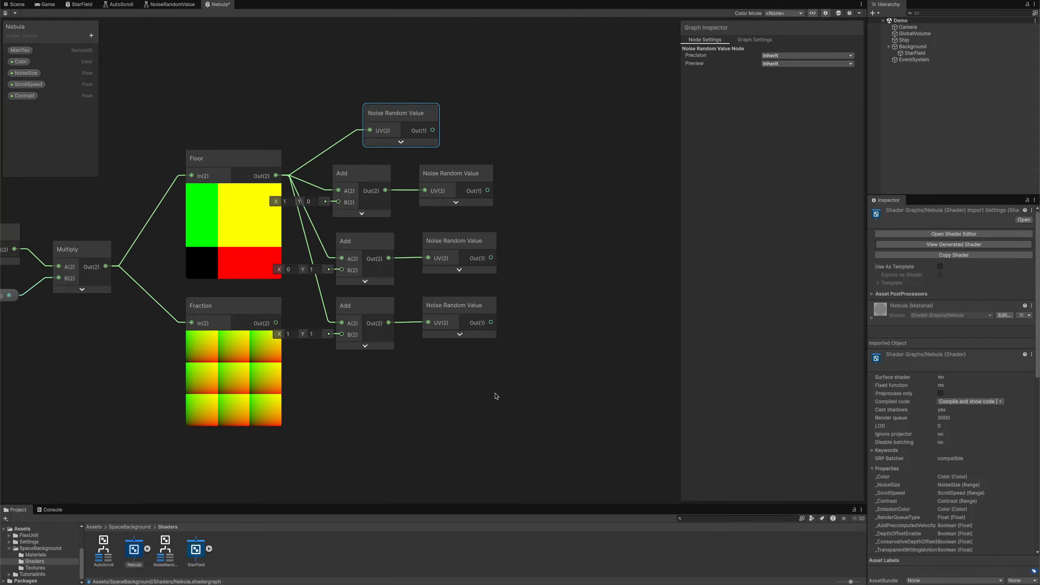
pyautogui.moveTo(495, 395); pyautogui.dragTo(387, 81)
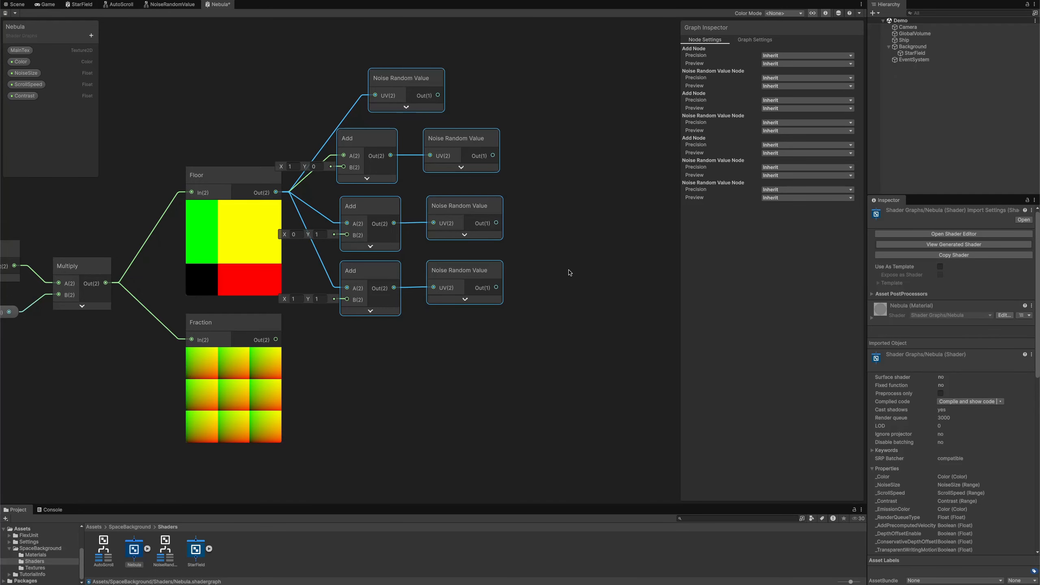
# Step: Add a Power node fed by the Fraction output, collapse its preview, and place it below the Add nodes
pyautogui.moveTo(577, 272); pyautogui.dragTo(459, 236, button='middle')
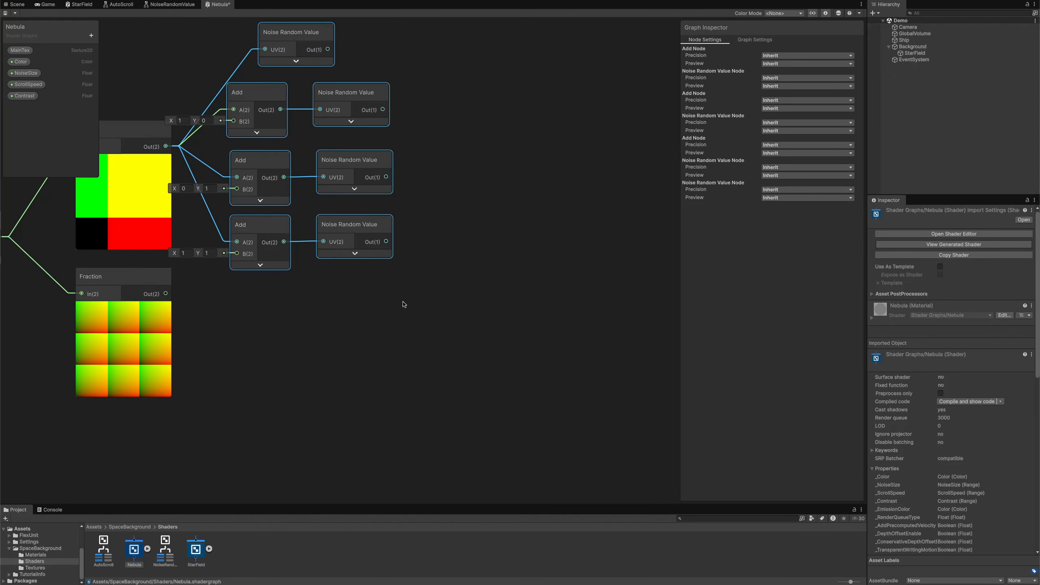
pyautogui.moveTo(166, 294); pyautogui.dragTo(225, 308)
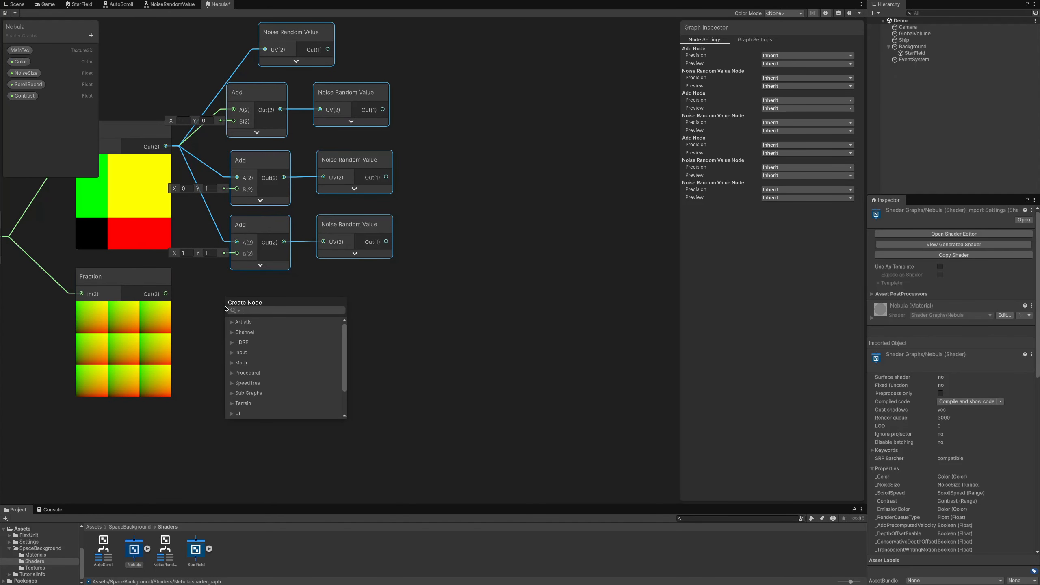
pyautogui.write('pow')
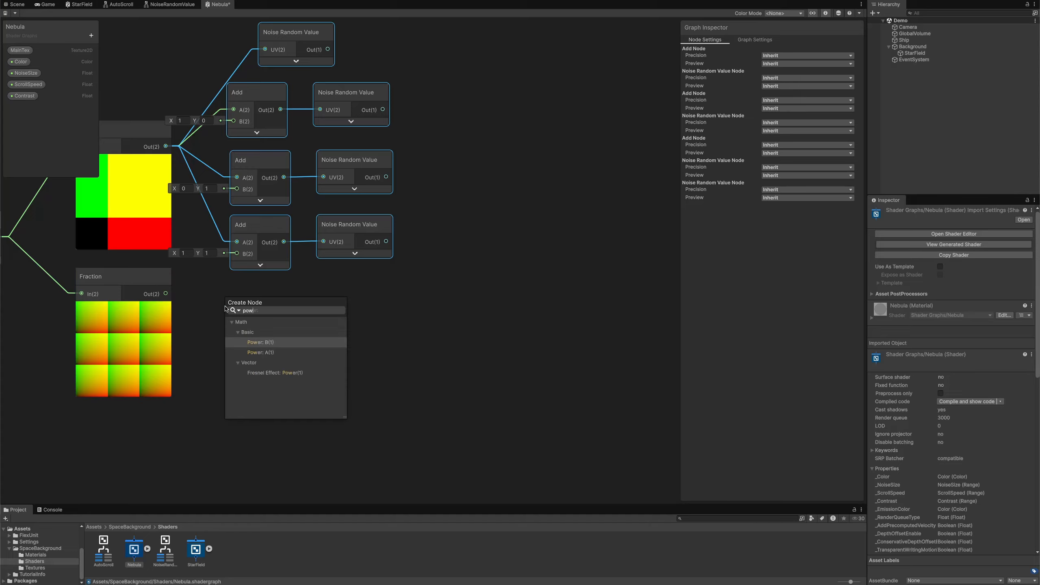
pyautogui.press('Return')
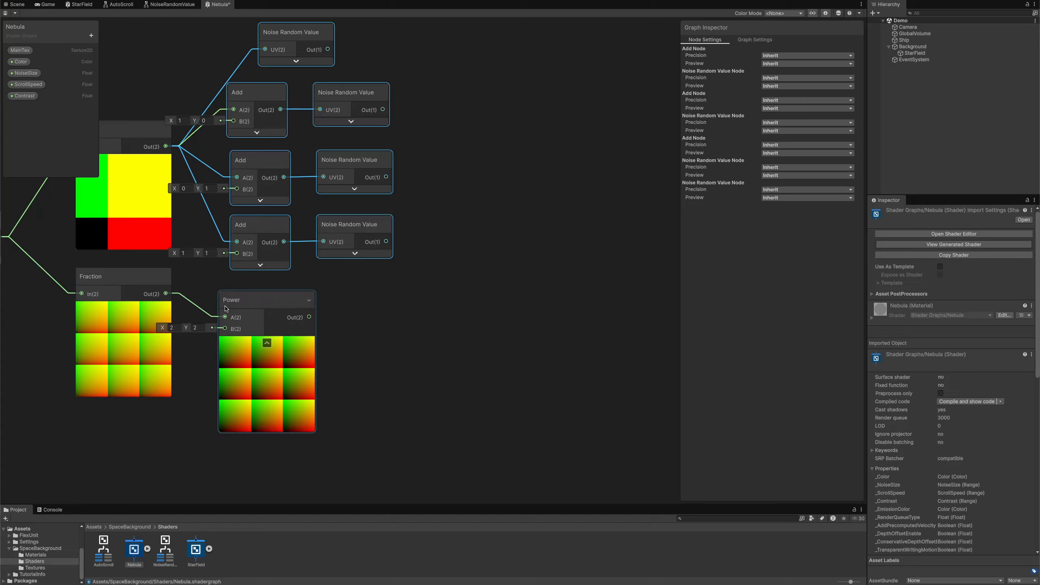
pyautogui.click(268, 332)
pyautogui.click(267, 343)
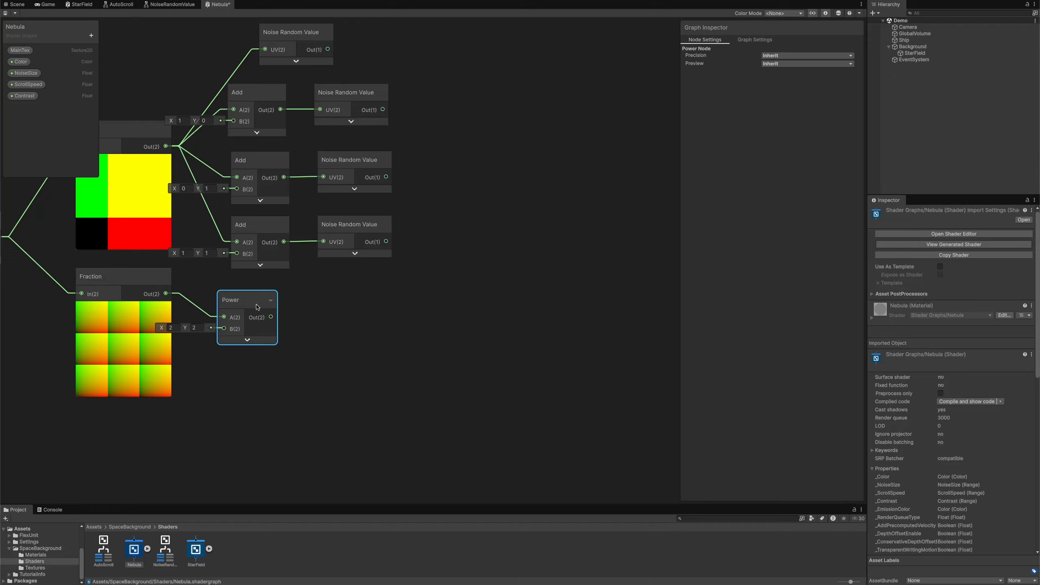
pyautogui.moveTo(256, 306); pyautogui.dragTo(284, 295)
pyautogui.click(198, 316)
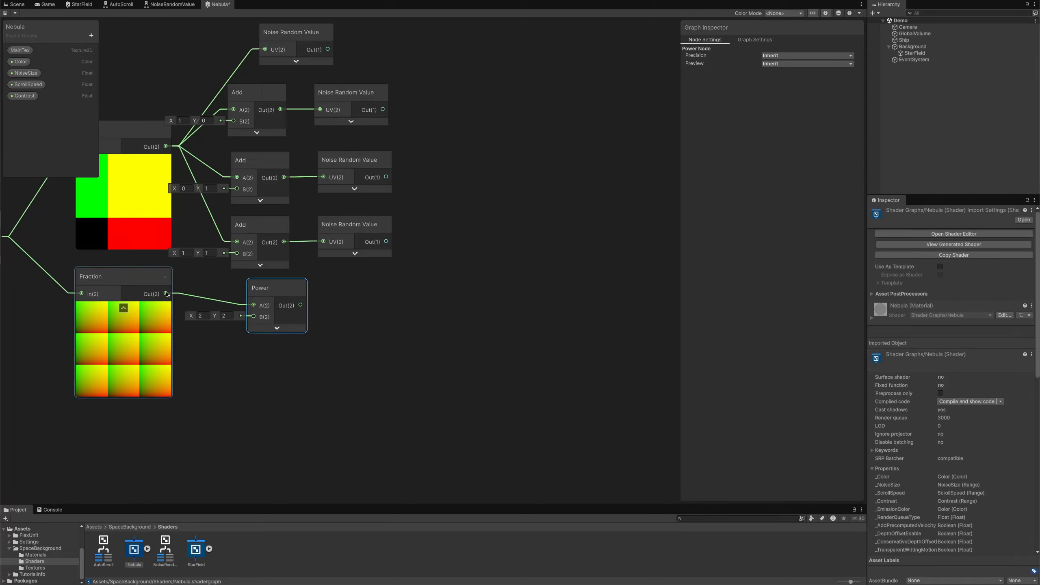
# Step: Add a Multiply node fed by the Fraction output, collapse its preview, and align it beneath the Power node
pyautogui.moveTo(166, 294); pyautogui.dragTo(240, 377)
pyautogui.write('mul')
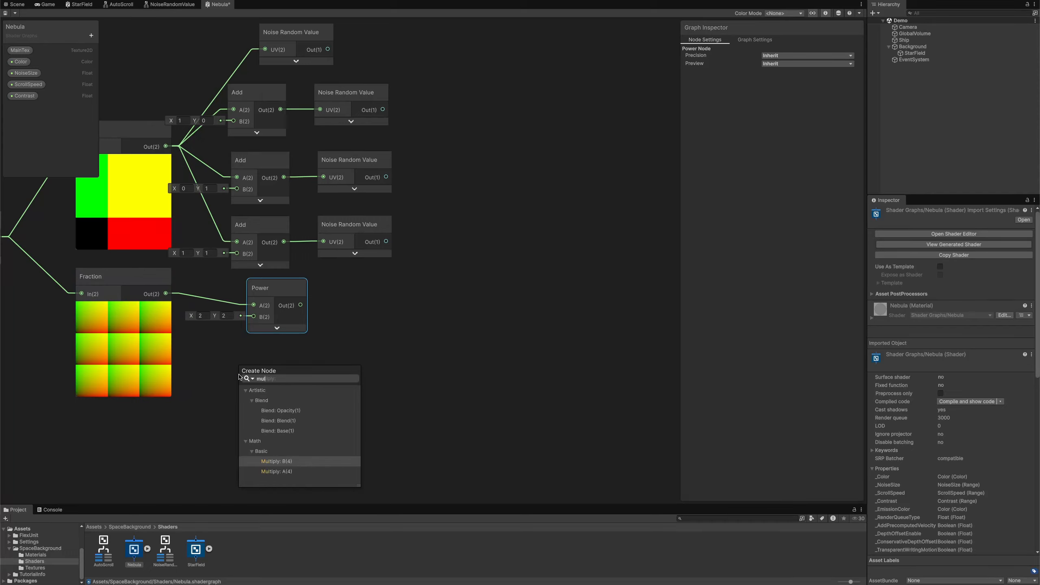
pyautogui.press('Return')
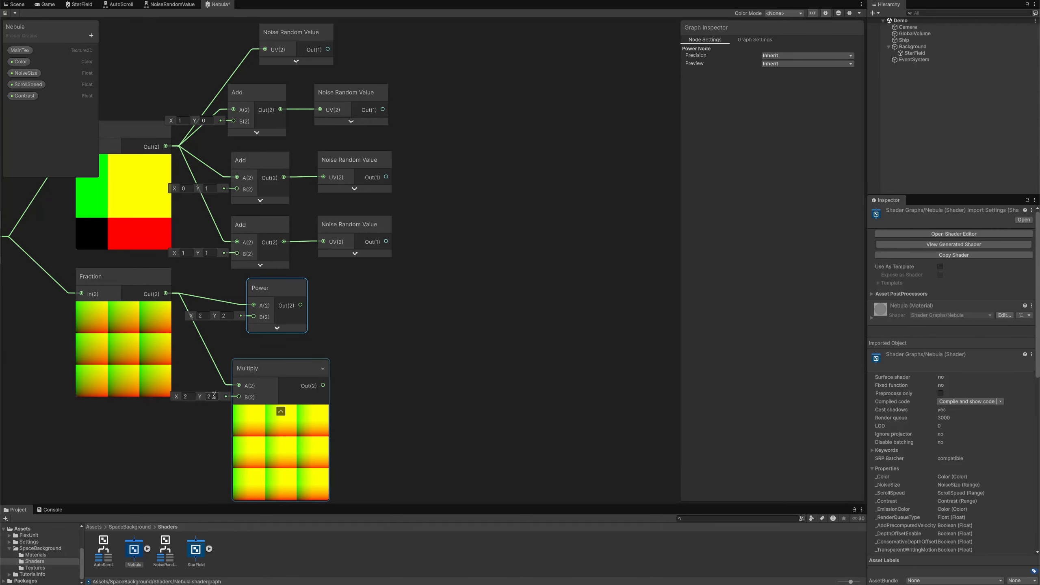
pyautogui.click(281, 411)
pyautogui.moveTo(263, 375); pyautogui.dragTo(277, 366)
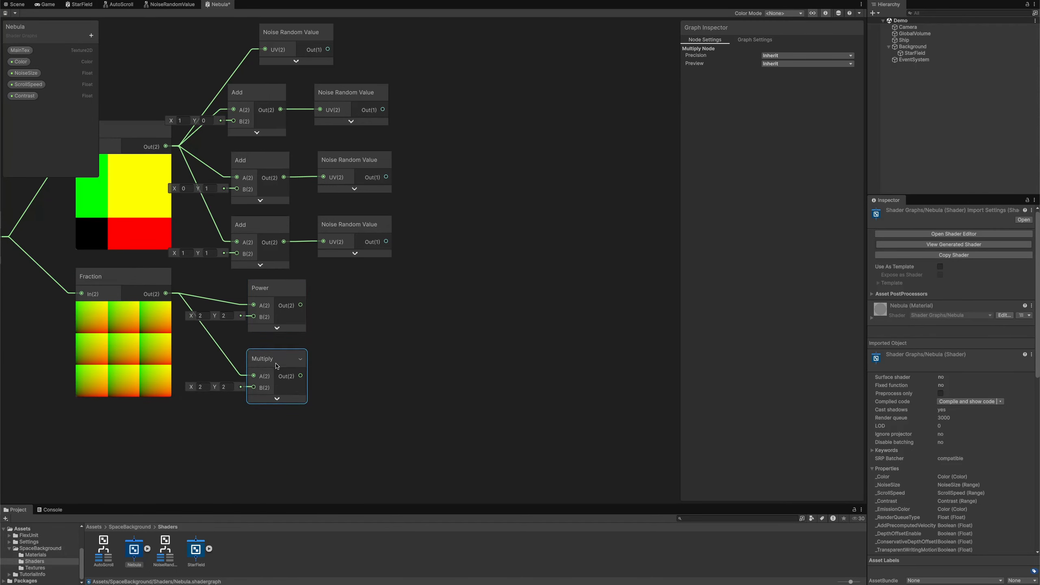
# Step: Add a Subtract node with A set to 3, feed the lower Multiply output into B, and collapse its preview
pyautogui.press('space')
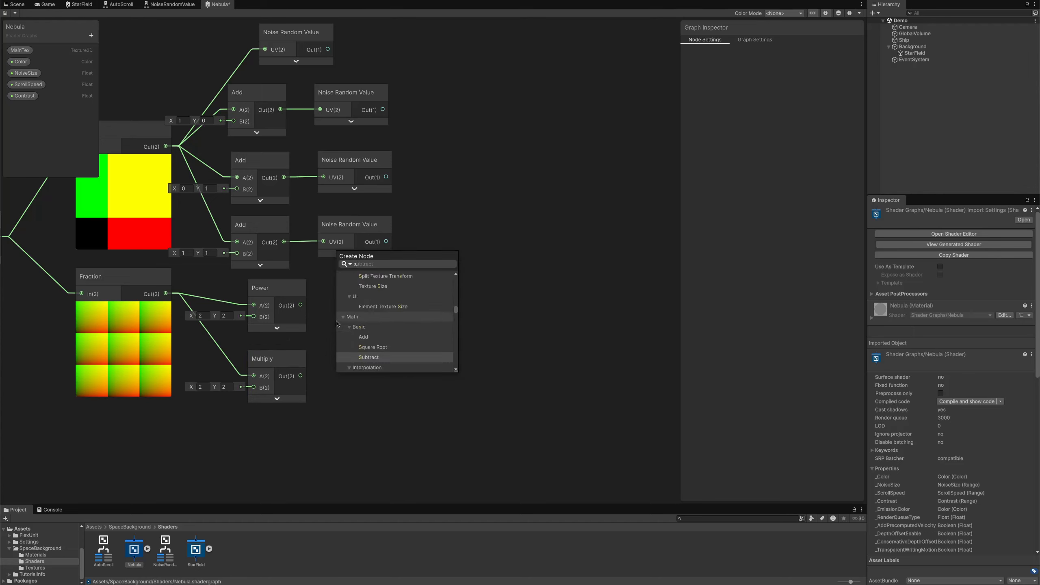
pyautogui.write('sub')
pyautogui.press('Return')
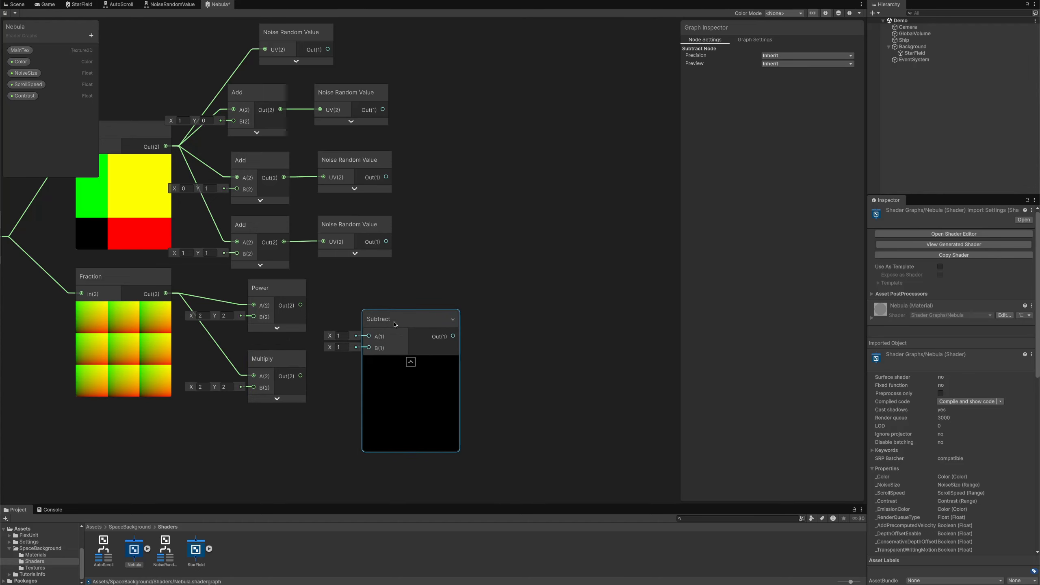
pyautogui.click(343, 336)
pyautogui.write('3')
pyautogui.moveTo(301, 376); pyautogui.dragTo(368, 348)
pyautogui.click(410, 362)
pyautogui.moveTo(387, 323); pyautogui.dragTo(393, 329)
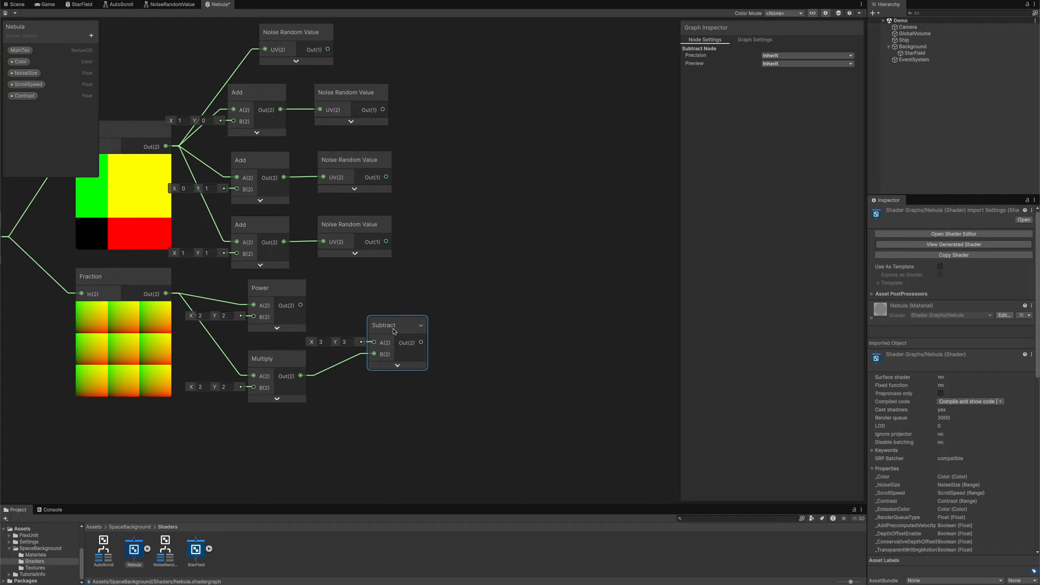
# Step: Add a Multiply node with the Power output in A and the Subtract output in B, and collapse its preview
pyautogui.moveTo(300, 305); pyautogui.dragTo(464, 304)
pyautogui.write('mul')
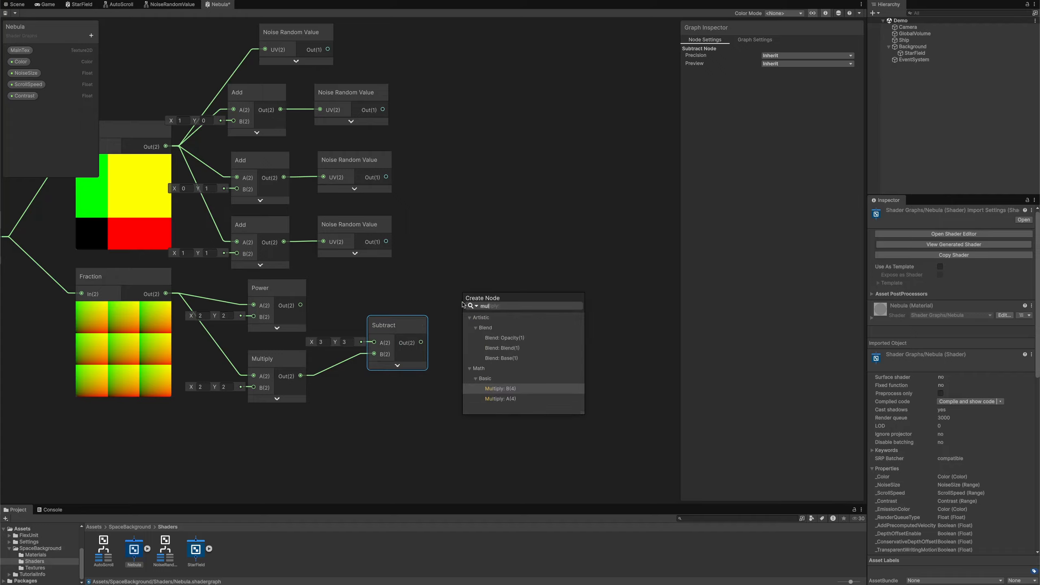
pyautogui.press('Return')
pyautogui.moveTo(421, 343); pyautogui.dragTo(530, 308)
pyautogui.click(503, 339)
# Step: Add a Split node fed by the new Multiply output and place it beside that node
pyautogui.write('split')
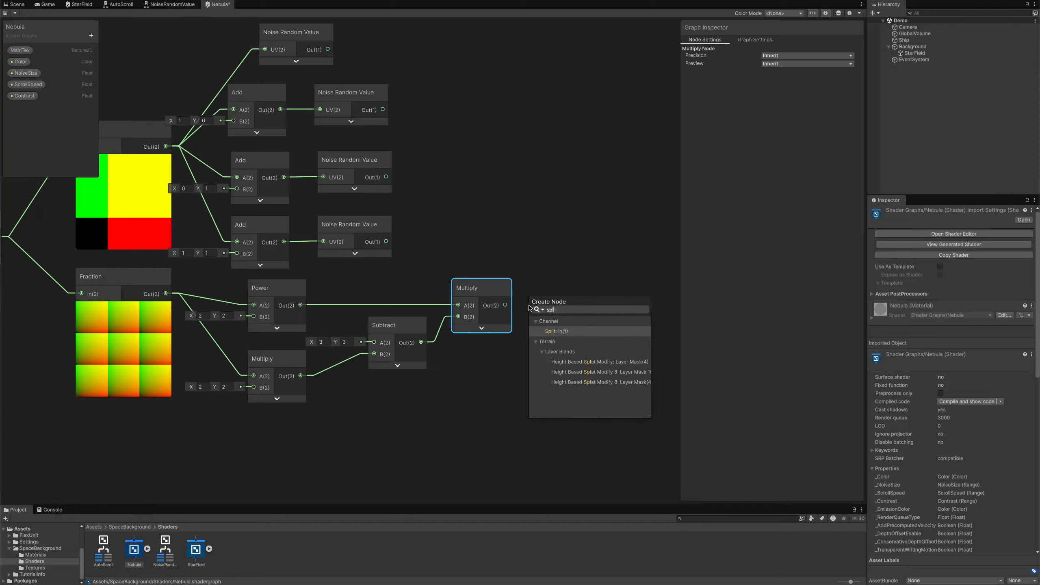
pyautogui.press('Return')
pyautogui.moveTo(534, 301); pyautogui.dragTo(553, 284)
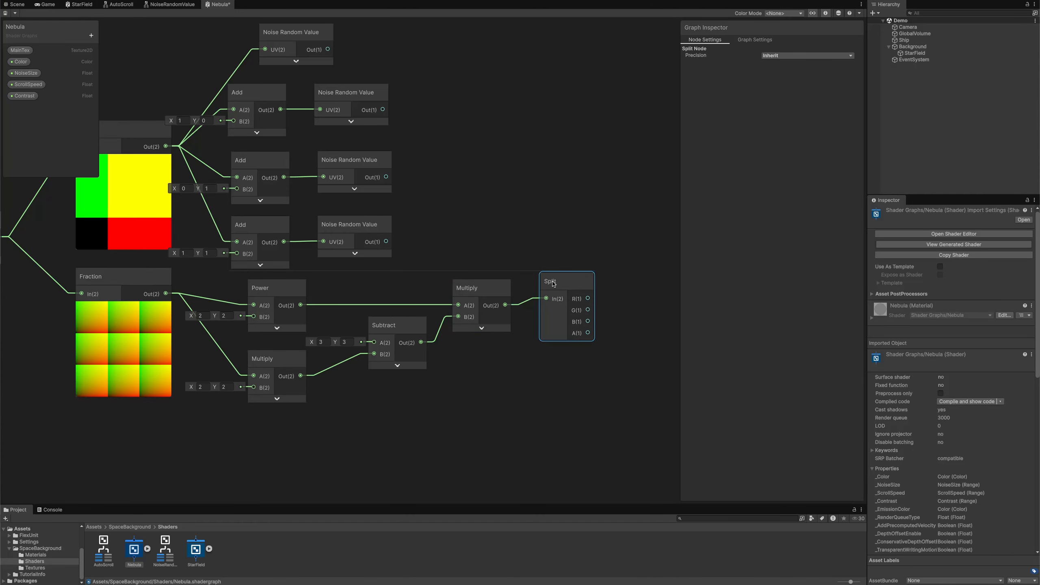
# Step: Add a Lerp node and place it beyond the topmost Noise Random Value node
pyautogui.moveTo(496, 204); pyautogui.dragTo(336, 251, button='middle')
pyautogui.click(318, 181)
pyautogui.press('space')
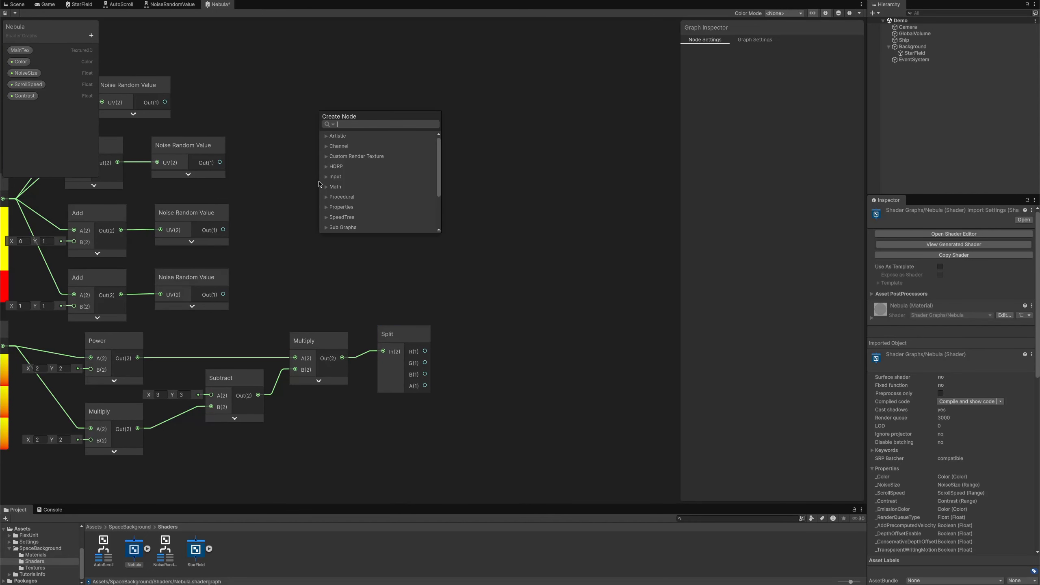
pyautogui.write('lerp')
pyautogui.press('Return')
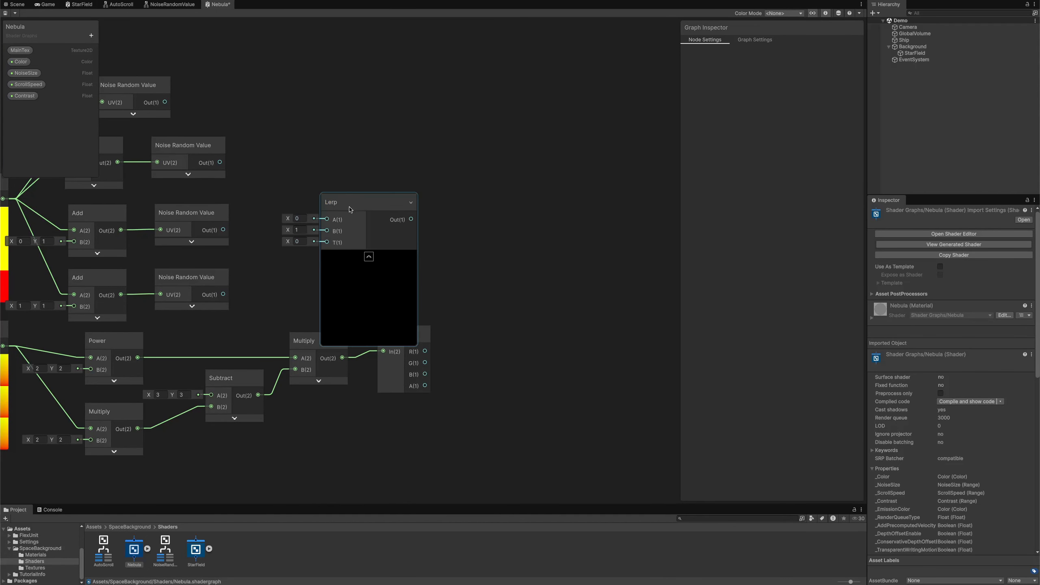
pyautogui.moveTo(350, 209); pyautogui.dragTo(386, 91)
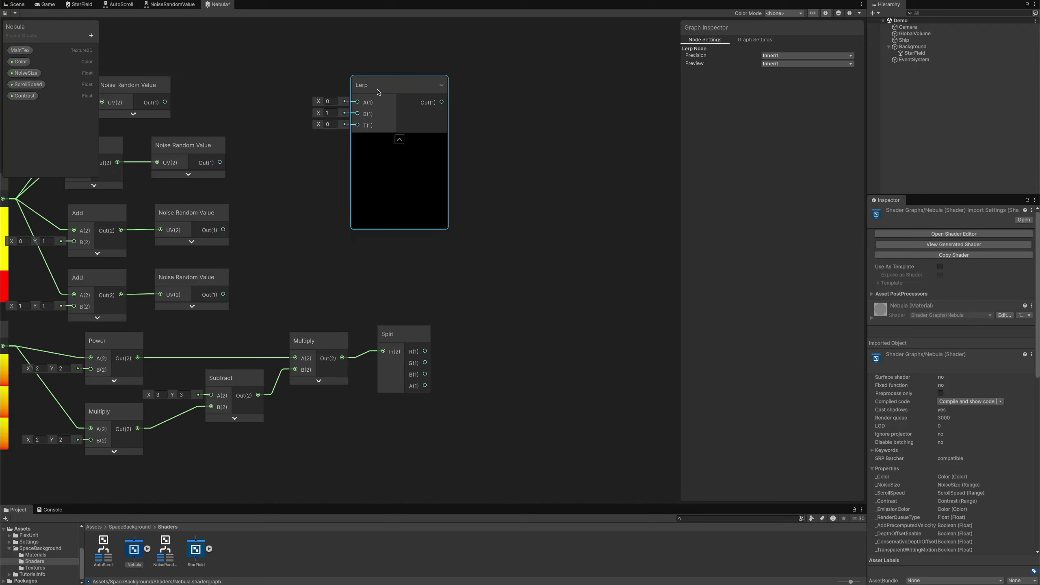
# Step: Feed the top two Noise Random Value outputs into the Lerp's A and B and Split R into T, then reposition and collapse it
pyautogui.moveTo(165, 102); pyautogui.dragTo(348, 108)
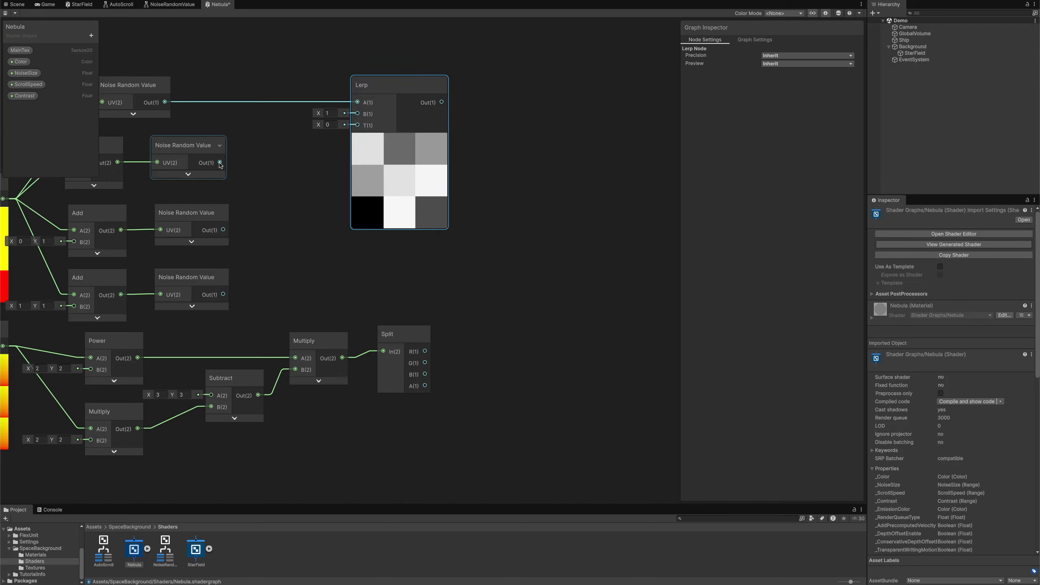
pyautogui.moveTo(220, 162); pyautogui.dragTo(357, 114)
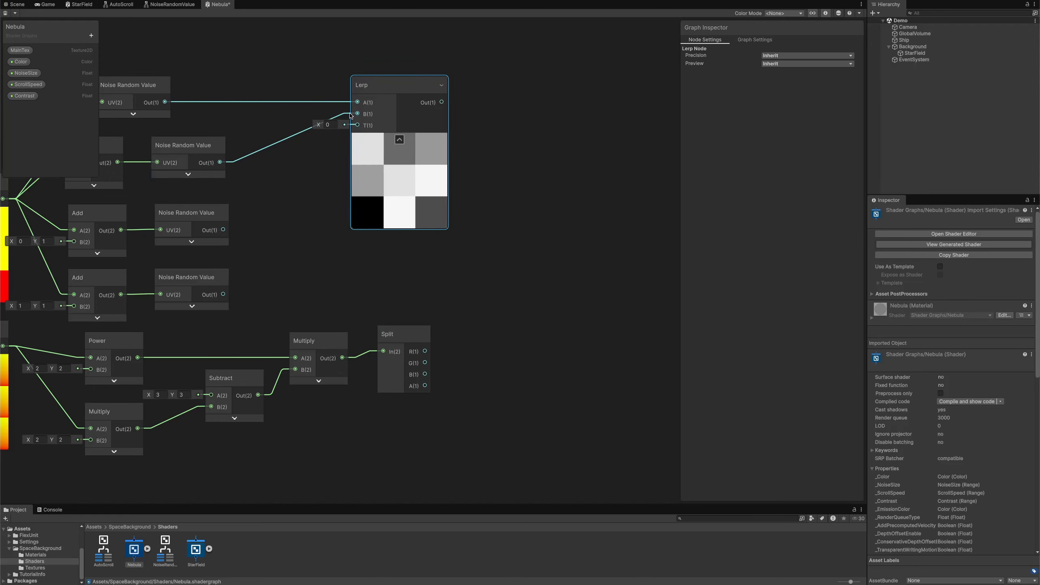
pyautogui.moveTo(426, 351); pyautogui.dragTo(358, 125)
pyautogui.moveTo(390, 85); pyautogui.dragTo(513, 146)
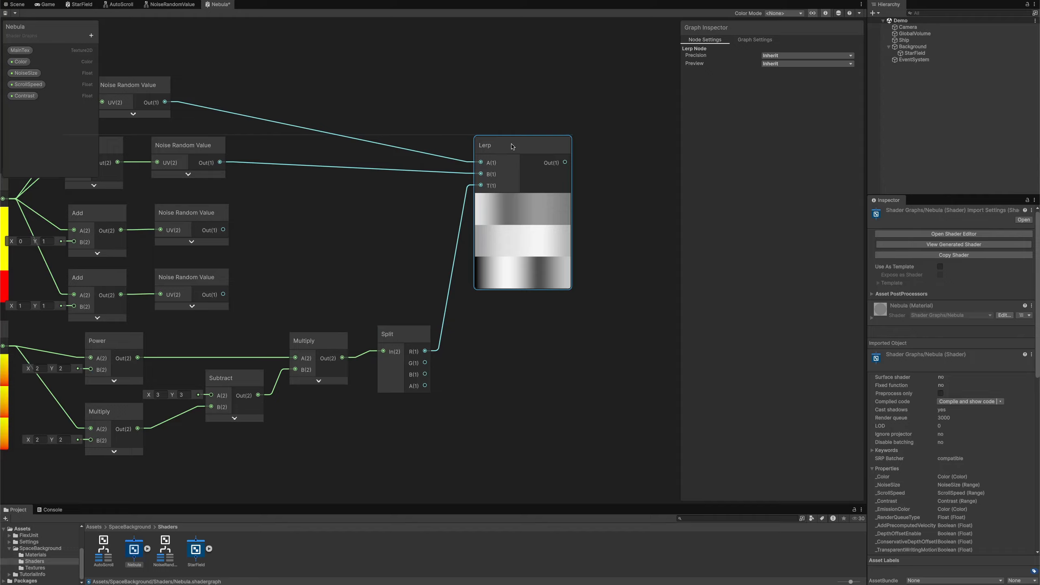
pyautogui.click(523, 199)
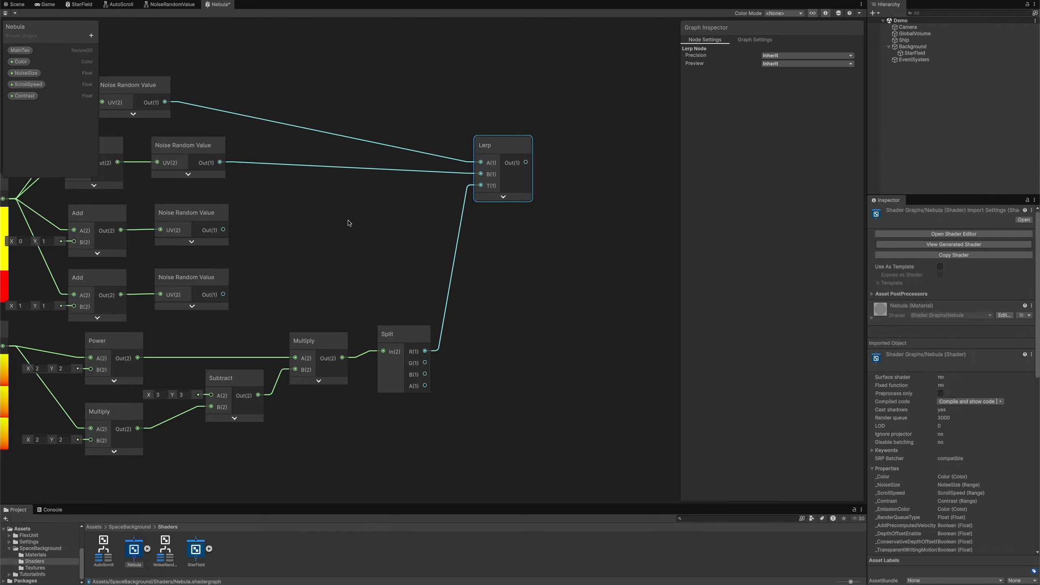
# Step: Add a second Lerp with the lower two Noise Random Value outputs in A and B, and collapse its preview
pyautogui.press('space')
pyautogui.write('ler')
pyautogui.press('Return')
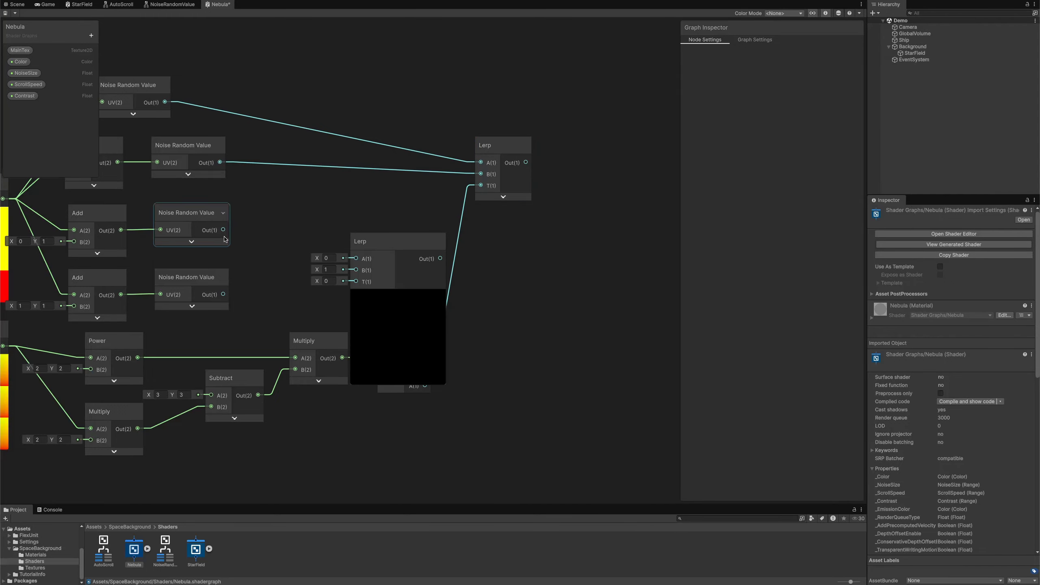
pyautogui.moveTo(223, 230); pyautogui.dragTo(348, 257)
pyautogui.moveTo(223, 294); pyautogui.dragTo(408, 200)
pyautogui.click(418, 246)
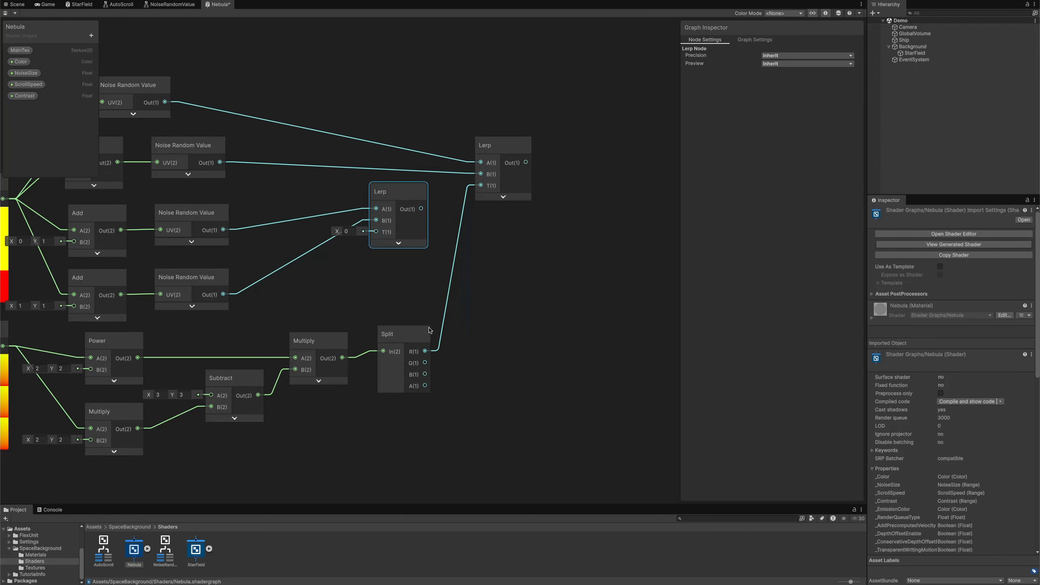
# Step: Connect Split R to the second Lerp's T, align it beneath the first Lerp, and shift both Lerps together
pyautogui.moveTo(425, 351); pyautogui.dragTo(373, 237)
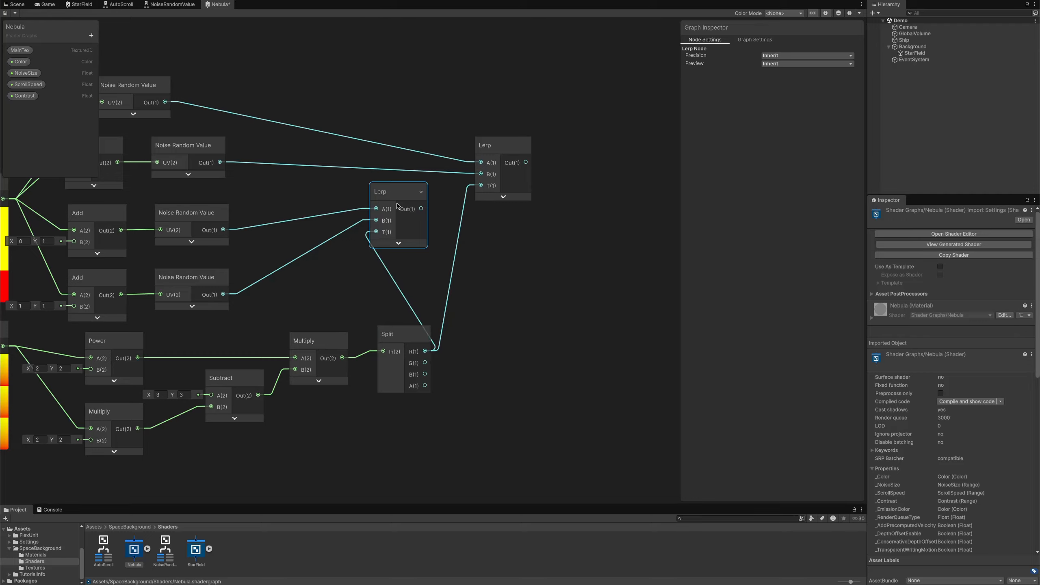
pyautogui.moveTo(406, 200); pyautogui.dragTo(510, 223)
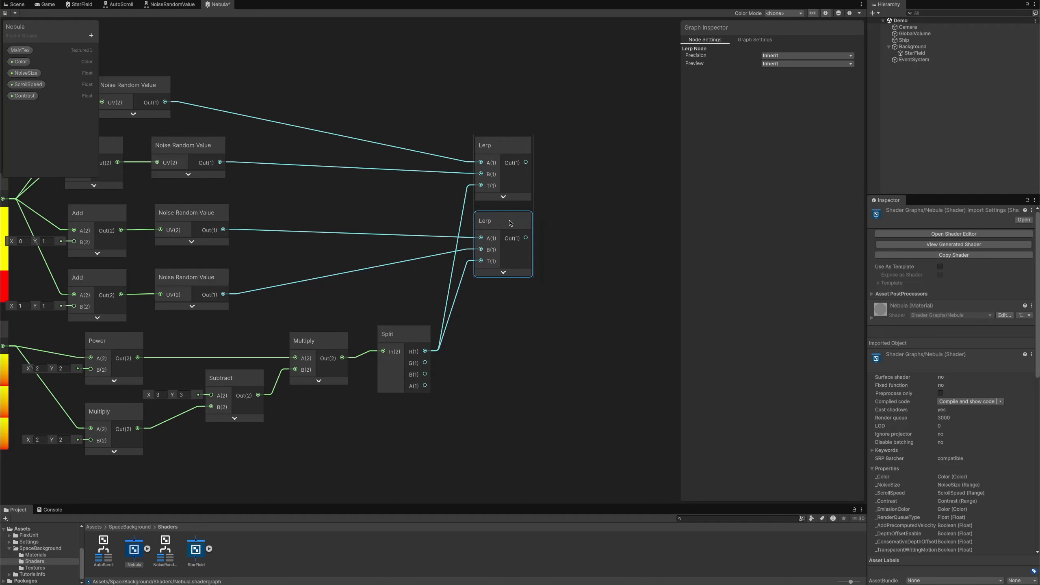
pyautogui.moveTo(556, 316); pyautogui.dragTo(424, 279, button='middle')
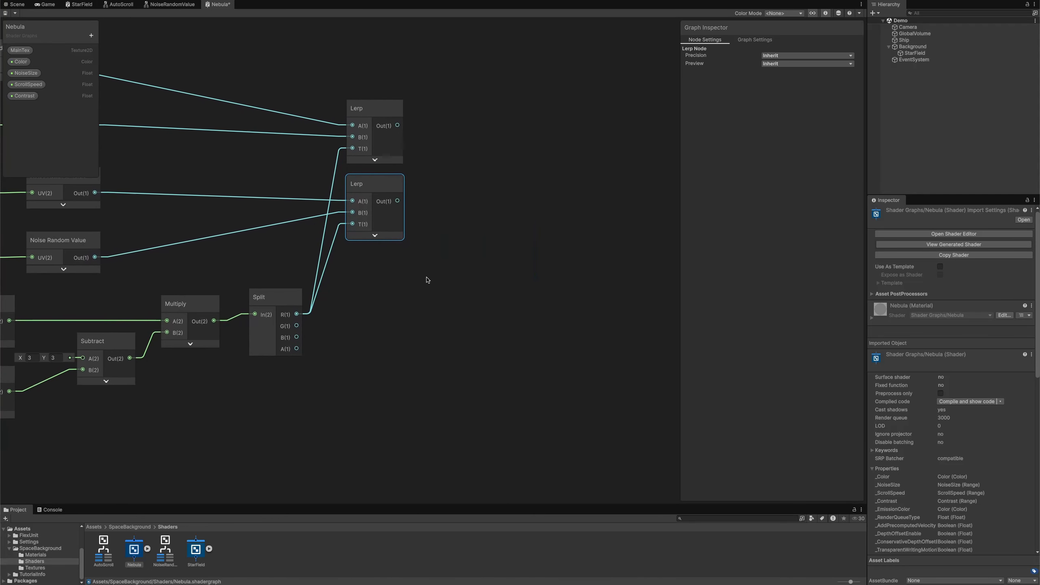
pyautogui.moveTo(425, 237); pyautogui.dragTo(375, 147)
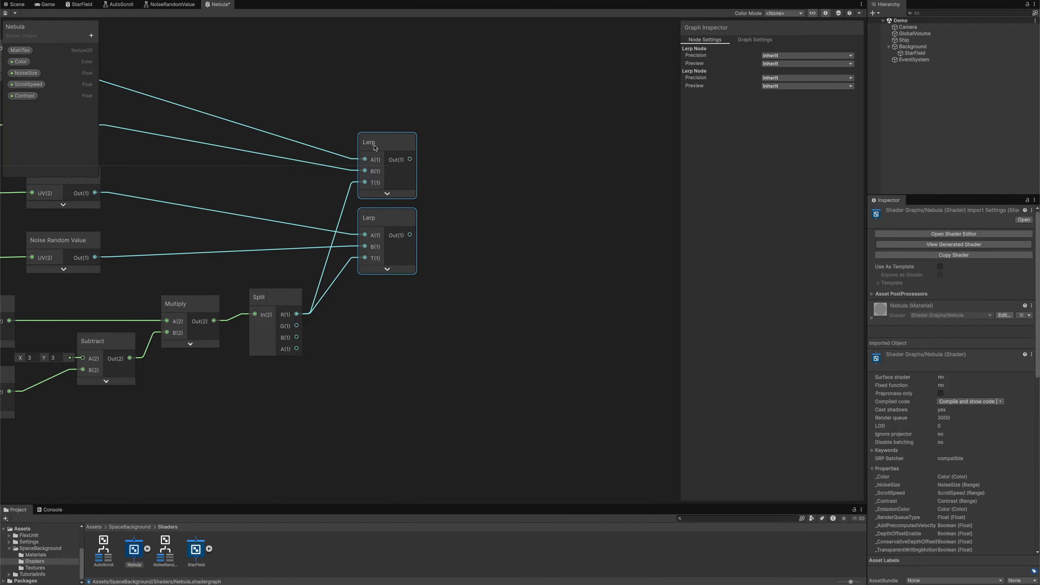
# Step: Add a third Lerp taking the upper Lerp output in A, the lower Lerp output in B, and Split G in T
pyautogui.click(481, 231)
pyautogui.press('space')
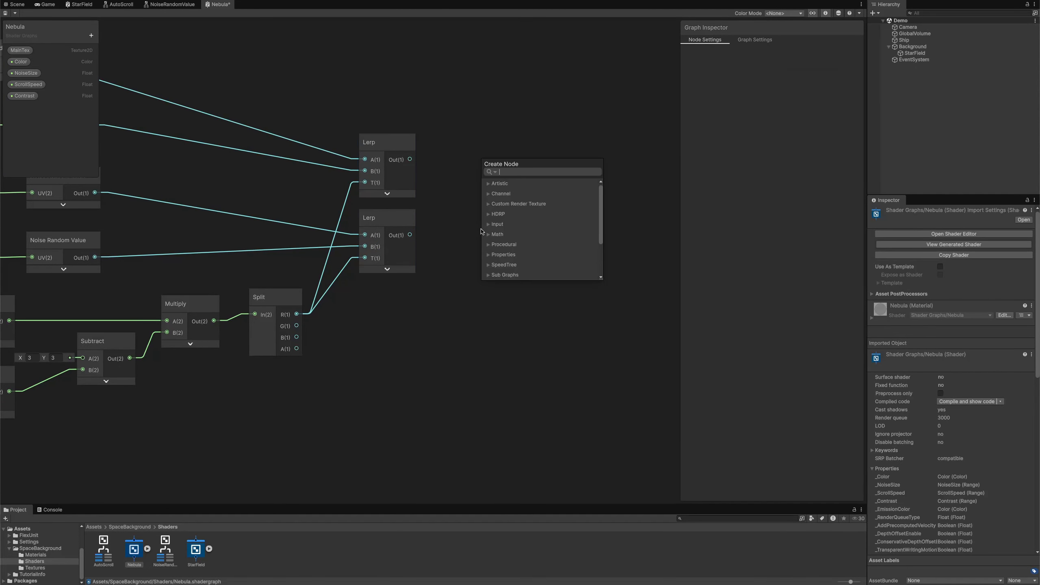
pyautogui.write('lerp')
pyautogui.press('Return')
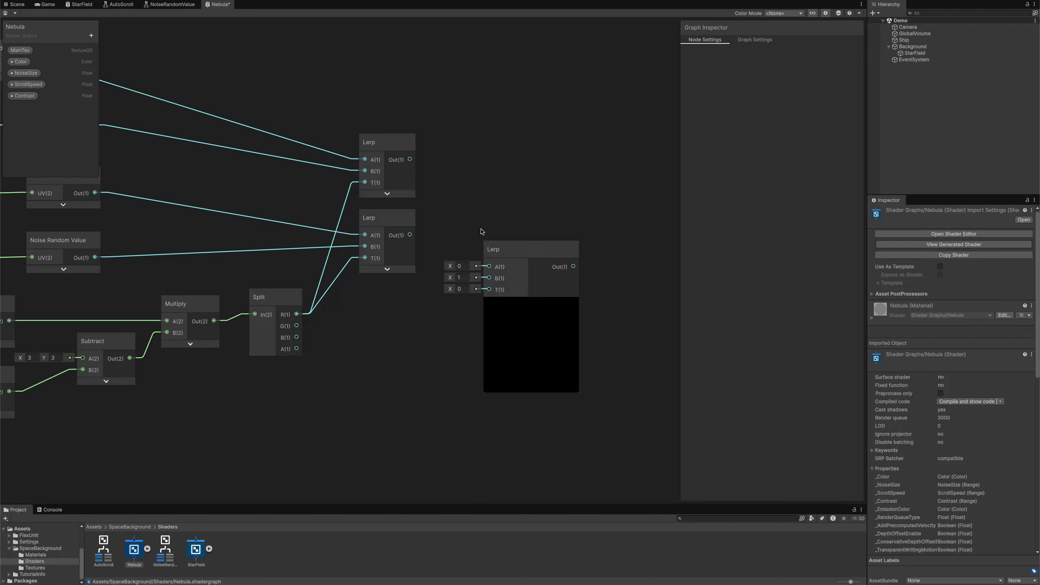
pyautogui.moveTo(409, 160); pyautogui.dragTo(488, 266)
pyautogui.moveTo(410, 236); pyautogui.dragTo(483, 279)
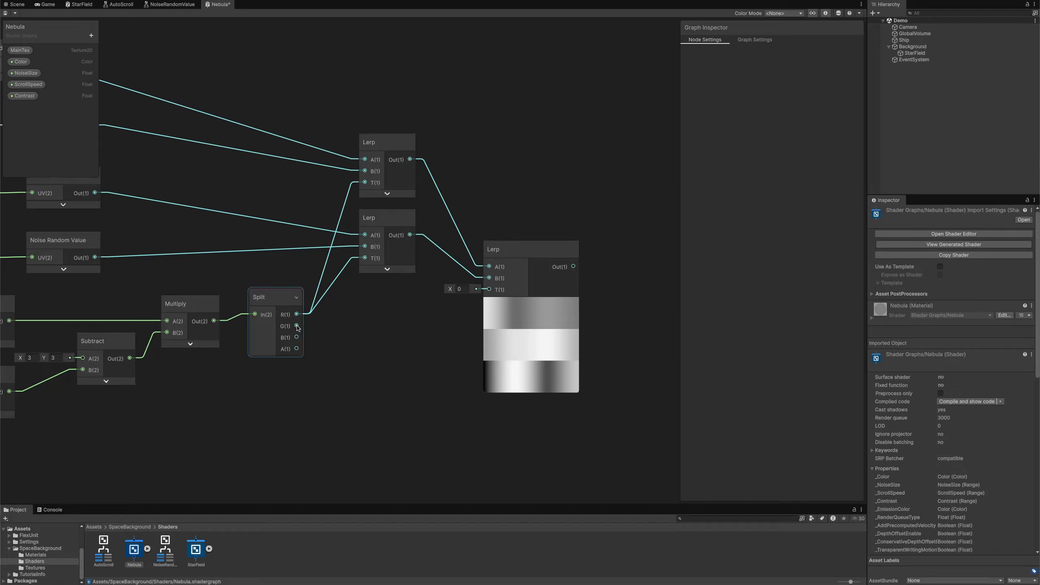
pyautogui.moveTo(296, 326); pyautogui.dragTo(486, 270)
# Step: Add a Subtract node with the third Lerp's output in A and B set to 0.5
pyautogui.moveTo(608, 257); pyautogui.dragTo(393, 235, button='middle')
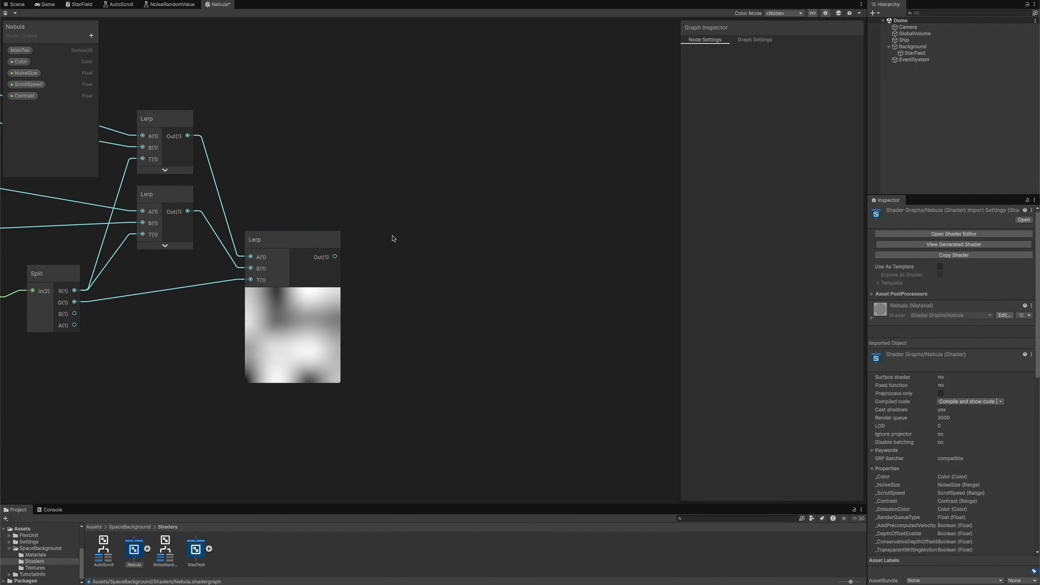
pyautogui.press('space')
pyautogui.write('sub')
pyautogui.press('Return')
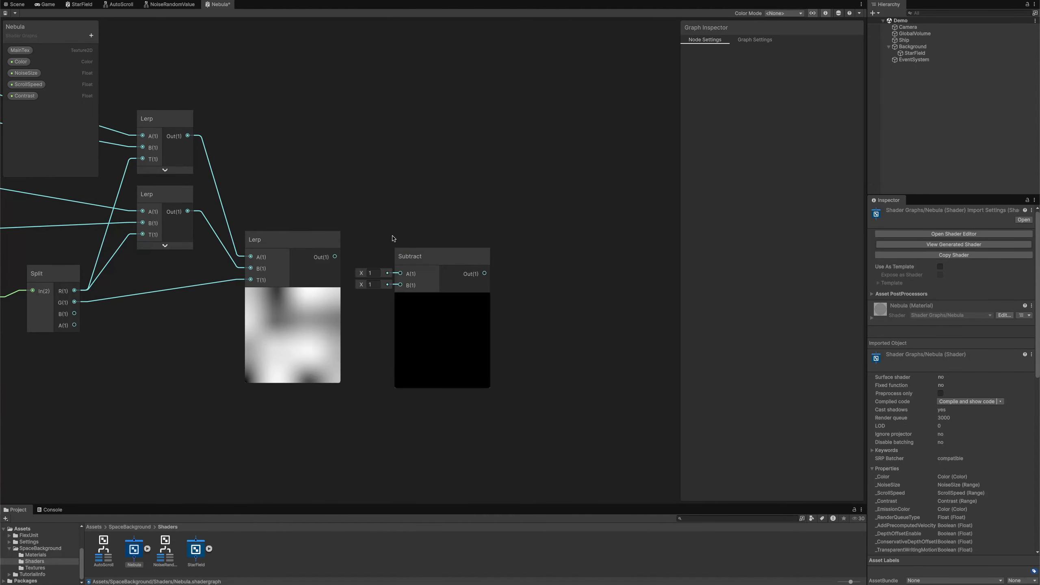
pyautogui.moveTo(335, 256); pyautogui.dragTo(404, 248)
pyautogui.click(373, 285)
pyautogui.write('.5')
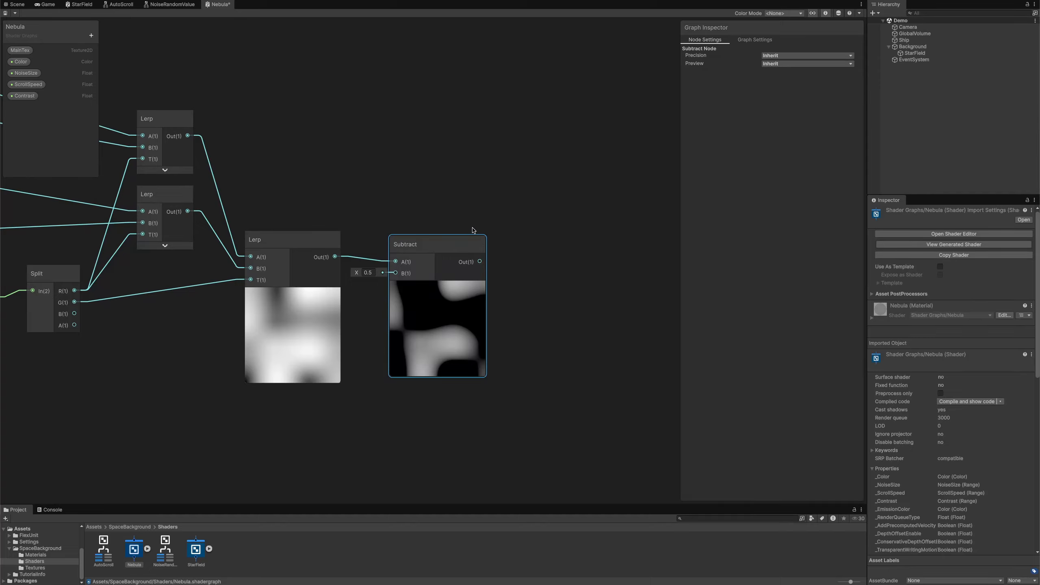
# Step: Add a Multiply node with the 0.5 Subtract output in B and place it above and beyond the Subtract node
pyautogui.press('space')
pyautogui.write('mul')
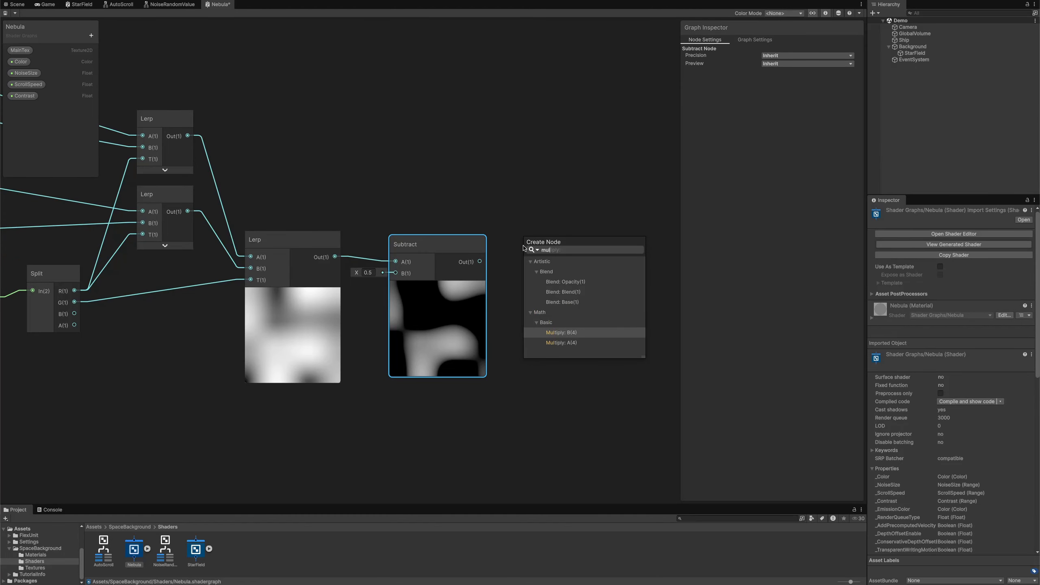
pyautogui.press('Return')
pyautogui.moveTo(547, 225); pyautogui.dragTo(557, 142)
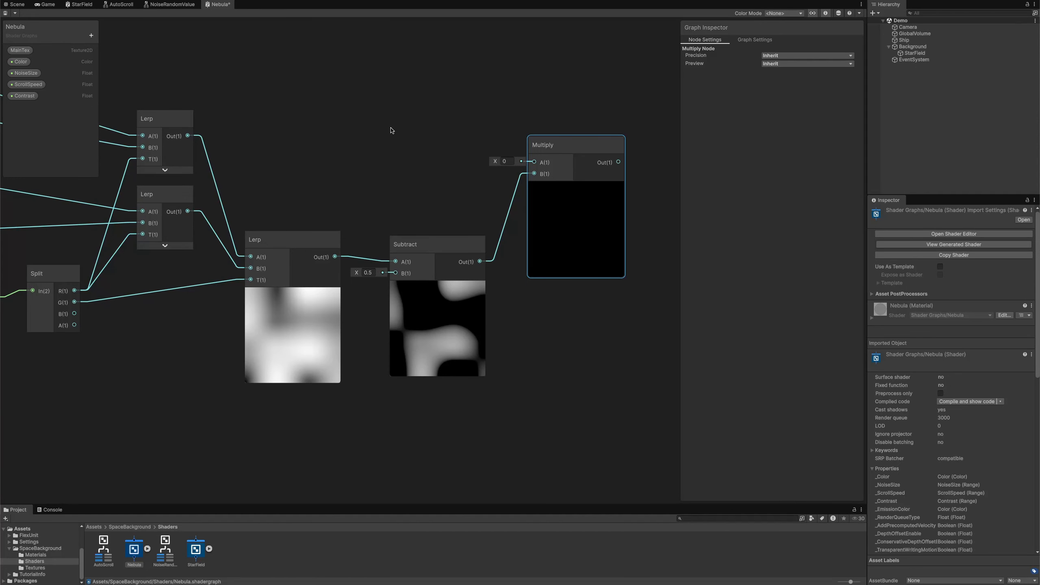
# Step: Place the MainTex property in the empty graph area above the Noise Random Value nodes
pyautogui.scroll(-3, 385, 121)
pyautogui.moveTo(310, 90); pyautogui.dragTo(601, 171, button='middle')
pyautogui.scroll(3, 418, 71)
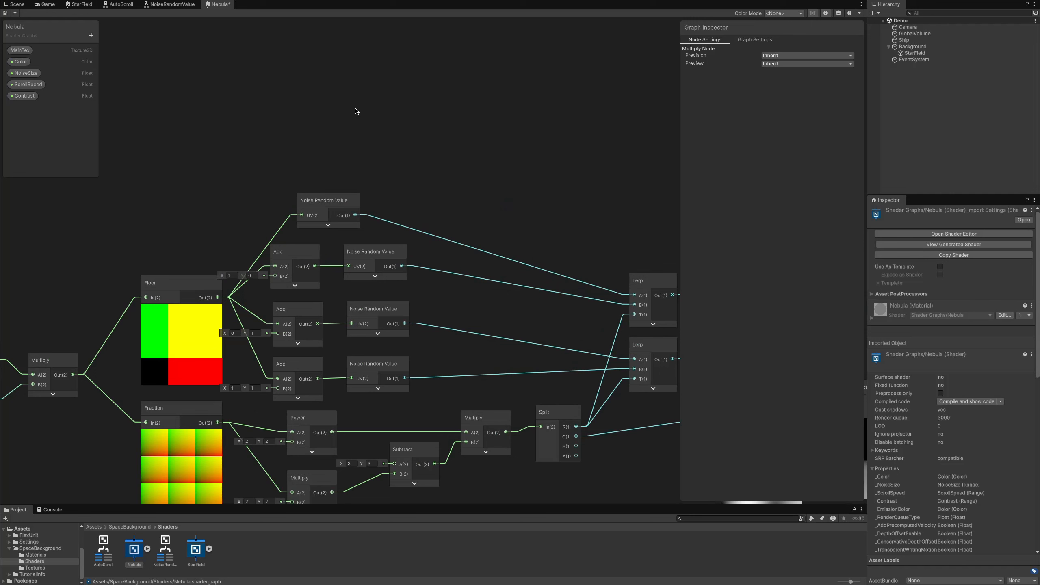
pyautogui.click(19, 50)
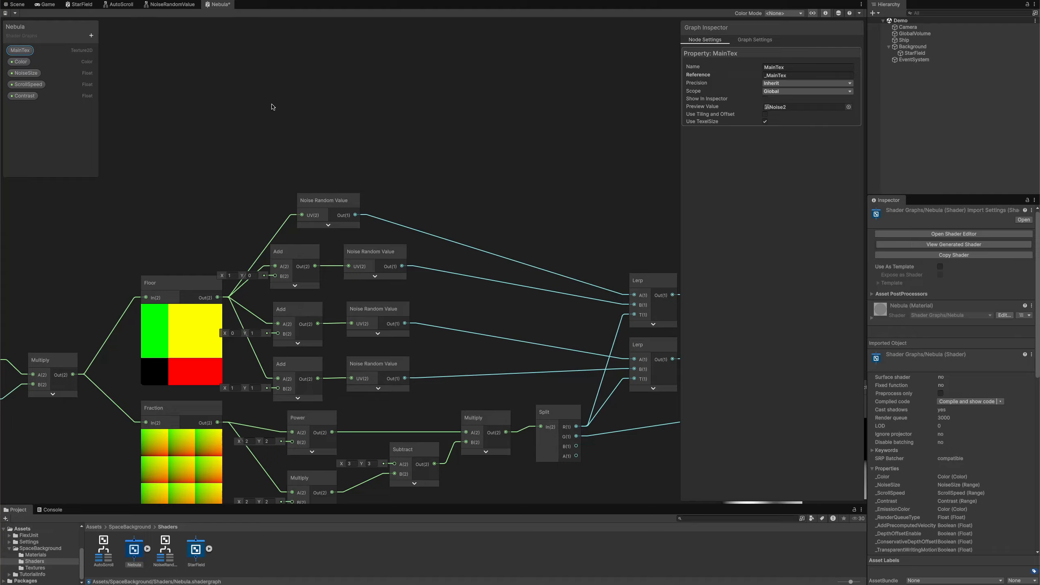
pyautogui.moveTo(285, 84); pyautogui.dragTo(286, 86)
# Step: Add a Sample Texture 2D node with MainTex in its Texture input, collapse its preview and place it above the Noise Random Value nodes
pyautogui.click(341, 92)
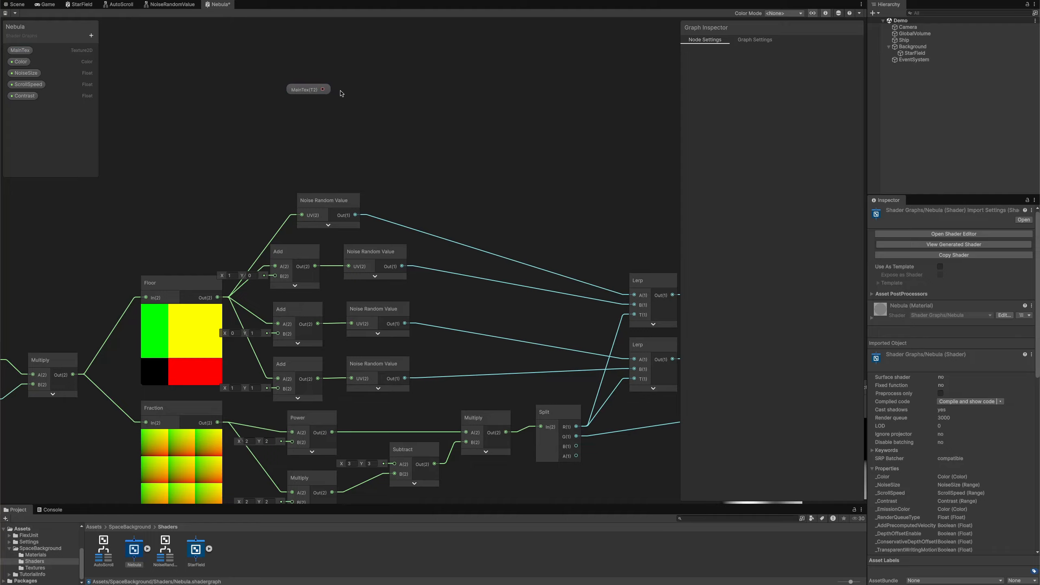
pyautogui.press('space')
pyautogui.write('sampl')
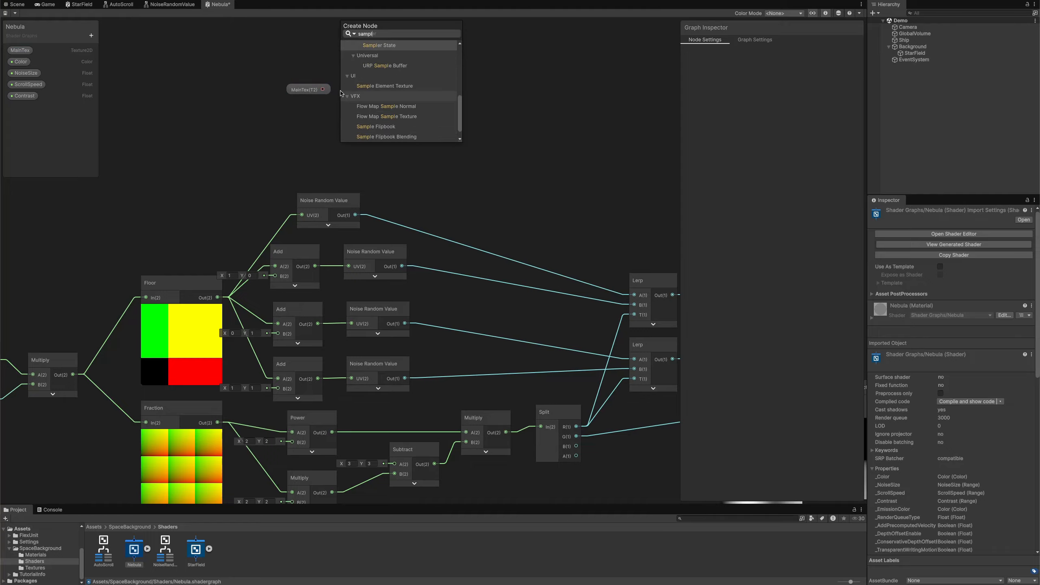
pyautogui.scroll(5, 368, 98)
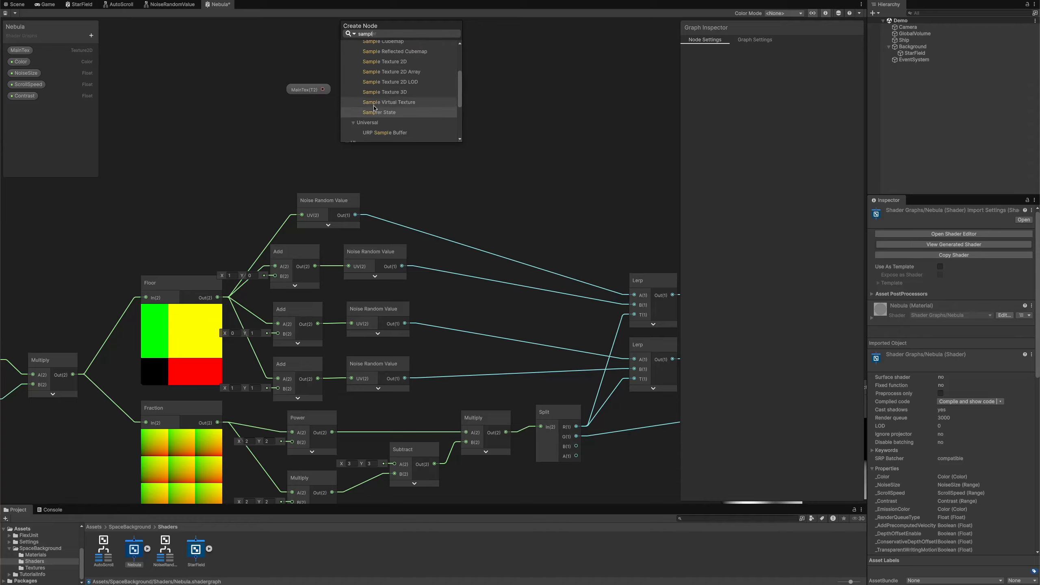
pyautogui.click(384, 67)
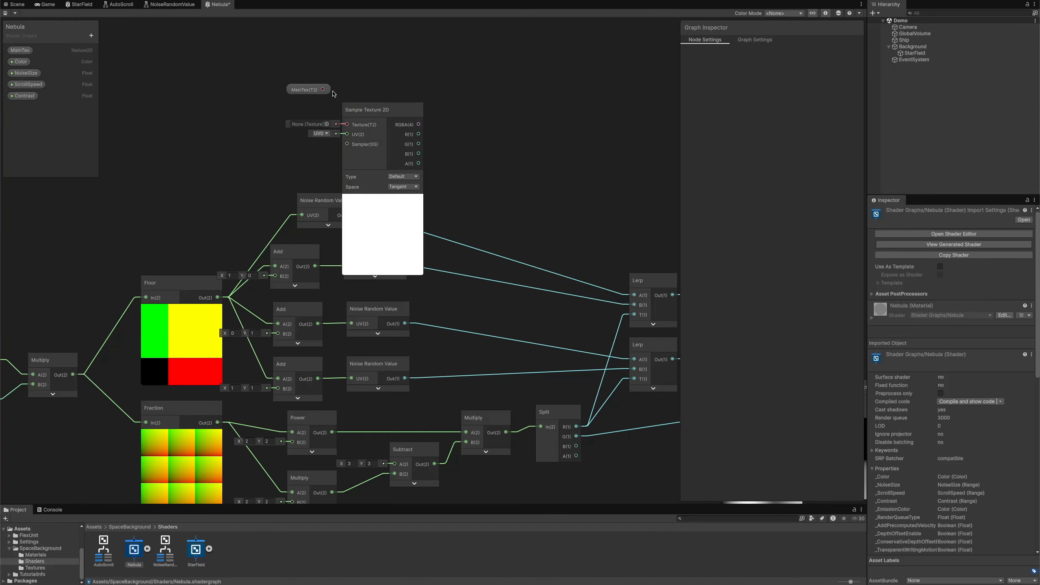
pyautogui.moveTo(323, 89); pyautogui.dragTo(267, 106)
pyautogui.click(382, 199)
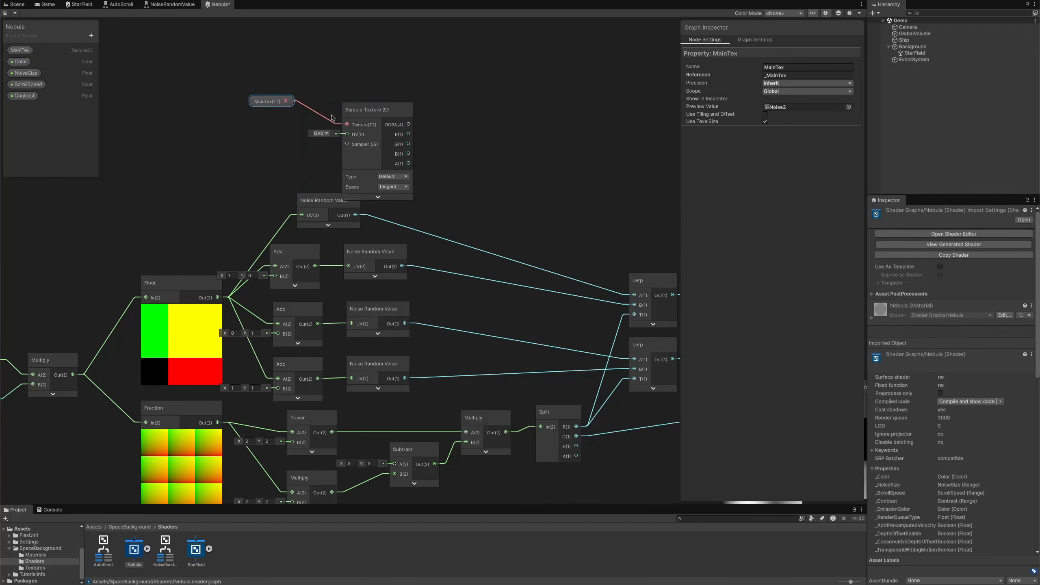
pyautogui.moveTo(354, 111); pyautogui.dragTo(331, 94)
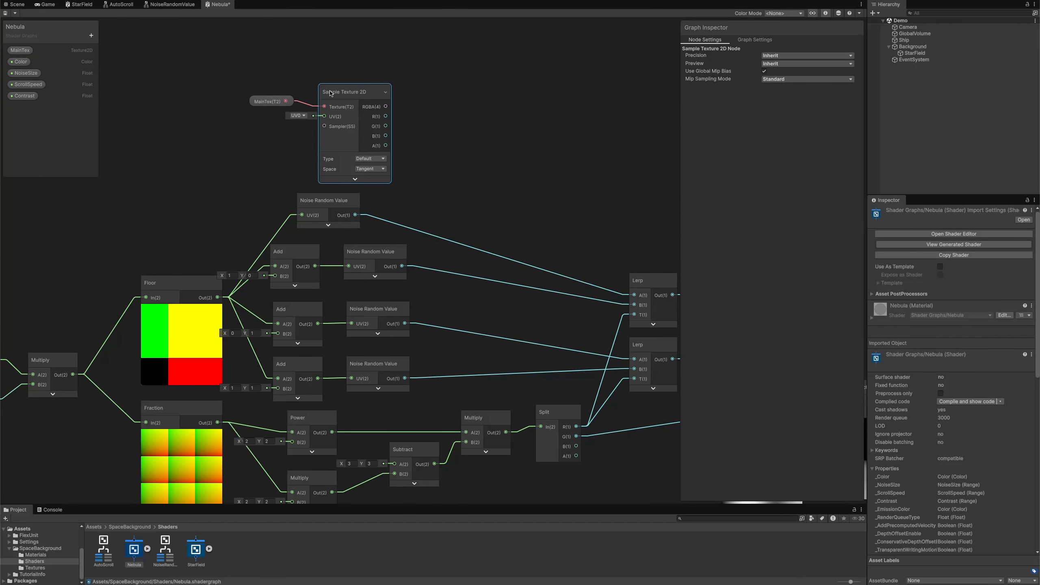
# Step: Connect the Auto Scroll output to Sample Texture 2D's UV, and its R output to A of the final Multiply node
pyautogui.moveTo(50, 310); pyautogui.dragTo(239, 299, button='middle')
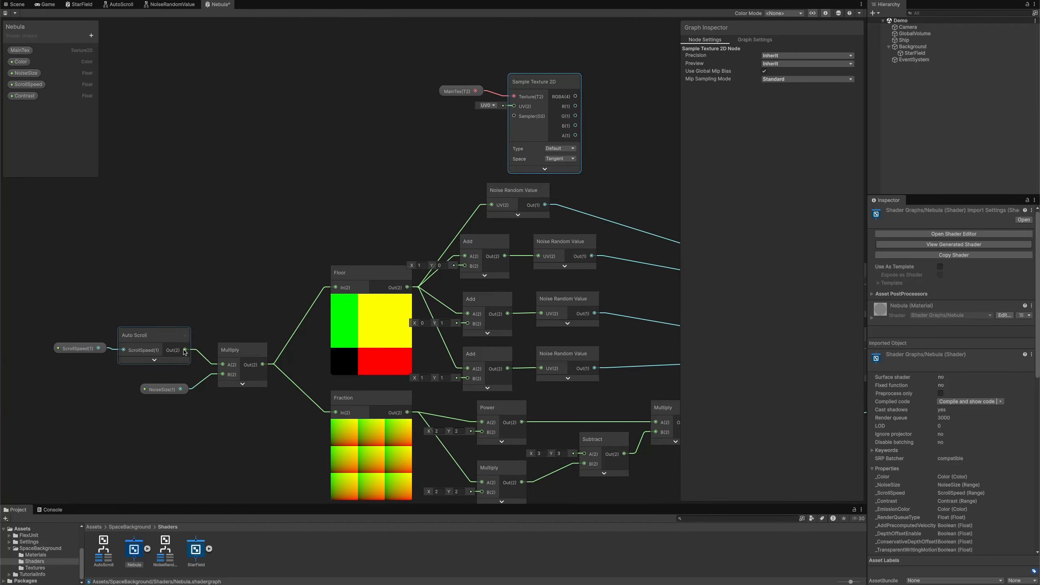
pyautogui.moveTo(186, 349); pyautogui.dragTo(514, 106)
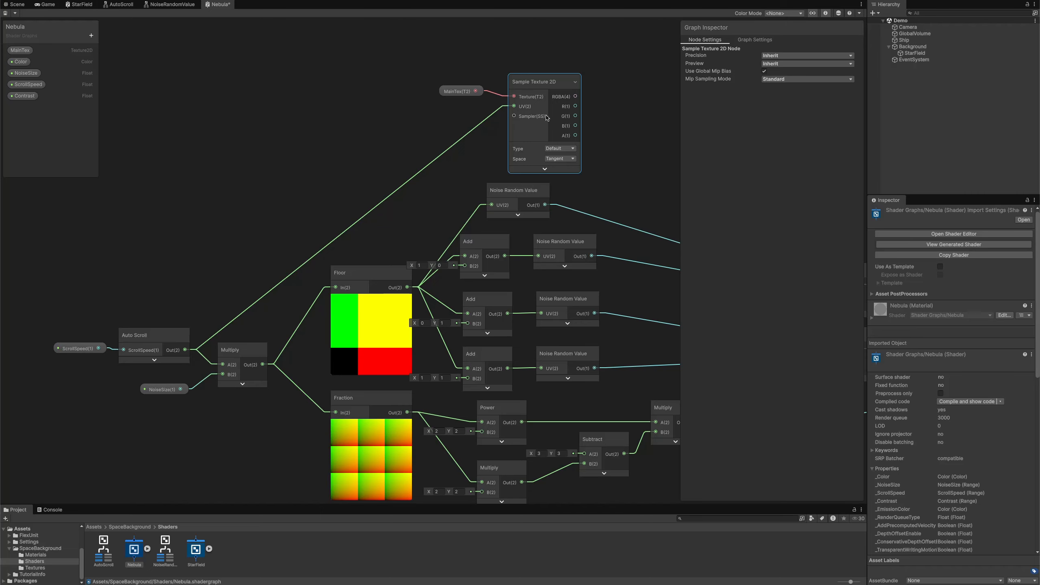
pyautogui.moveTo(603, 184); pyautogui.dragTo(170, 156, button='middle')
pyautogui.scroll(-1, 208, 158)
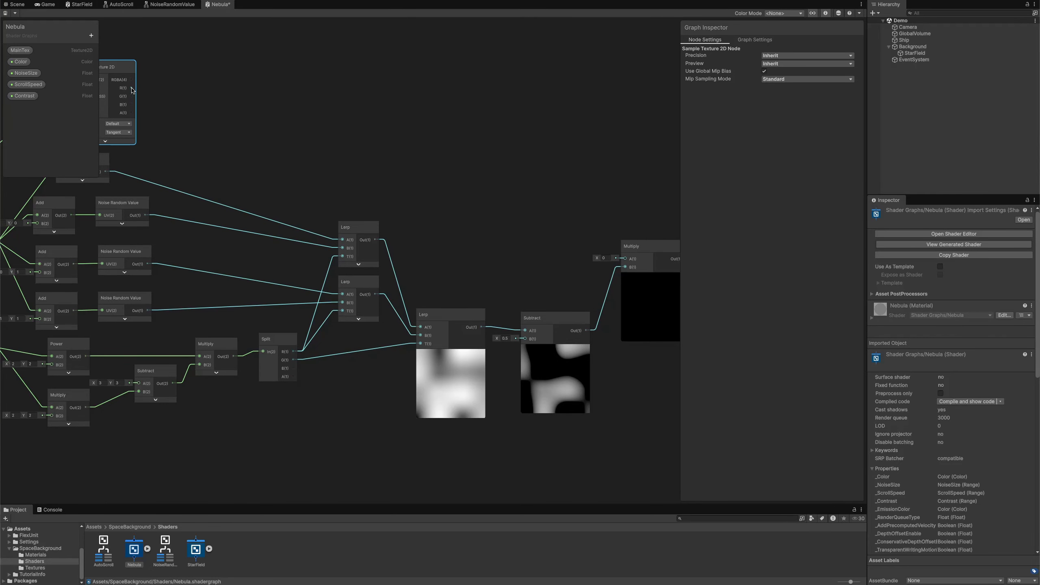
pyautogui.moveTo(132, 90); pyautogui.dragTo(622, 259)
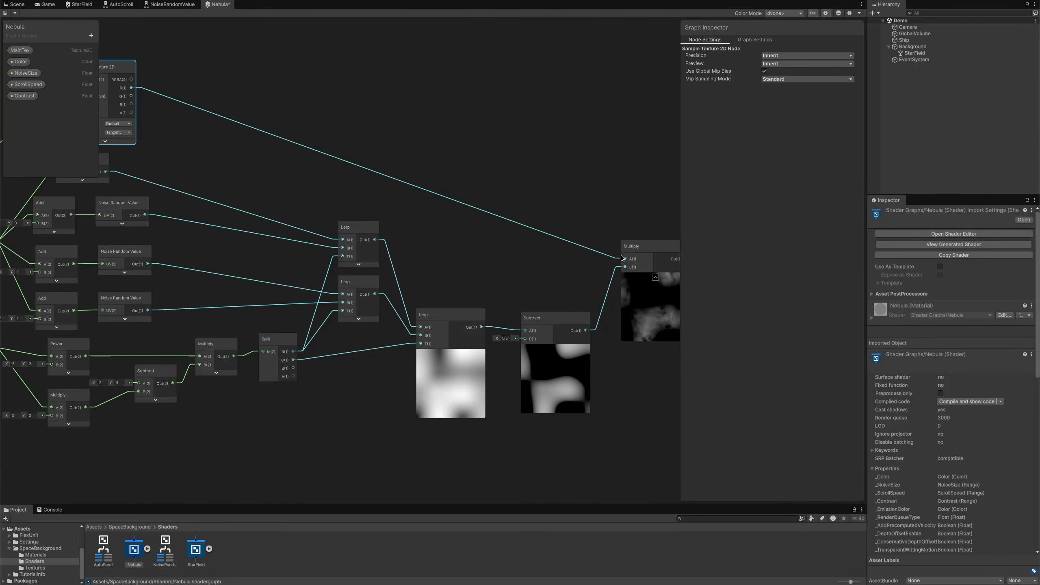
# Step: Move the Vertex and Fragment blocks farther from the final Multiply node to make room for more nodes
pyautogui.scroll(-1, 516, 252)
pyautogui.moveTo(515, 252); pyautogui.dragTo(168, 197, button='middle')
pyautogui.scroll(3, 332, 272)
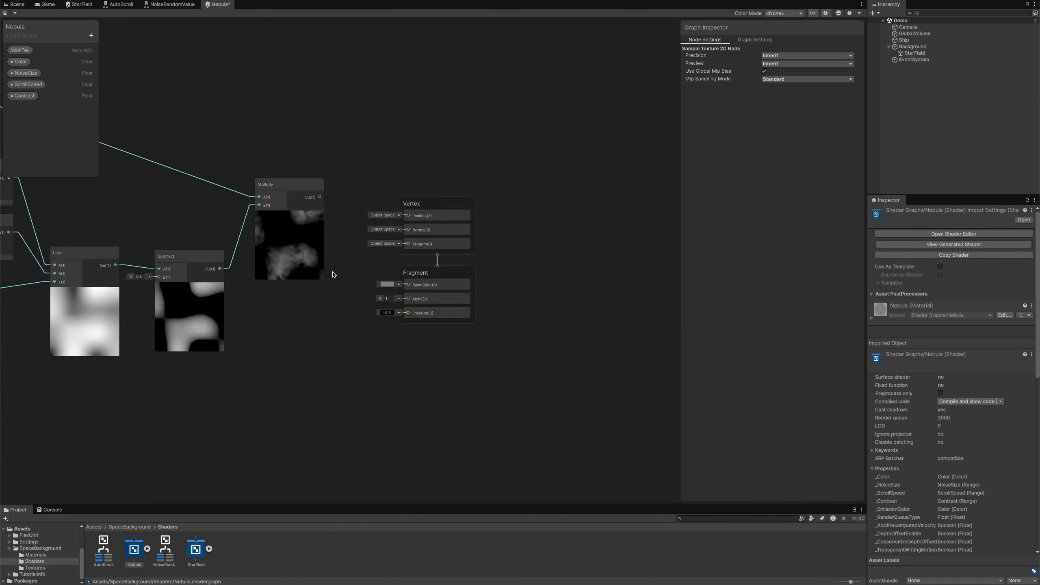
pyautogui.scroll(-2, 530, 410)
pyautogui.click(456, 257)
pyautogui.moveTo(456, 257); pyautogui.dragTo(677, 255)
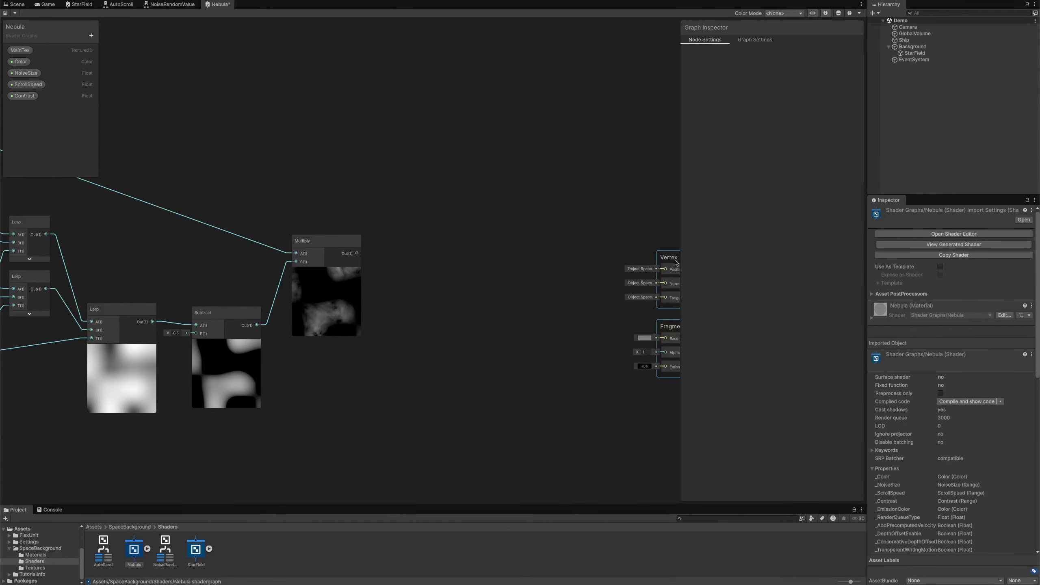
# Step: Add an Add node with the final Multiply output in A and B set to 0.5, and collapse its preview
pyautogui.press('space')
pyautogui.write('add')
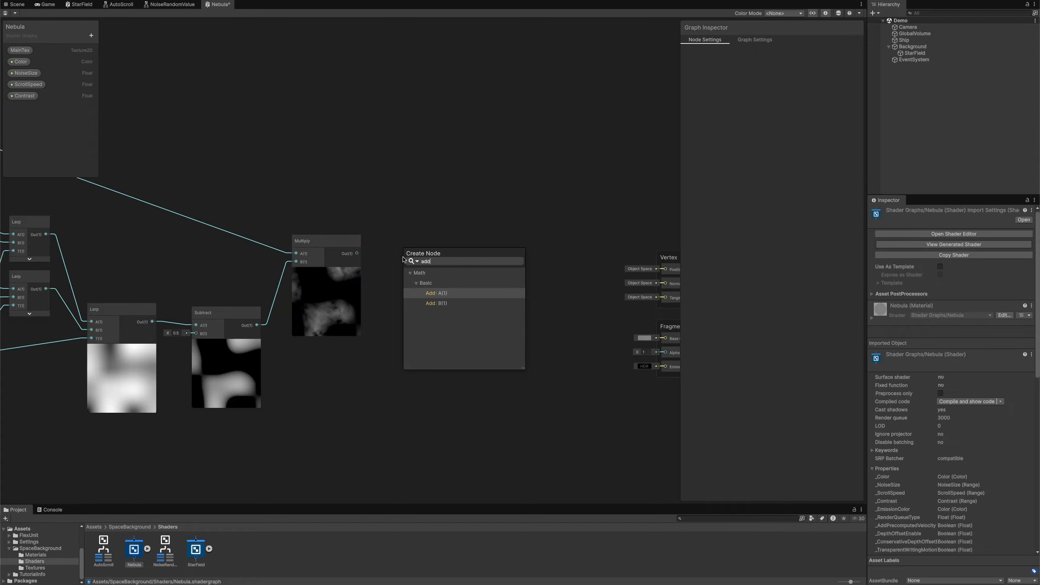
pyautogui.press('Return')
pyautogui.click(389, 275)
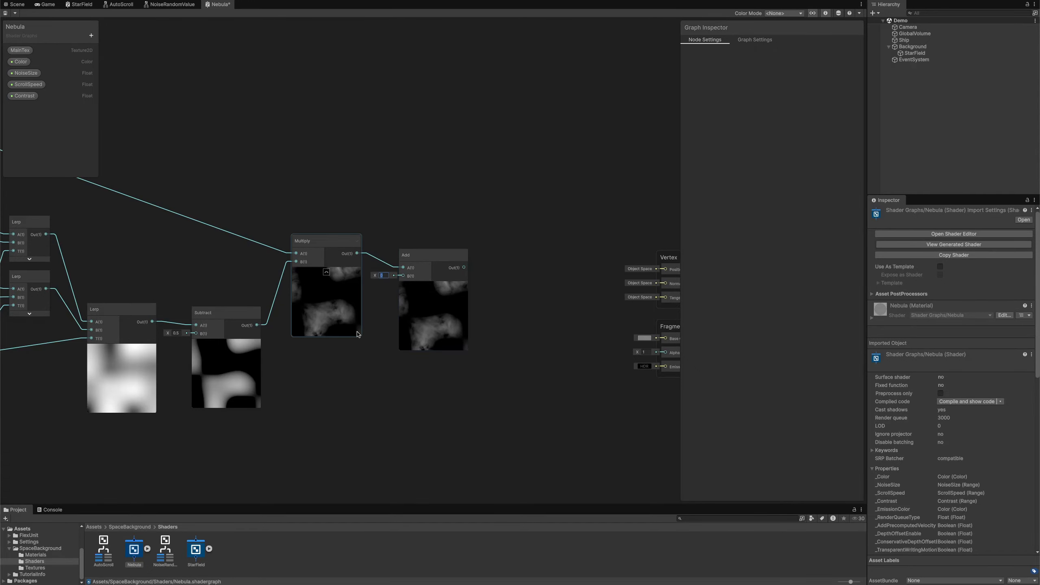
pyautogui.write('.5')
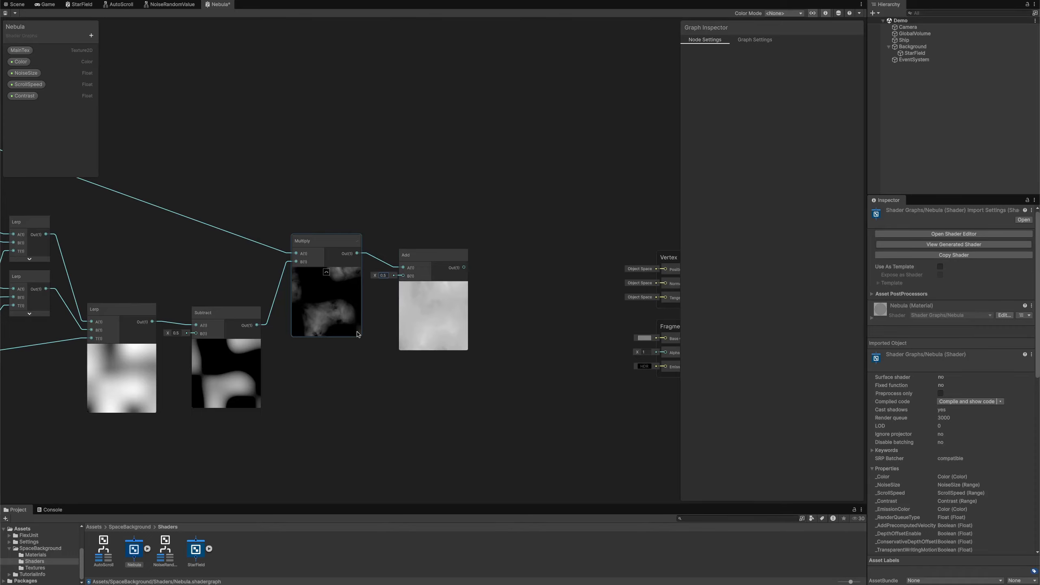
pyautogui.click(434, 286)
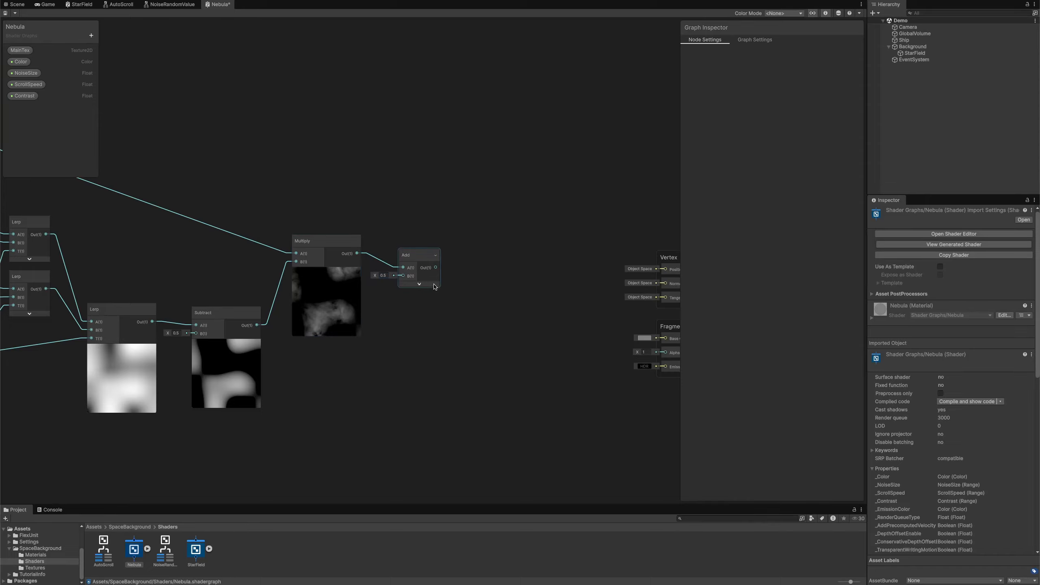
# Step: Add a Saturate node fed by the 0.5 Add node's output and collapse its preview
pyautogui.moveTo(436, 267); pyautogui.dragTo(463, 269)
pyautogui.write('saturate')
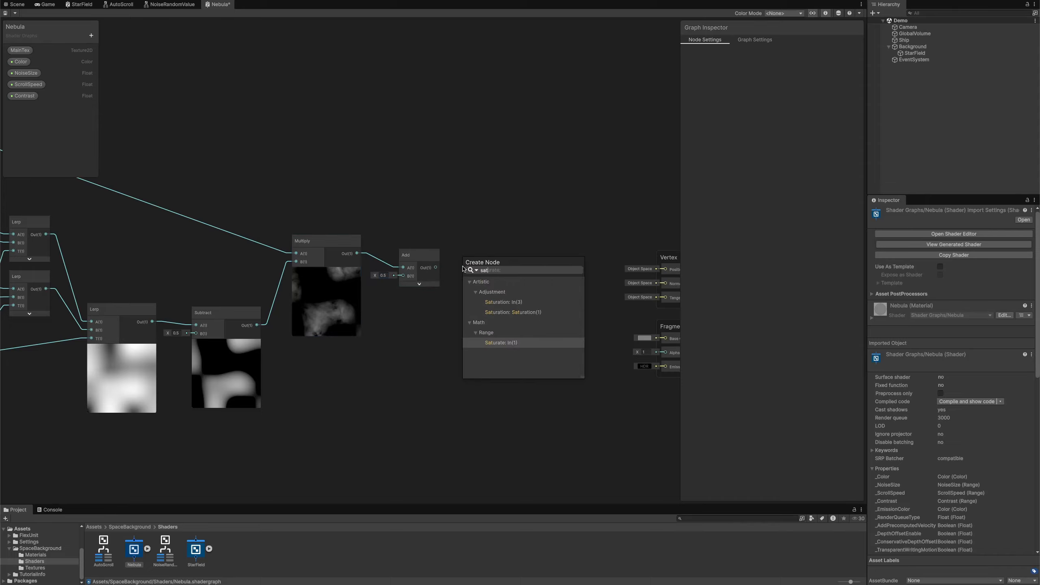
pyautogui.press('Return')
pyautogui.click(492, 286)
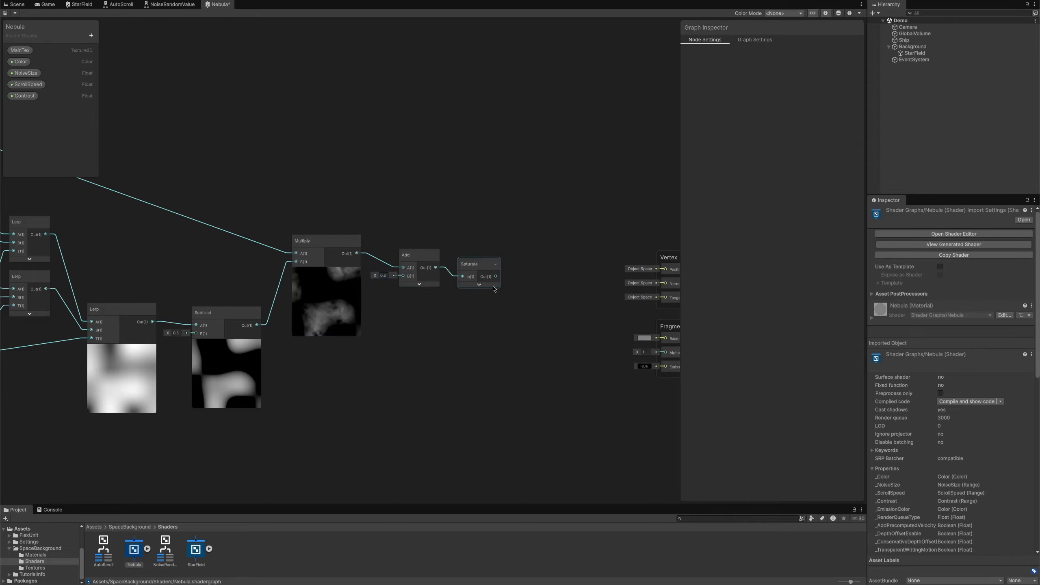
# Step: Check the Color property's default HDR color and place the property just above the Saturate node
pyautogui.click(20, 62)
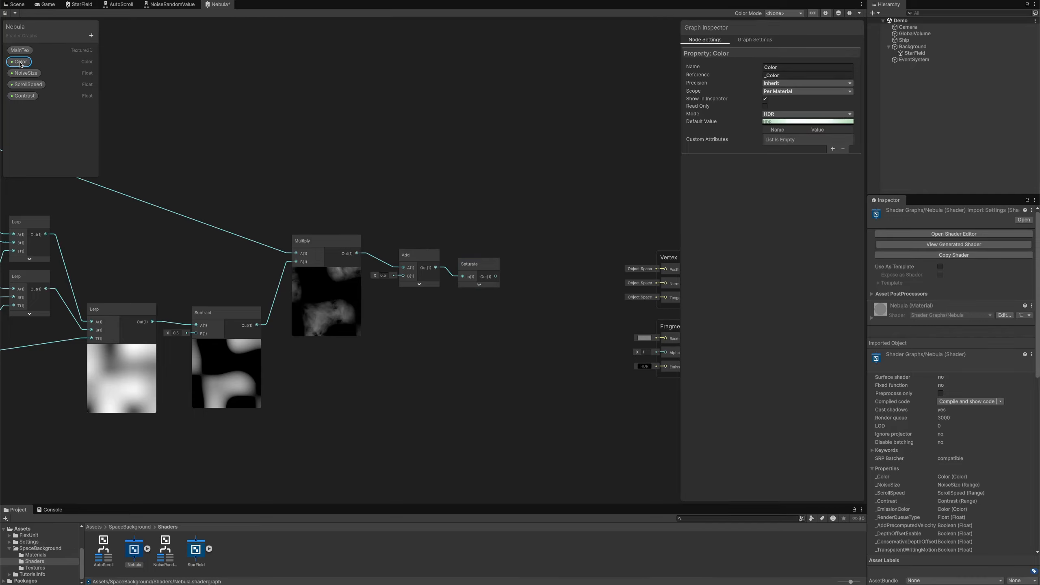
pyautogui.click(806, 121)
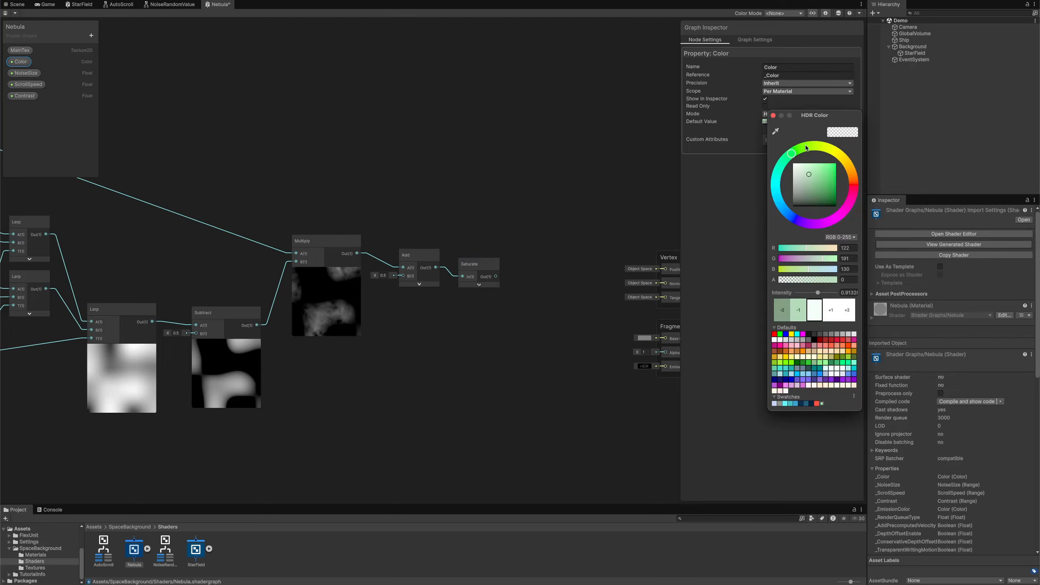
pyautogui.click(773, 115)
pyautogui.moveTo(20, 61); pyautogui.dragTo(474, 242)
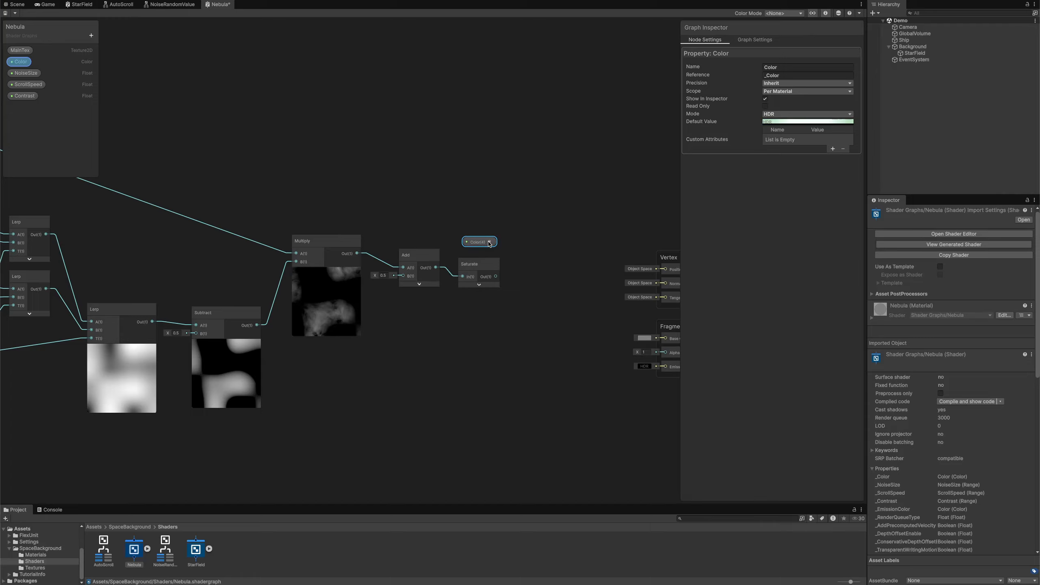
# Step: Add a Multiply node with Color in A and the Saturate output in B, and collapse its preview
pyautogui.press('space')
pyautogui.write('mul')
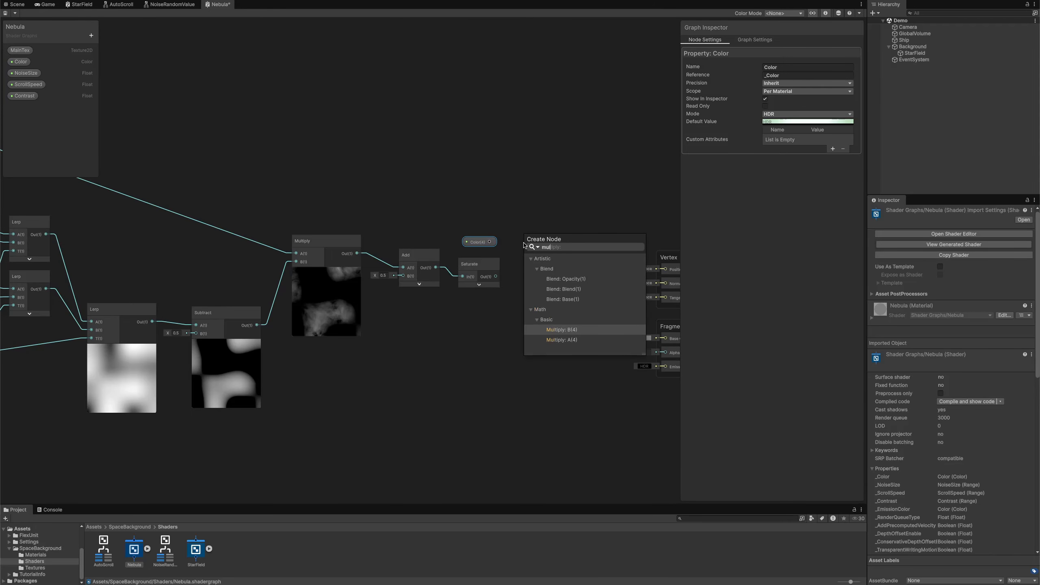
pyautogui.press('Down')
pyautogui.press('Return')
pyautogui.moveTo(496, 277); pyautogui.dragTo(518, 266)
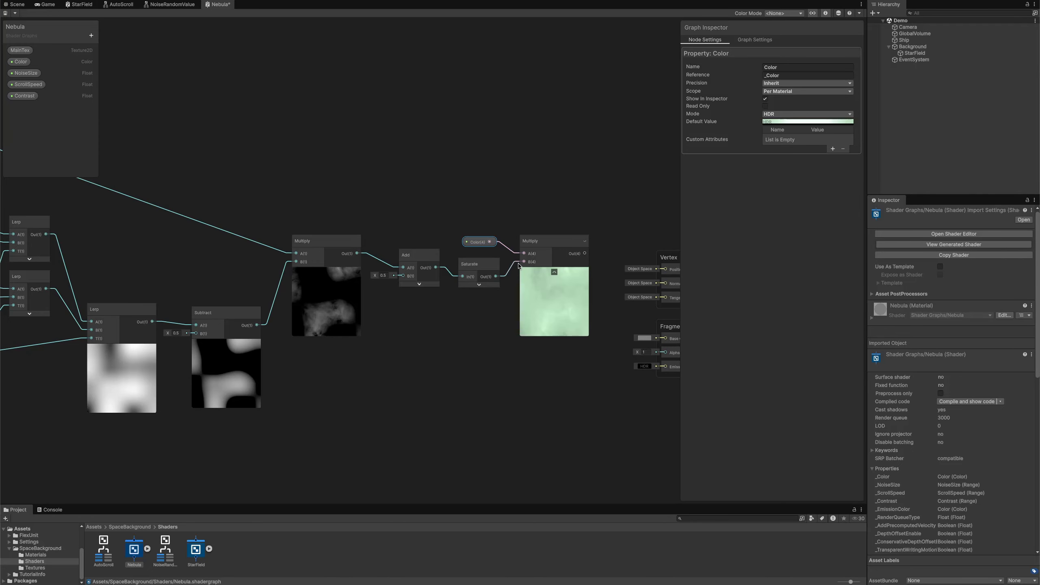
pyautogui.click(554, 272)
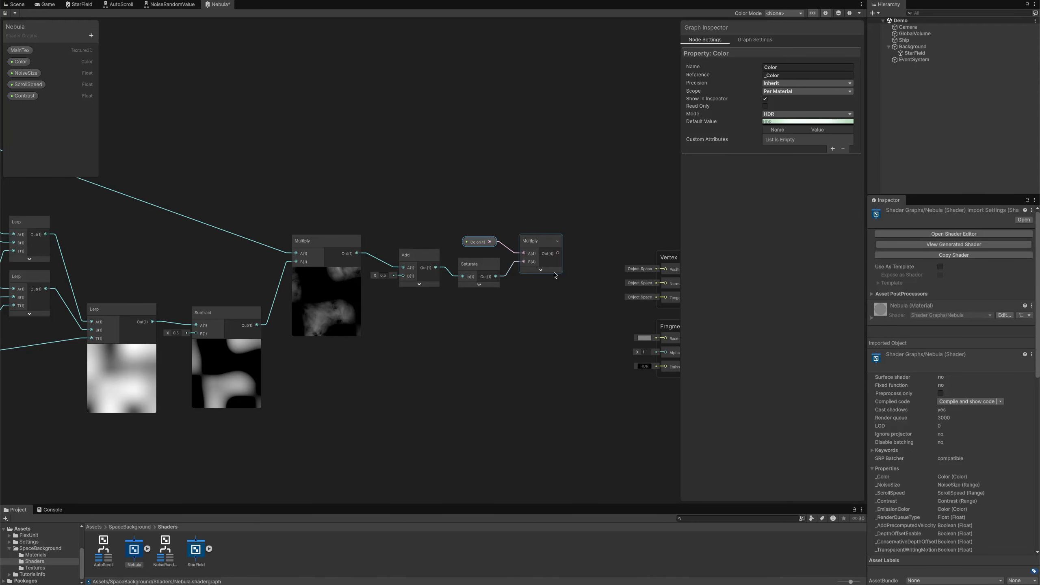
# Step: Add a Power node with the color Multiply output in A and the Contrast property in B, after shifting the Vertex and Fragment blocks
pyautogui.moveTo(557, 279); pyautogui.dragTo(384, 244, button='middle')
pyautogui.moveTo(505, 223); pyautogui.dragTo(522, 119)
pyautogui.moveTo(384, 218); pyautogui.dragTo(418, 224)
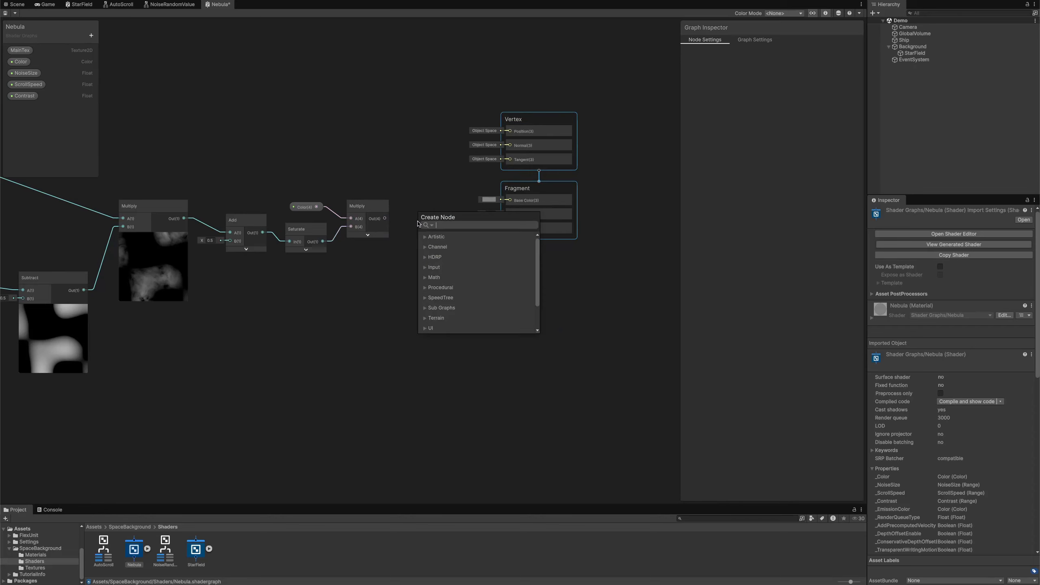
pyautogui.write('power')
pyautogui.press('Return')
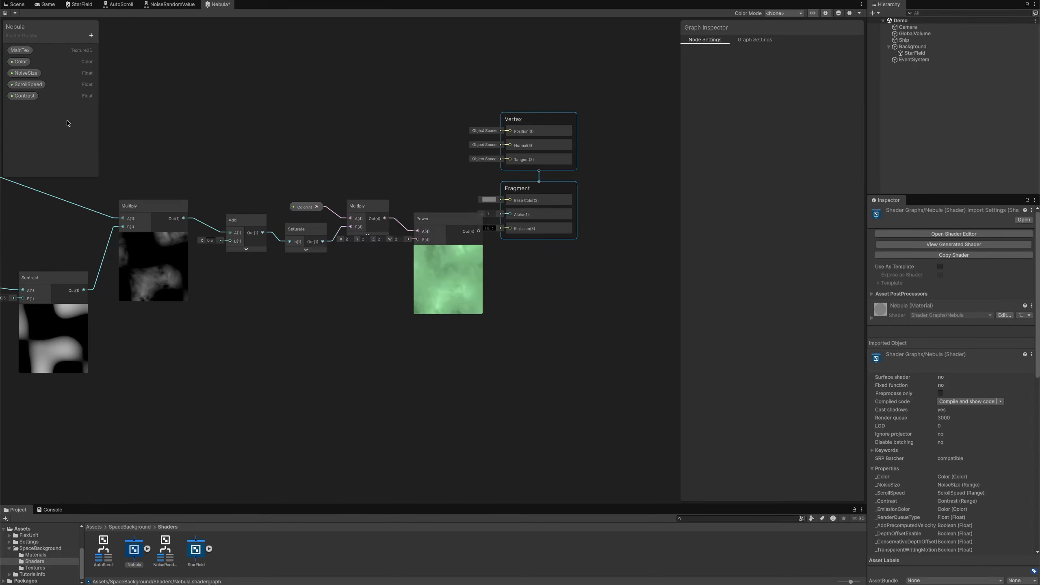
pyautogui.click(33, 98)
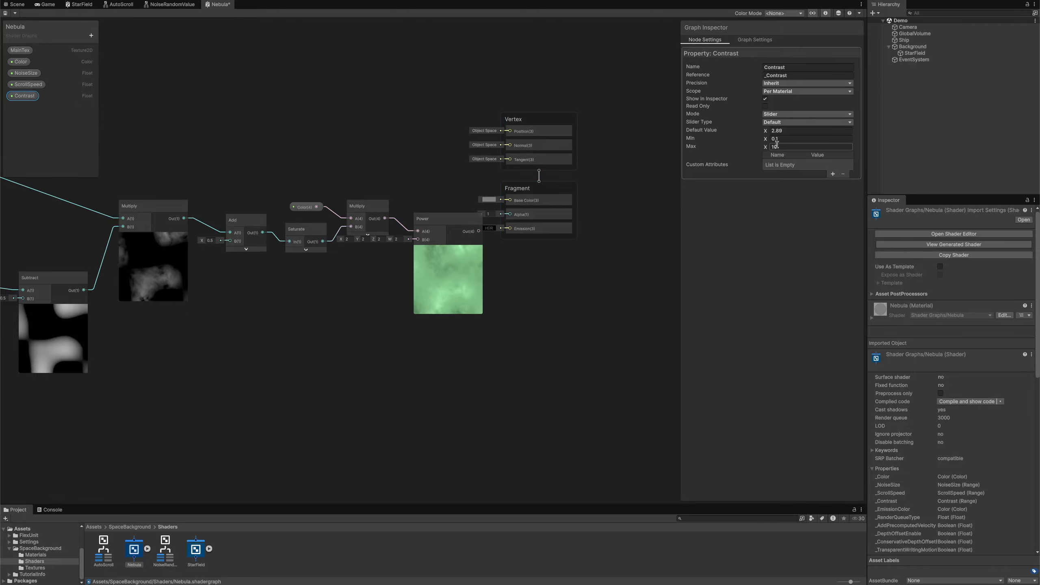
pyautogui.moveTo(26, 98); pyautogui.dragTo(418, 240)
pyautogui.moveTo(375, 265); pyautogui.dragTo(373, 258)
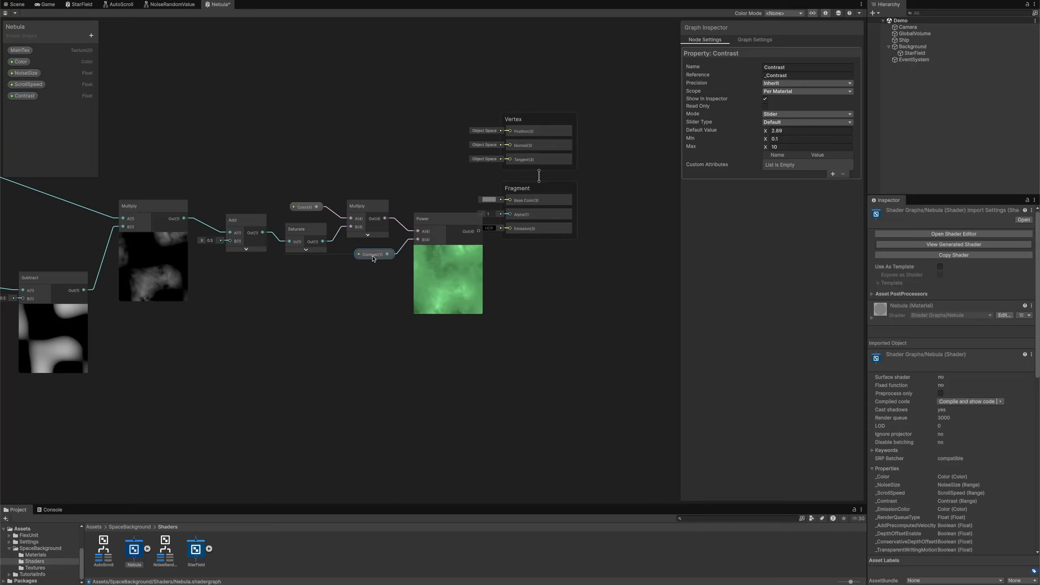
# Step: Connect the Power output to the Fragment's Base Color and Alpha inputs, and save the Nebula graph
pyautogui.click(526, 123)
pyautogui.moveTo(526, 123); pyautogui.dragTo(565, 151)
pyautogui.moveTo(478, 231); pyautogui.dragTo(544, 241)
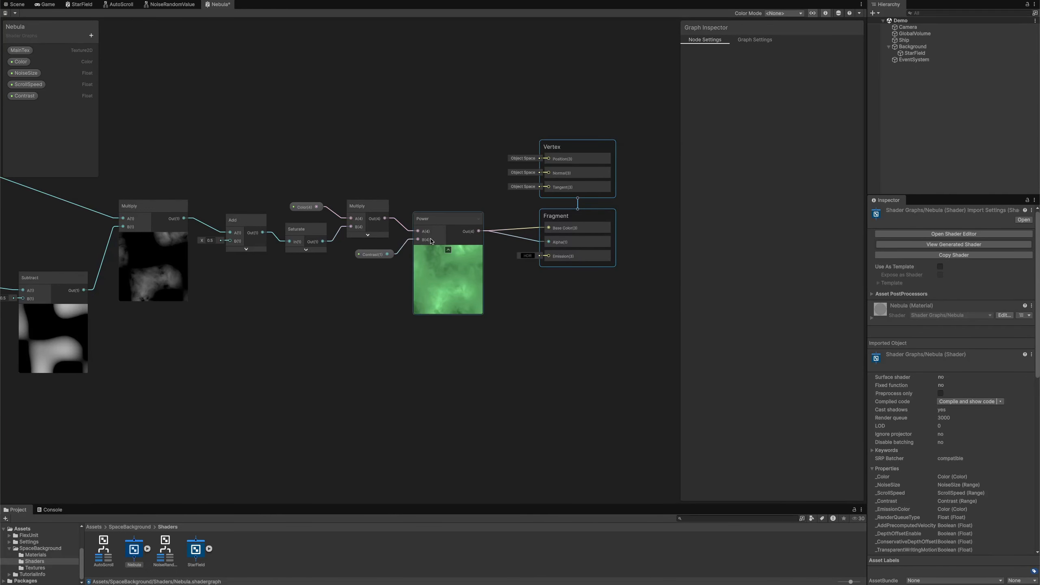
pyautogui.click(5, 13)
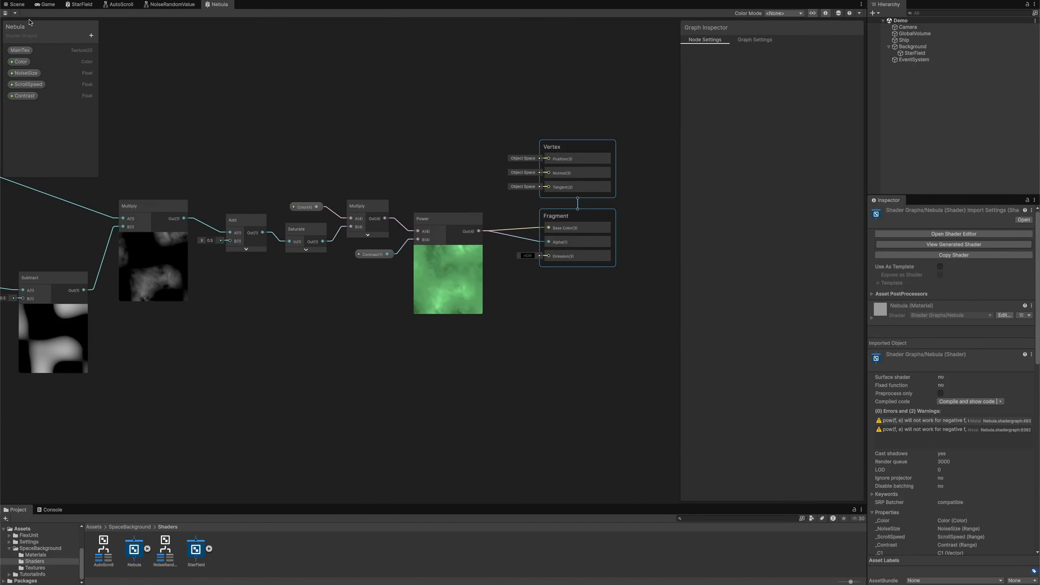
# Step: Create a material named Nebula1 from the Nebula shader graph and move it into the Materials folder
pyautogui.click(48, 4)
pyautogui.click(134, 549)
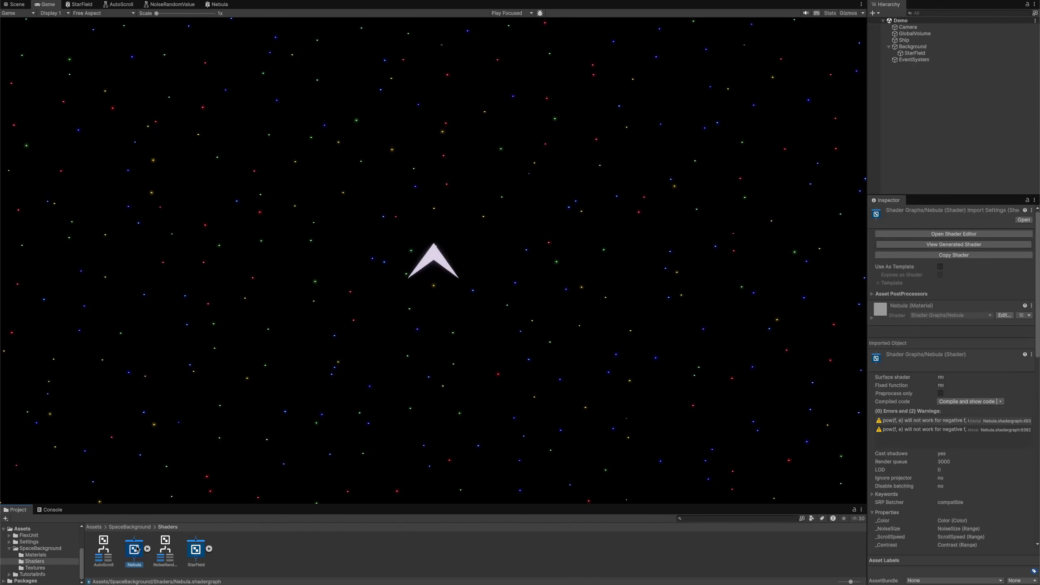
pyautogui.rightClick(135, 549)
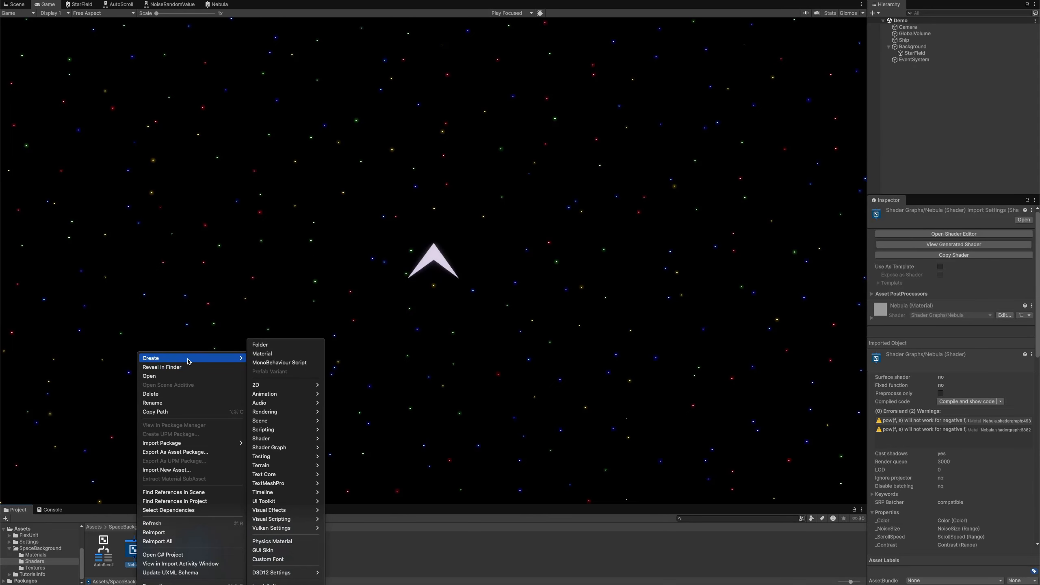
pyautogui.moveTo(193, 360)
pyautogui.click(258, 353)
pyautogui.write('Nebula')
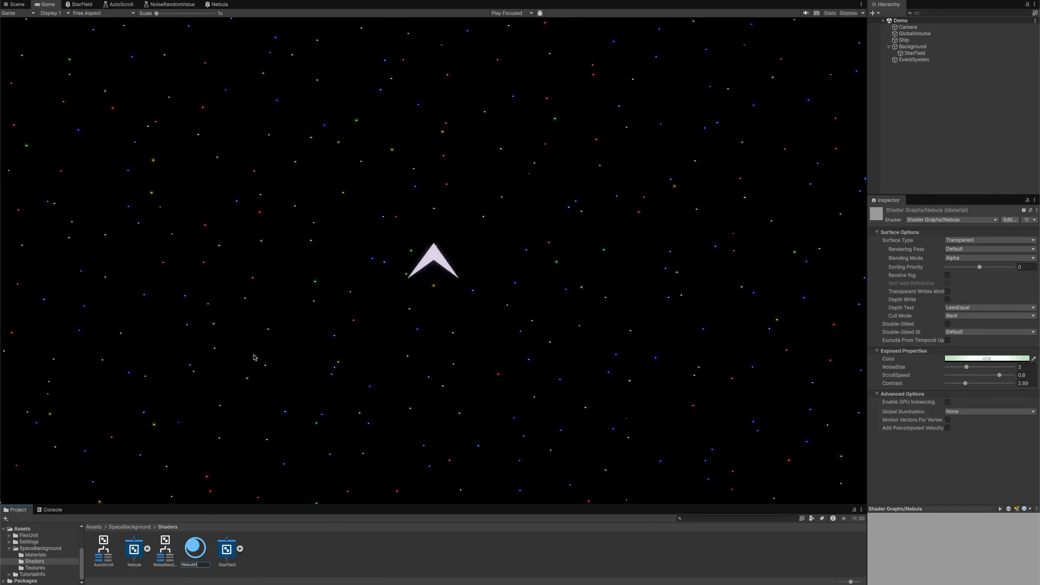
pyautogui.press('Return')
pyautogui.moveTo(165, 548); pyautogui.dragTo(41, 557)
pyautogui.click(42, 557)
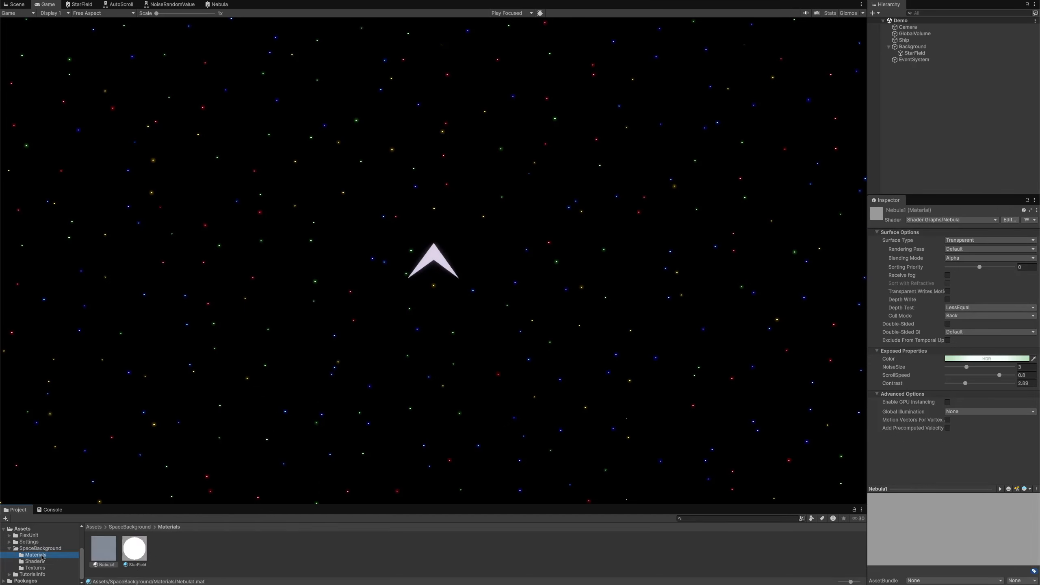
# Step: Duplicate the StarField object under Background and rename the copy Nebula1
pyautogui.click(913, 52)
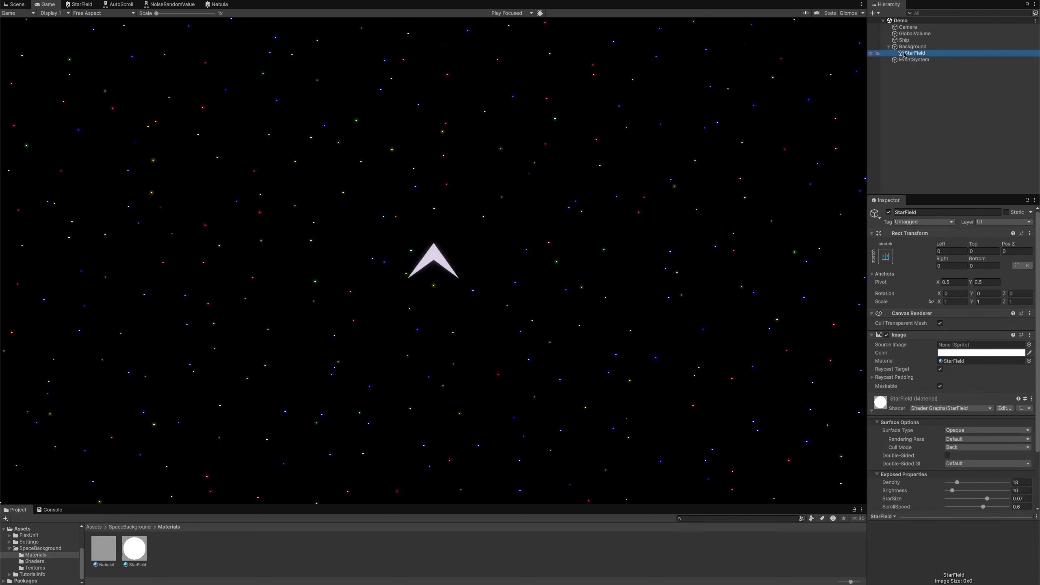
pyautogui.hotkey('ctrl', 'd')
pyautogui.press('F2')
pyautogui.write('Nebula1')
pyautogui.press('Return')
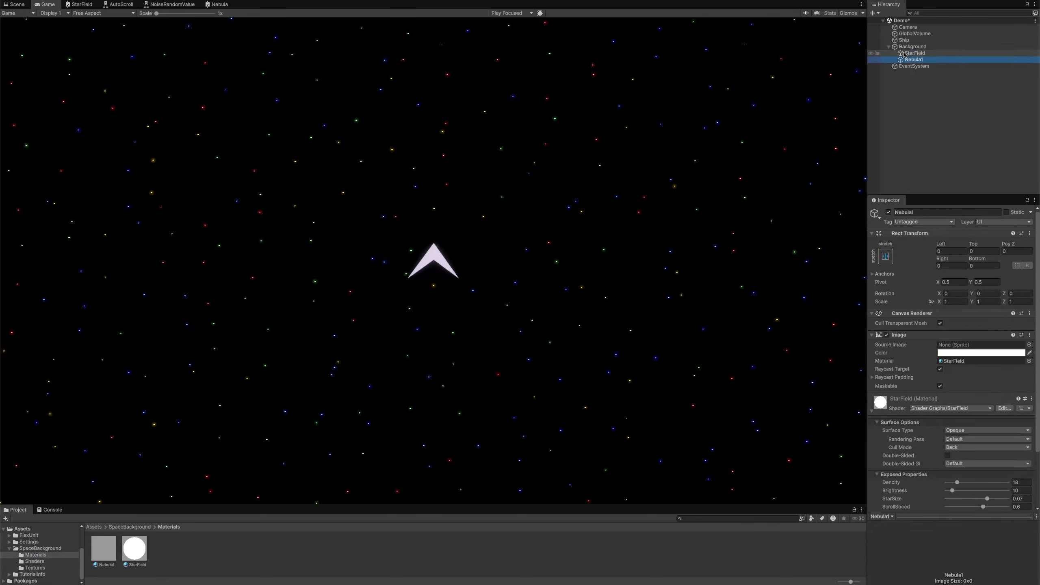
# Step: Give the Nebula1 object's Image the Noise2 texture as source image and the Nebula1 material
pyautogui.click(35, 568)
pyautogui.moveTo(138, 554); pyautogui.dragTo(950, 346)
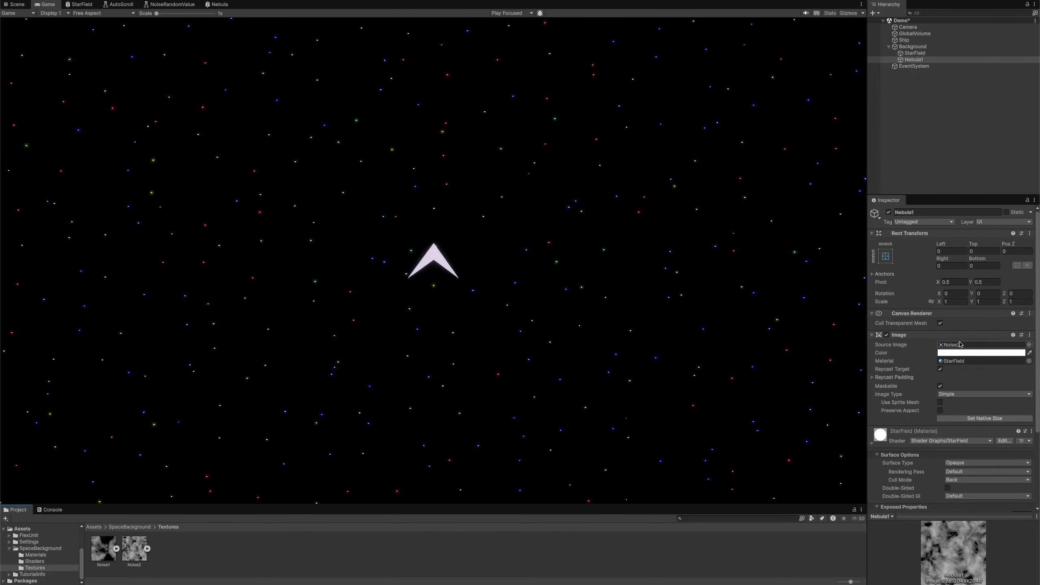
pyautogui.scroll(-3, 918, 344)
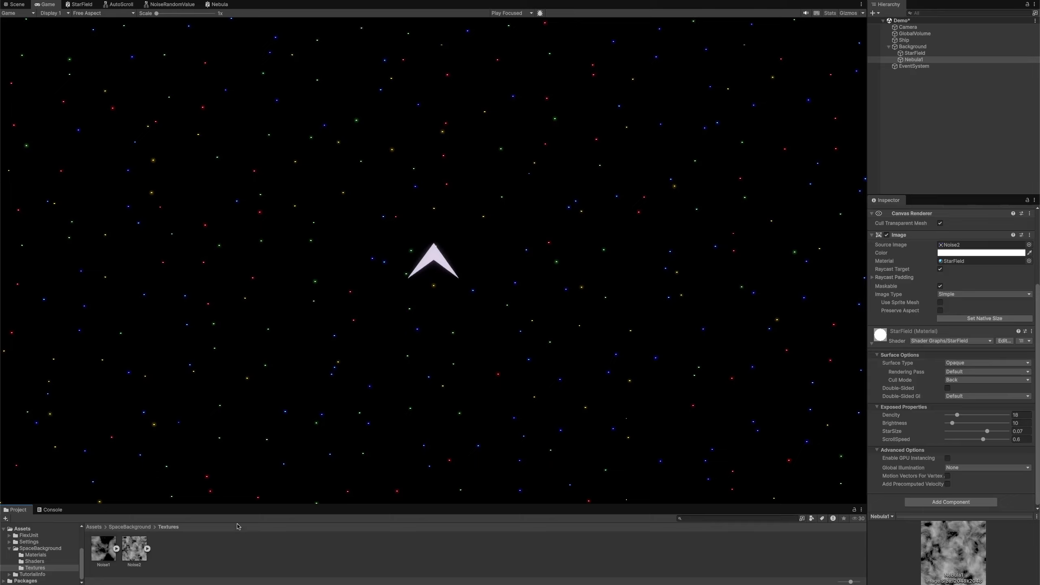
pyautogui.click(34, 555)
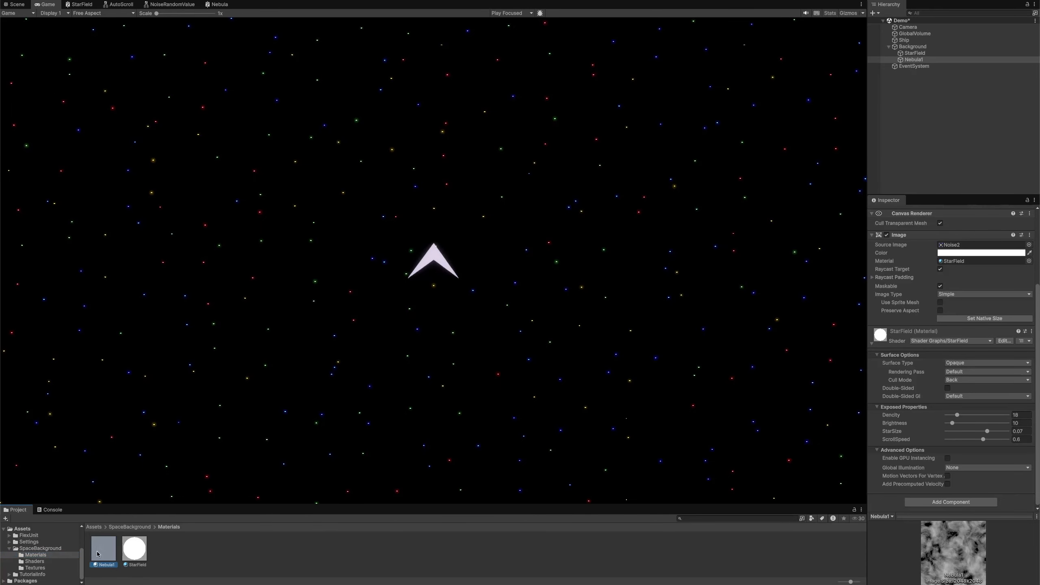
pyautogui.moveTo(692, 380); pyautogui.dragTo(947, 263)
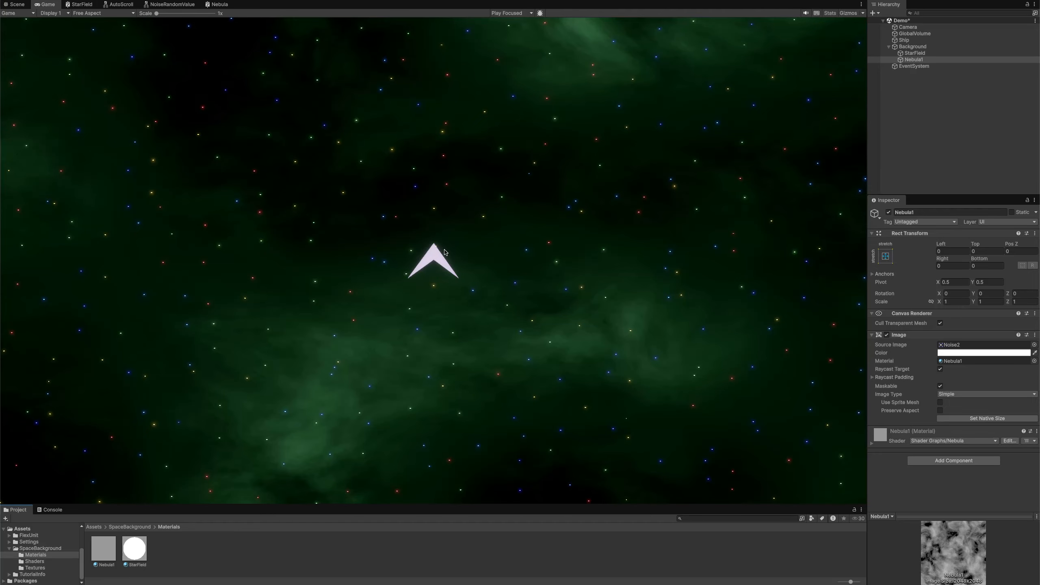
# Step: Run the scene, steer the ship around to check the scrolling nebula, and stop play mode
pyautogui.hotkey('ctrl', 'p')
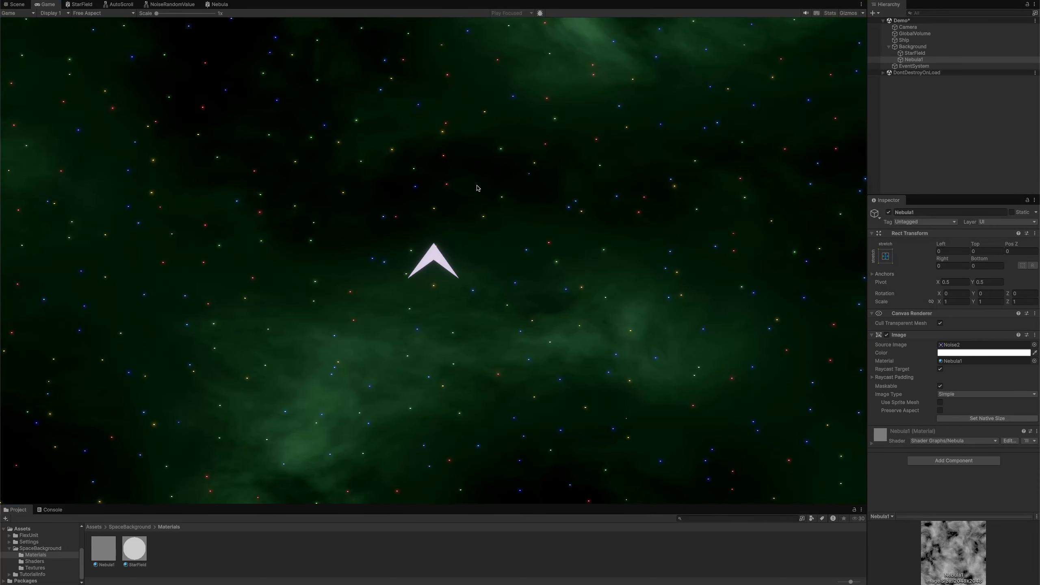
pyautogui.press('w')
pyautogui.press('d')
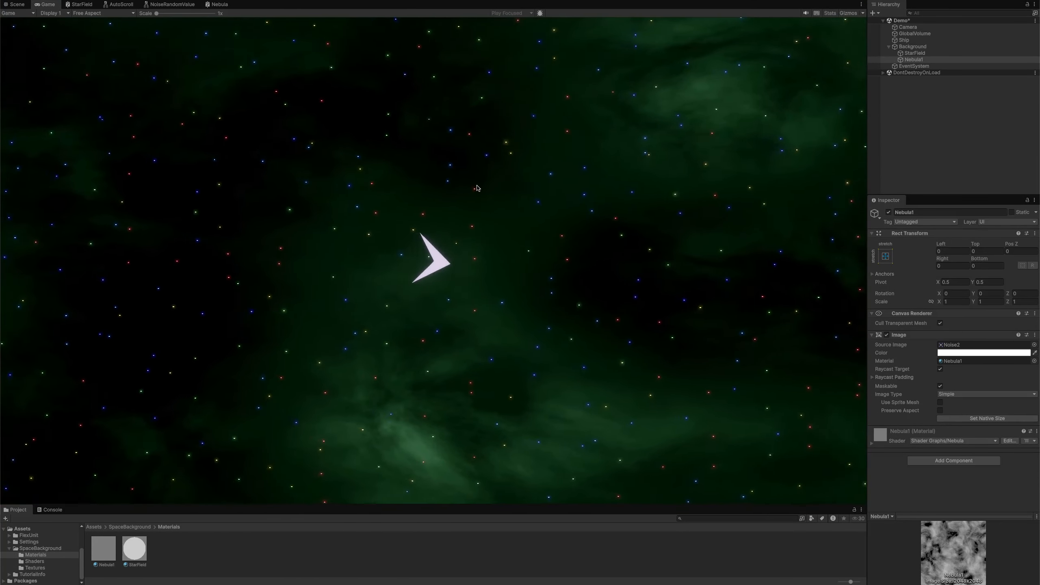
pyautogui.press('a')
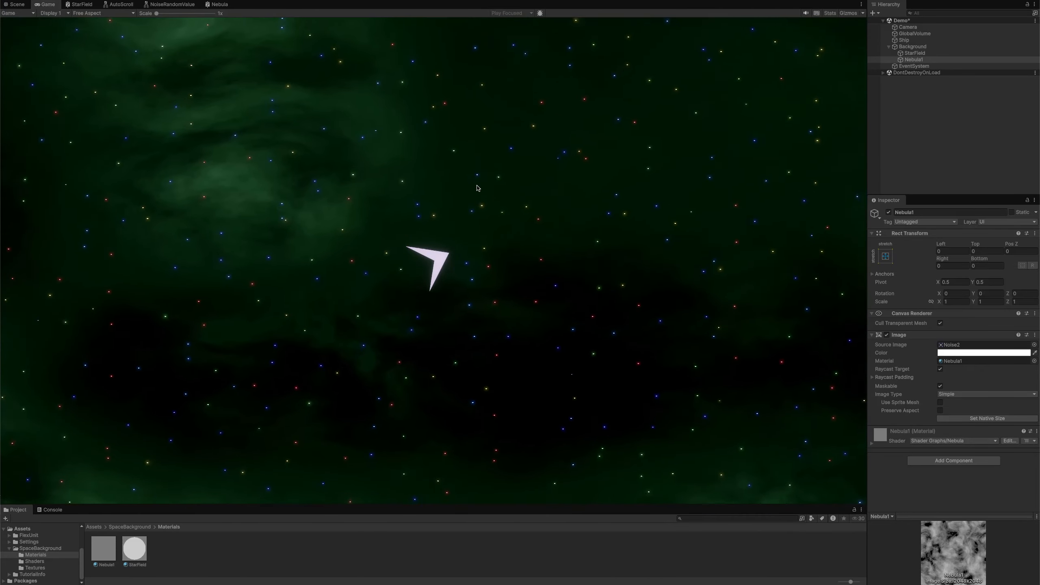
pyautogui.press('d')
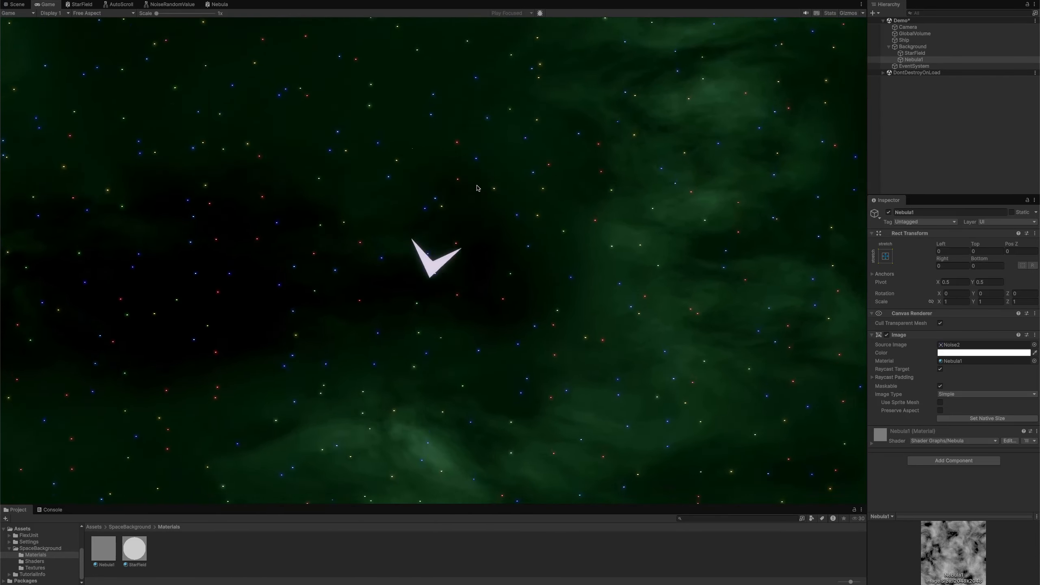
pyautogui.press('a')
pyautogui.click(533, 1)
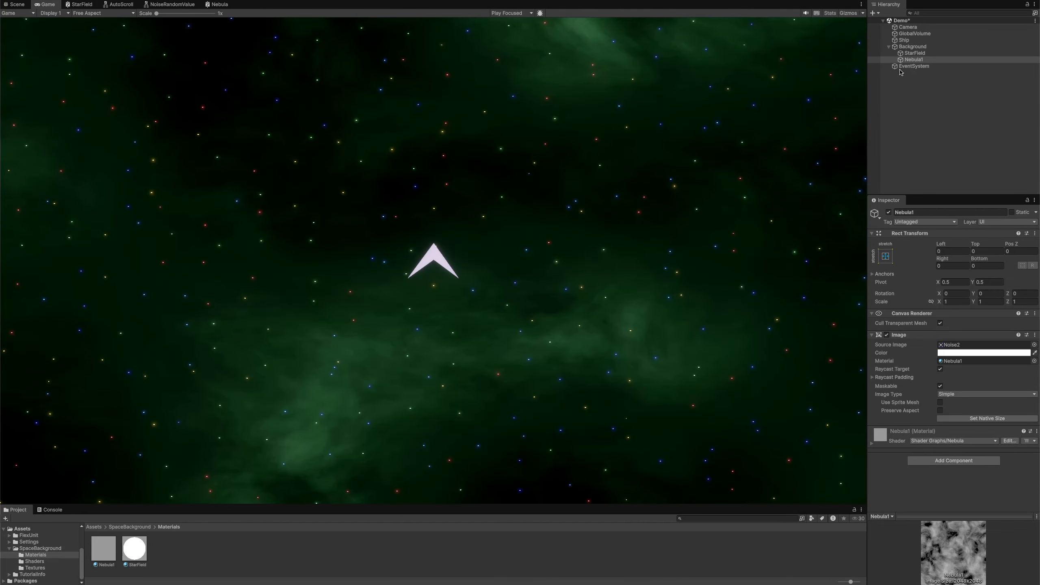
# Step: Duplicate the Nebula1 object under Background and rename the copy Nebula2
pyautogui.click(915, 53)
pyautogui.click(915, 60)
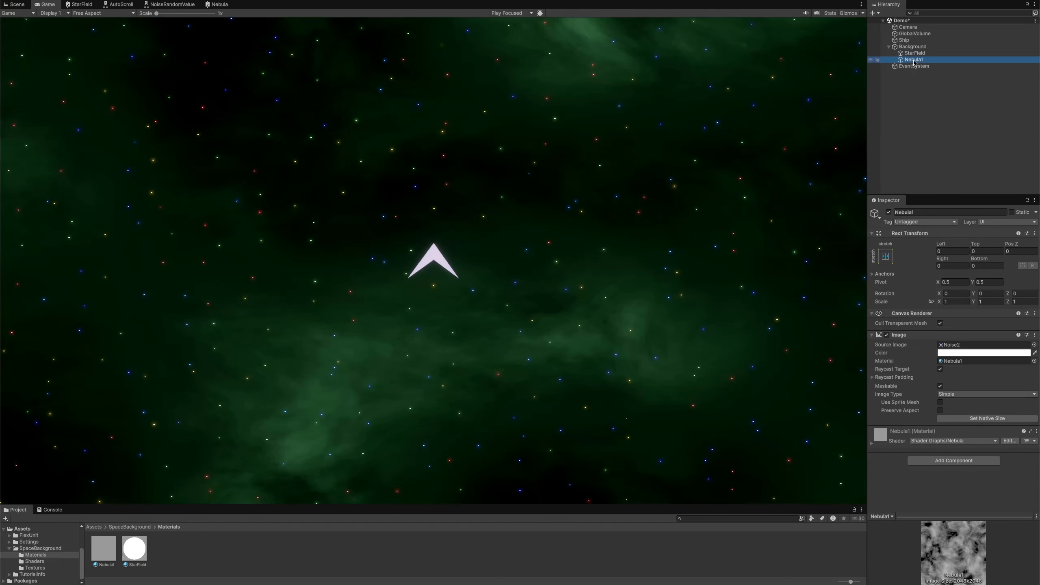
pyautogui.hotkey('ctrl', 'd')
pyautogui.press('F2')
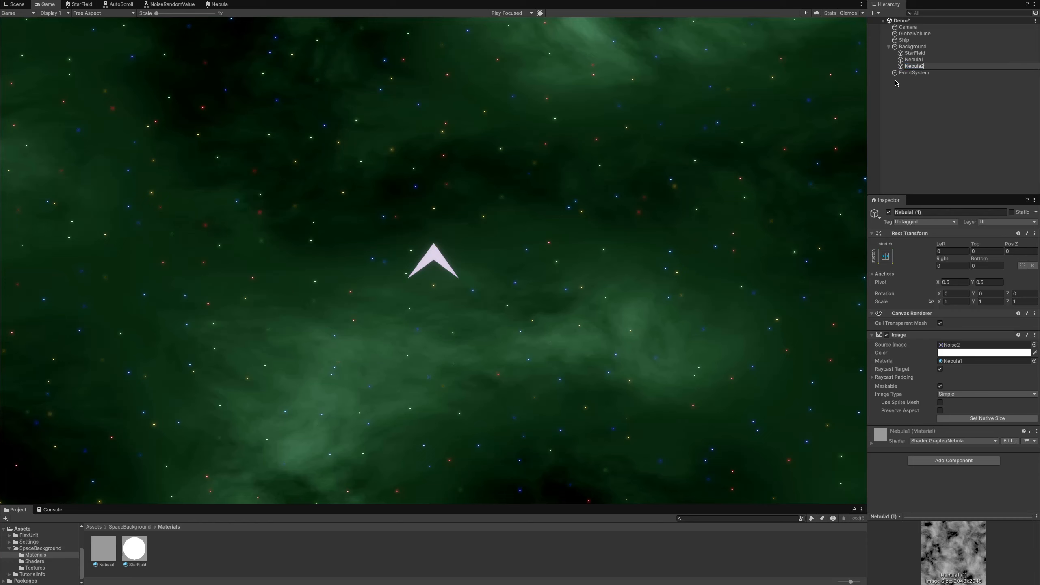
pyautogui.press('Return')
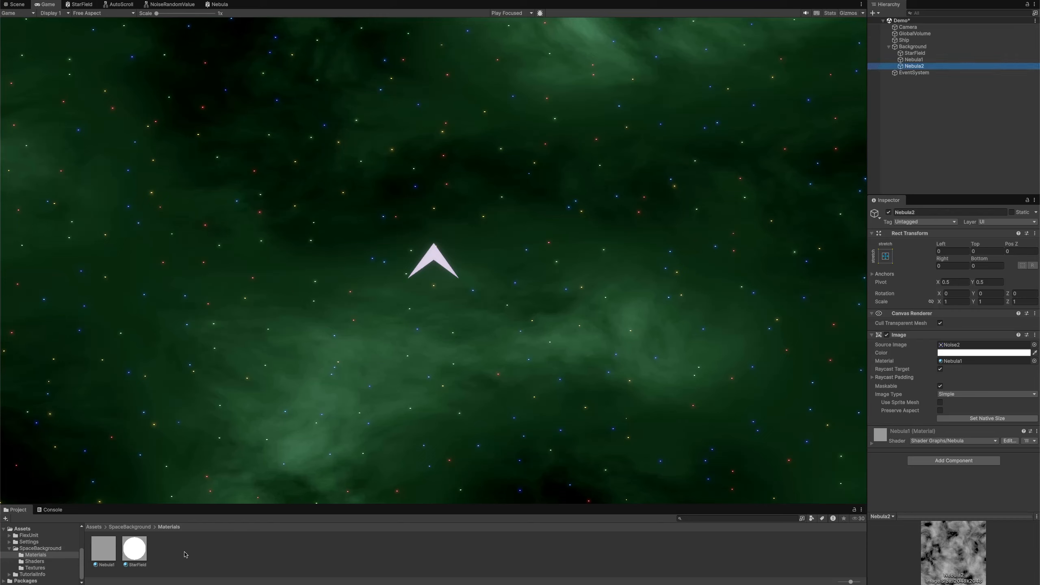
# Step: Duplicate the Nebula1 material as Nebula2, paste the copied material properties into it, and check its HDR color
pyautogui.click(103, 551)
pyautogui.hotkey('ctrl', 'd')
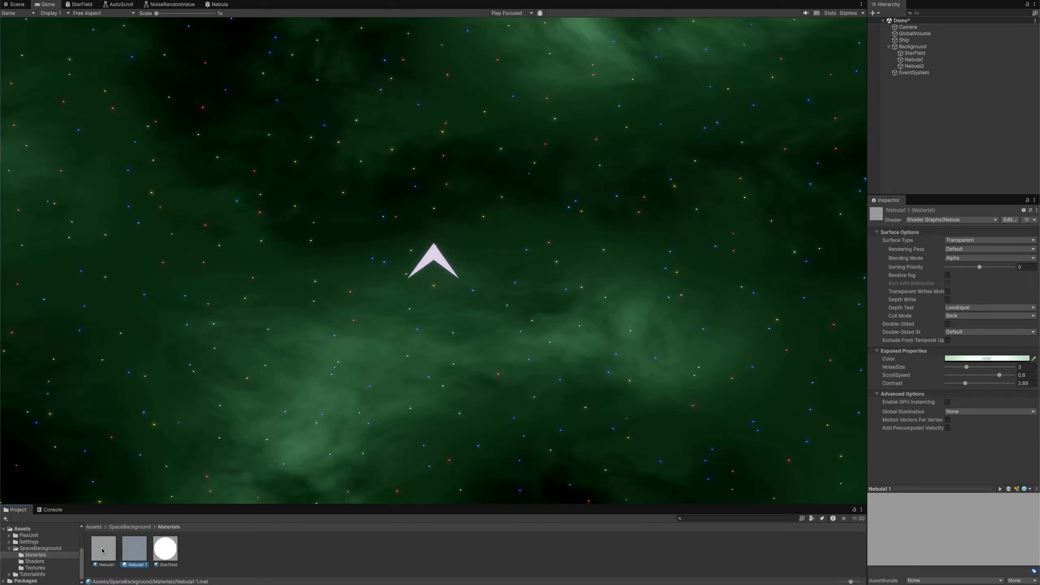
pyautogui.press('Return')
pyautogui.click(1037, 210)
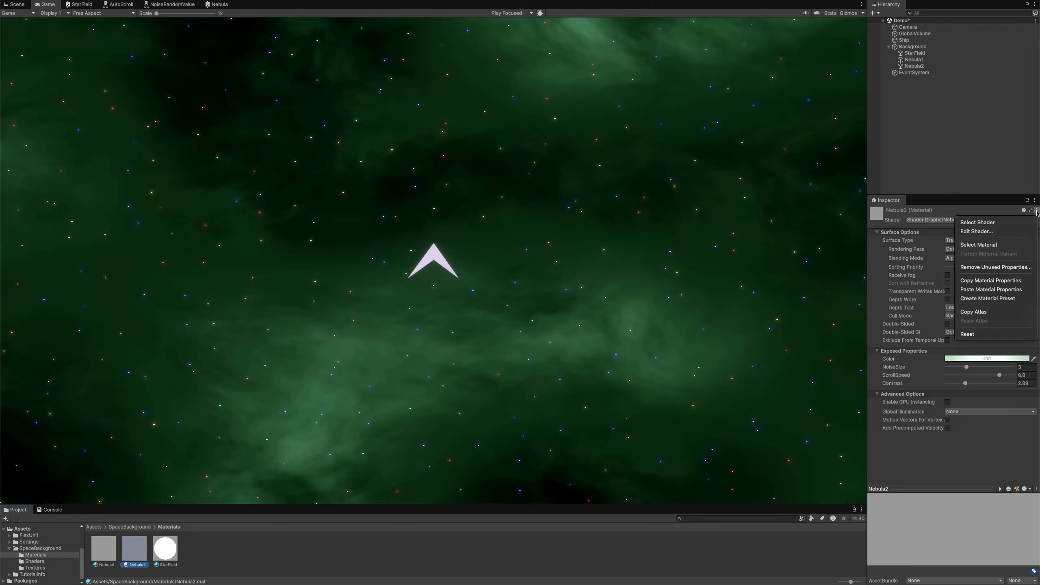
pyautogui.click(1019, 290)
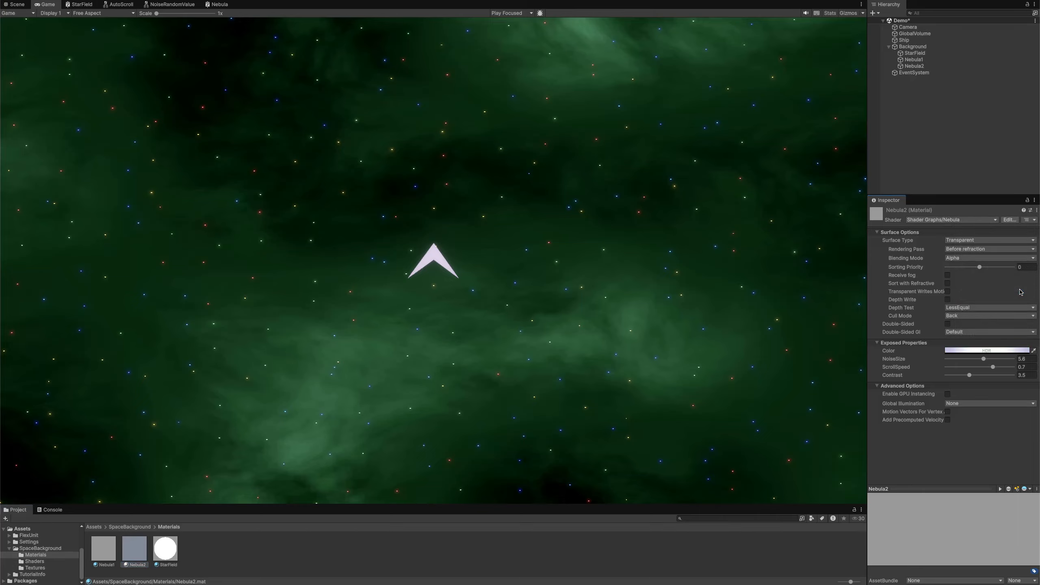
pyautogui.click(982, 351)
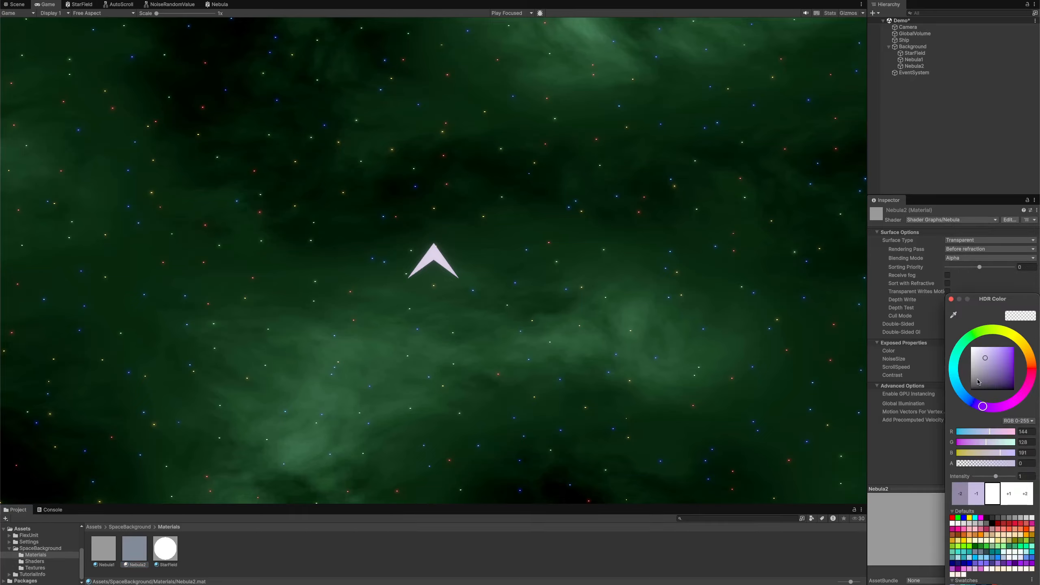
pyautogui.click(951, 299)
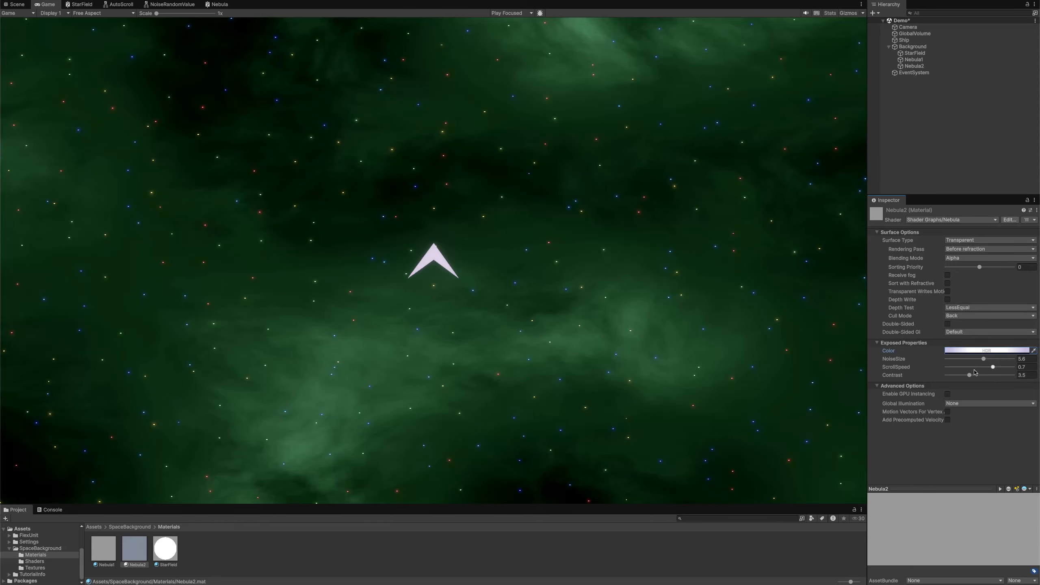
# Step: Assign the Nebula2 material to the Nebula2 object's Image and set its source image to Noise1
pyautogui.click(919, 66)
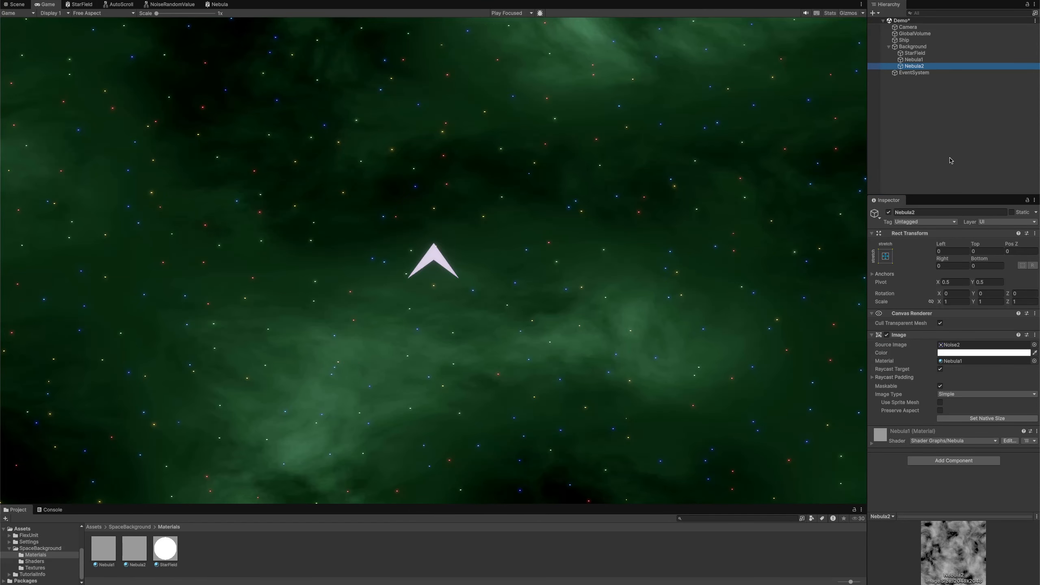
pyautogui.moveTo(144, 545); pyautogui.dragTo(949, 364)
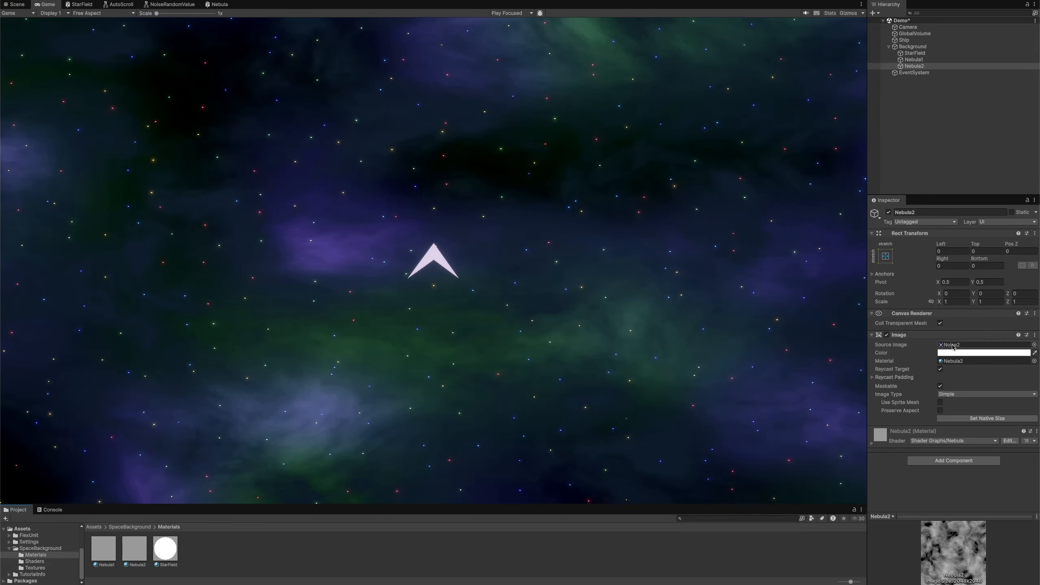
pyautogui.click(954, 344)
pyautogui.moveTo(104, 553); pyautogui.dragTo(952, 345)
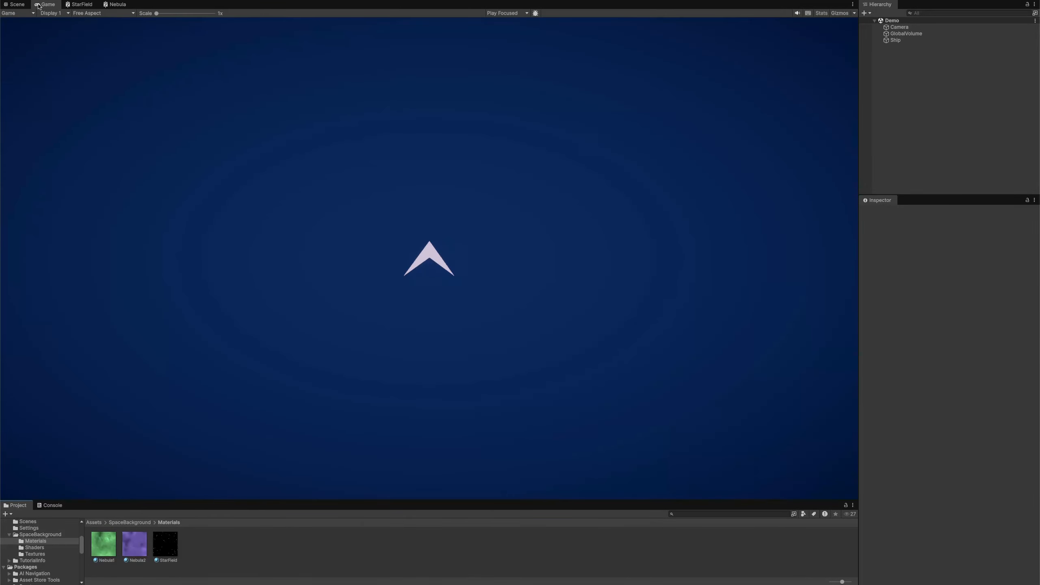
# Step: Review the fullscreen versions of the StarField and Nebula graphs, the MainTex property settings, and the three background materials
pyautogui.click(69, 5)
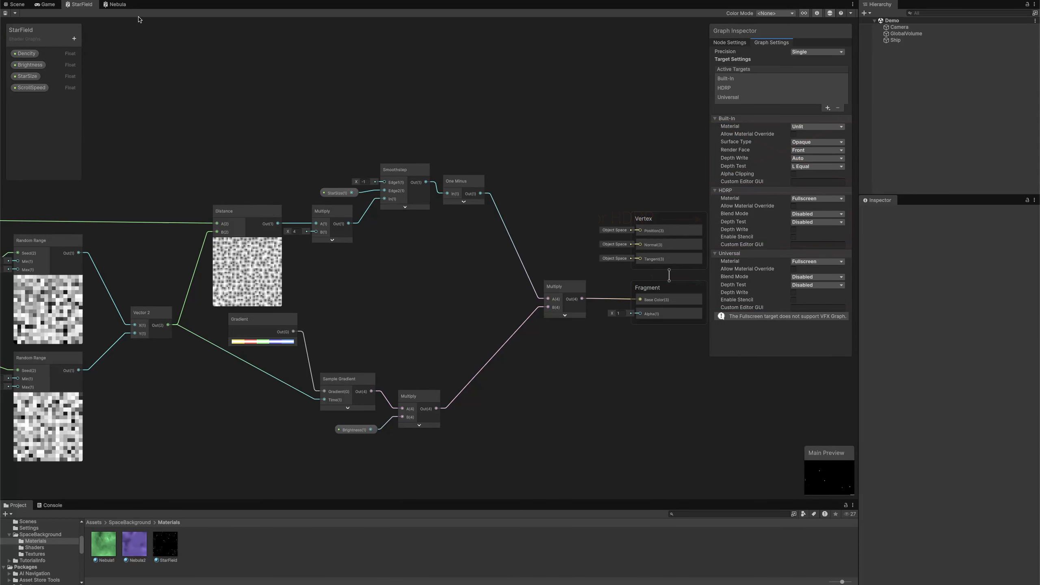
pyautogui.click(115, 5)
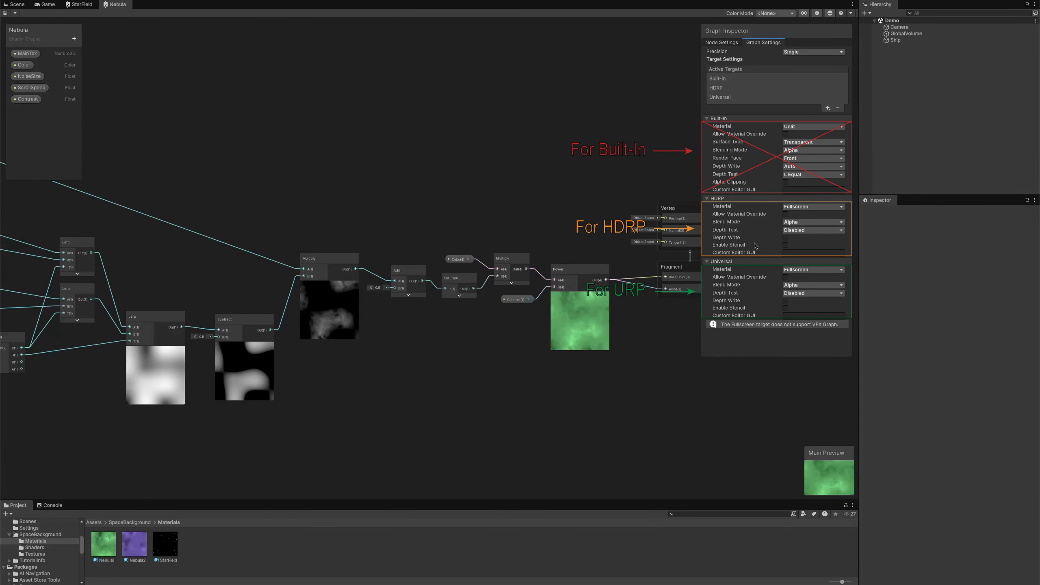
pyautogui.click(27, 53)
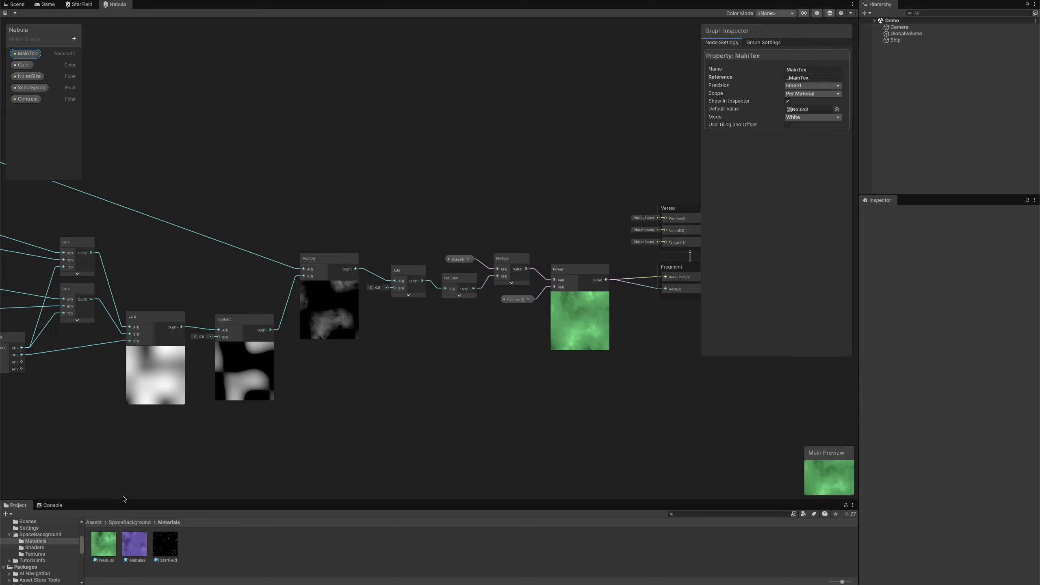
pyautogui.click(106, 542)
pyautogui.click(133, 543)
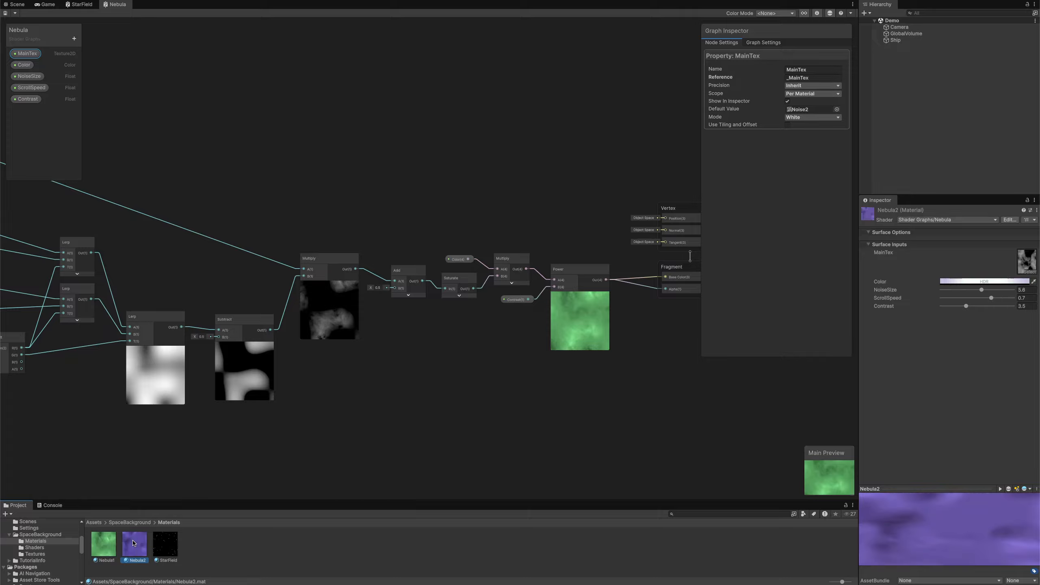
pyautogui.click(165, 544)
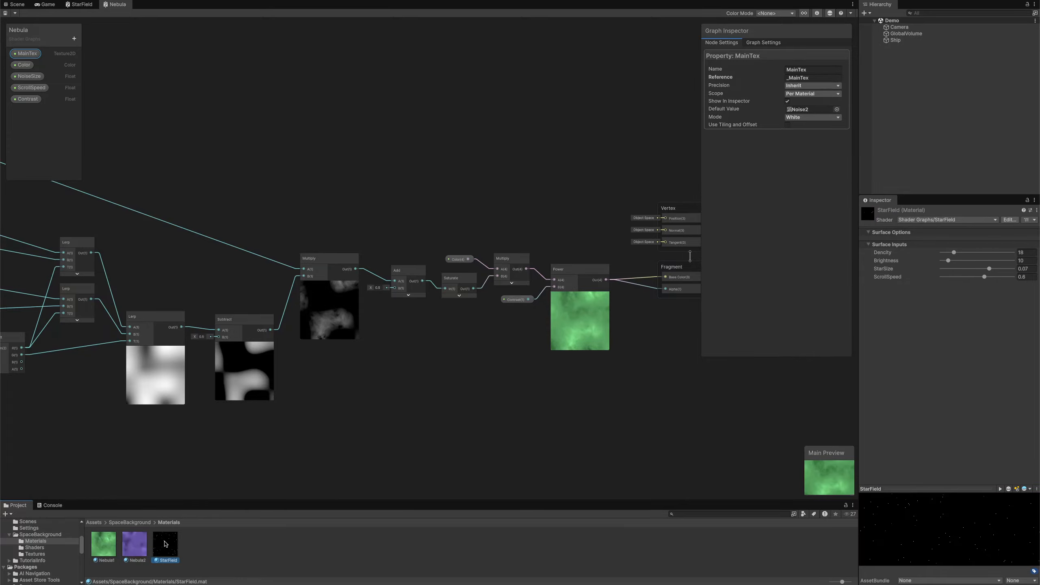
# Step: Add a Full Screen Pass Renderer Feature to the PC_Renderer asset with its injection point set to Before Rendering Transparents
pyautogui.click(30, 528)
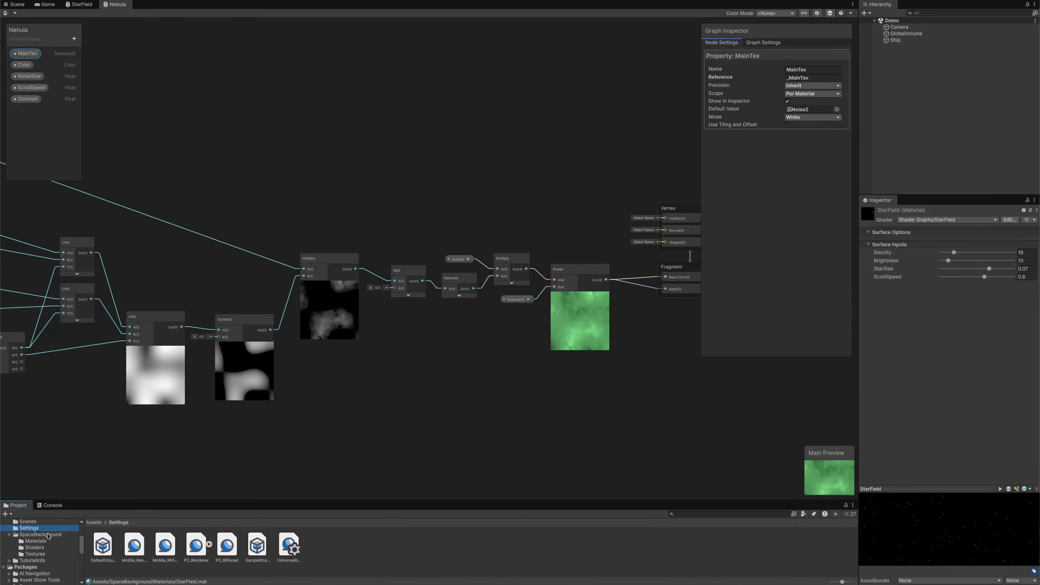
pyautogui.click(191, 551)
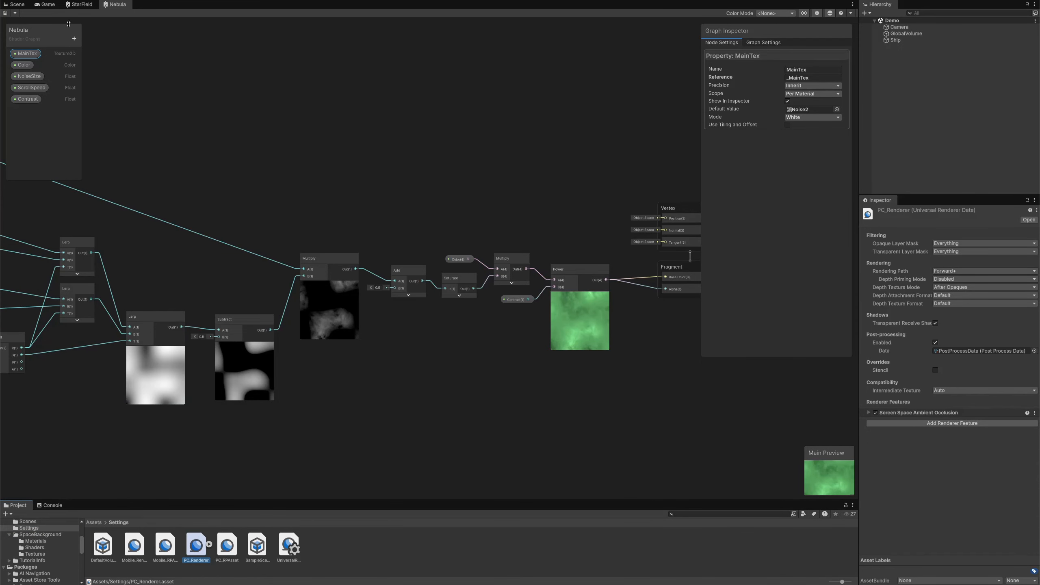
pyautogui.click(46, 5)
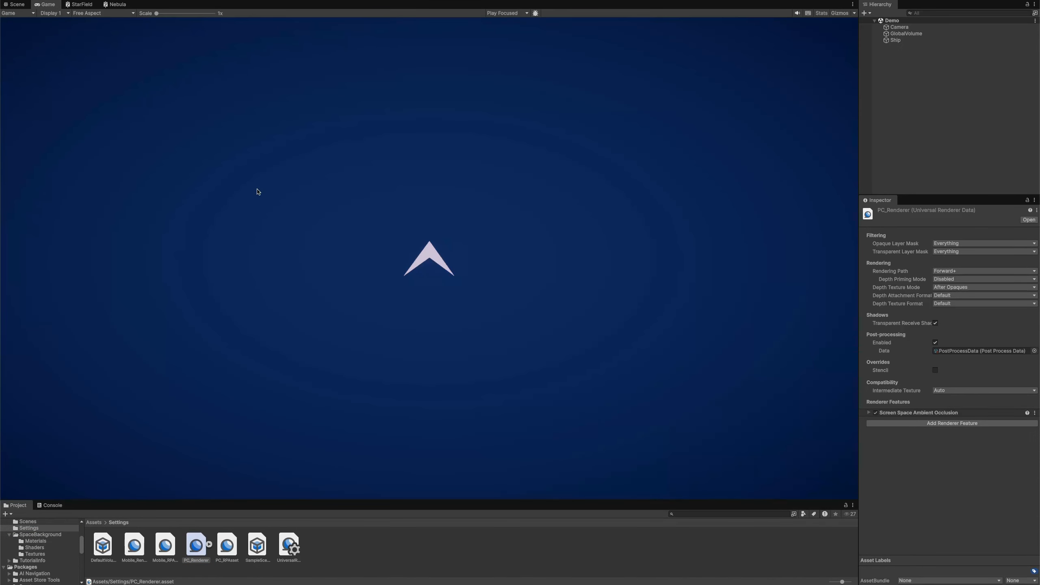
pyautogui.click(881, 425)
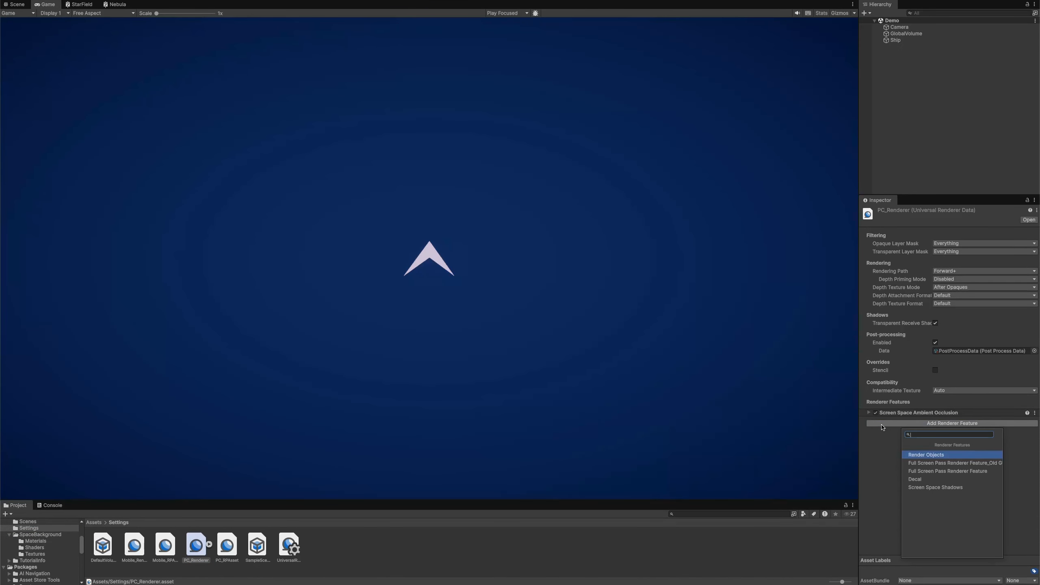
pyautogui.click(938, 471)
pyautogui.click(936, 452)
pyautogui.click(982, 436)
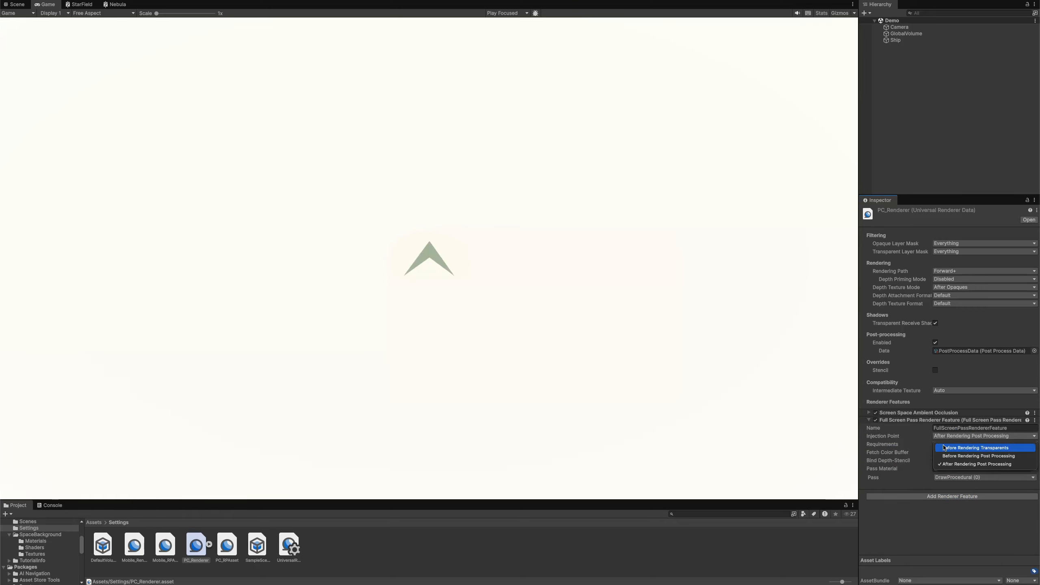
pyautogui.click(944, 451)
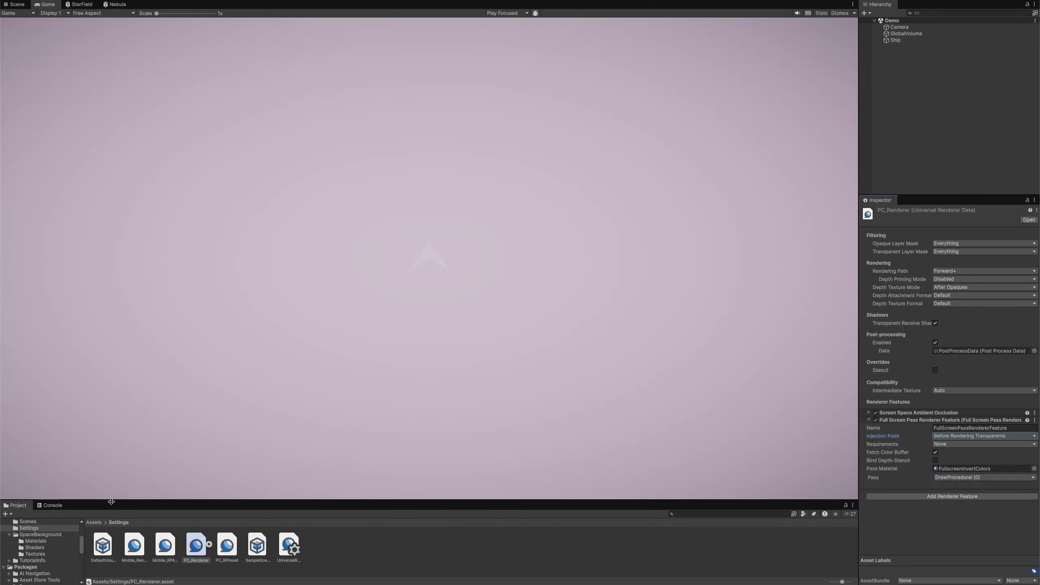
# Step: Assign the StarField material as the Pass Material of the full screen pass feature
pyautogui.click(47, 542)
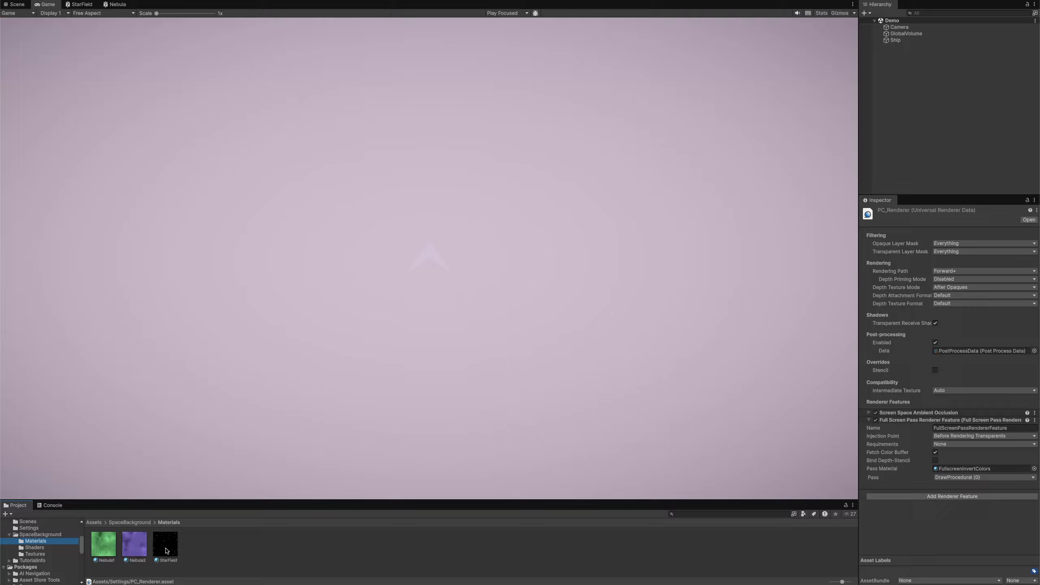
pyautogui.click(171, 550)
pyautogui.moveTo(171, 550); pyautogui.dragTo(951, 468)
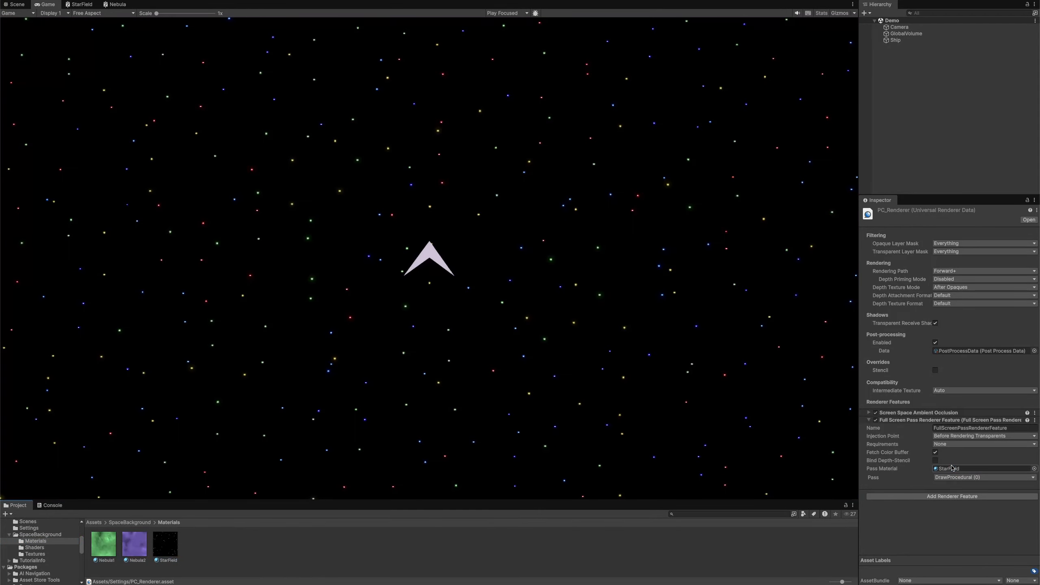
# Step: Add a second Full Screen Pass Renderer Feature injected Before Rendering Transparents, with Nebula1 as its Pass Material
pyautogui.click(952, 496)
pyautogui.click(925, 418)
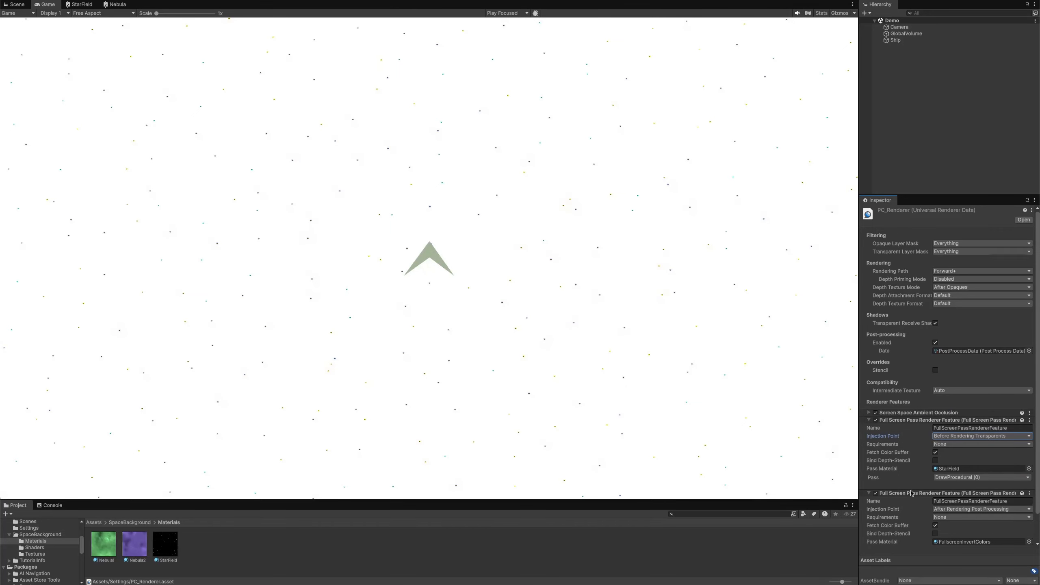
pyautogui.scroll(-2, 940, 484)
pyautogui.click(941, 483)
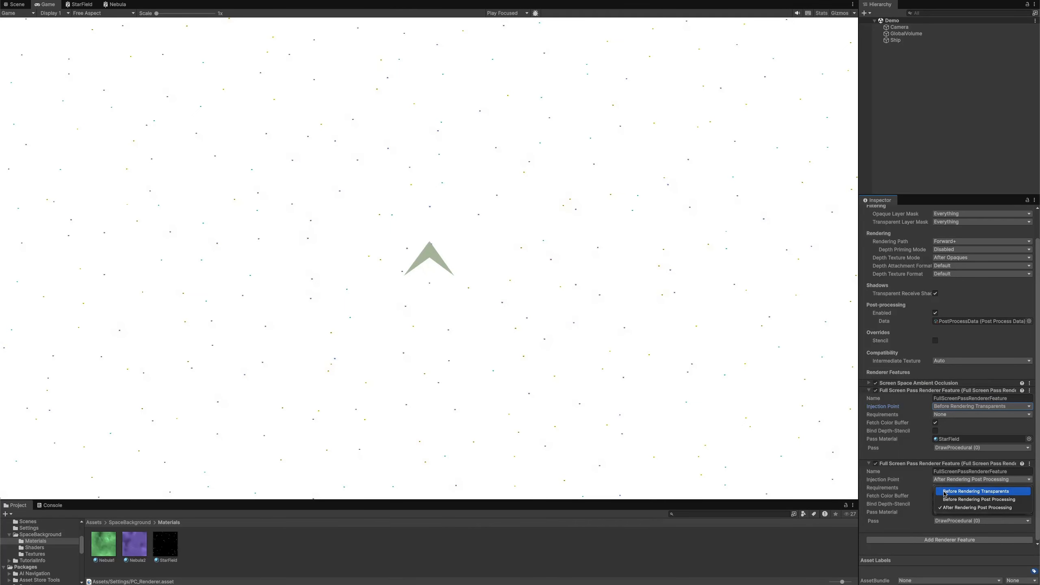
pyautogui.click(944, 494)
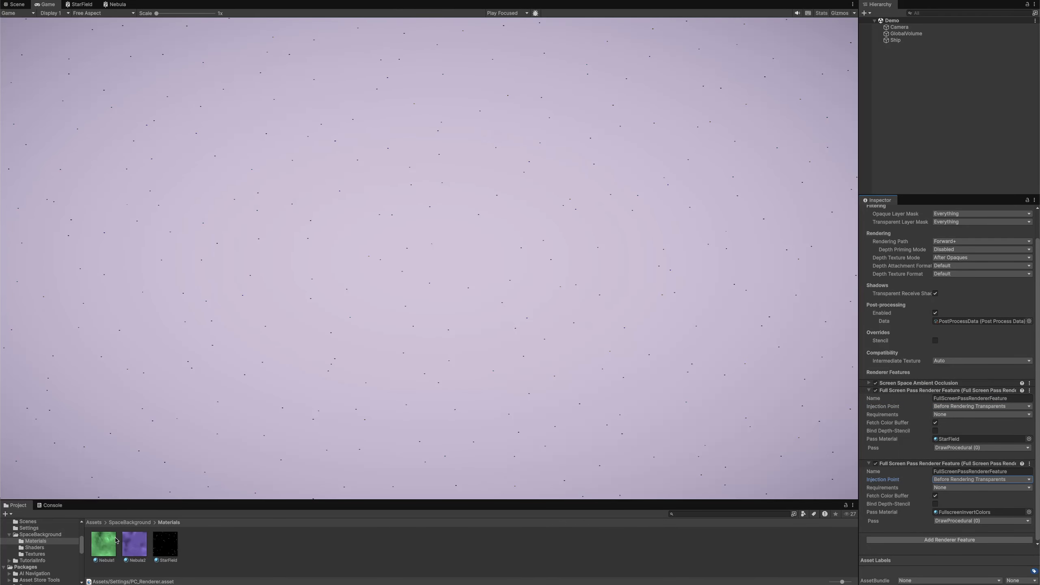
pyautogui.moveTo(941, 517); pyautogui.dragTo(946, 517)
# Step: Add a third Full Screen Pass Renderer Feature injected Before Rendering Transparents, with Nebula2 as its Pass Material
pyautogui.click(939, 541)
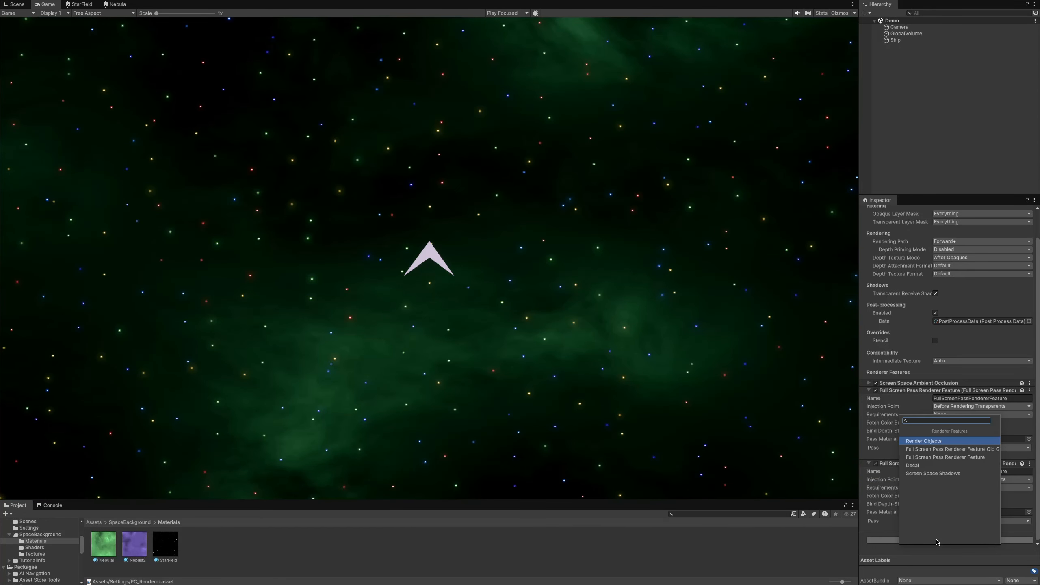
pyautogui.click(924, 457)
pyautogui.scroll(-3, 923, 458)
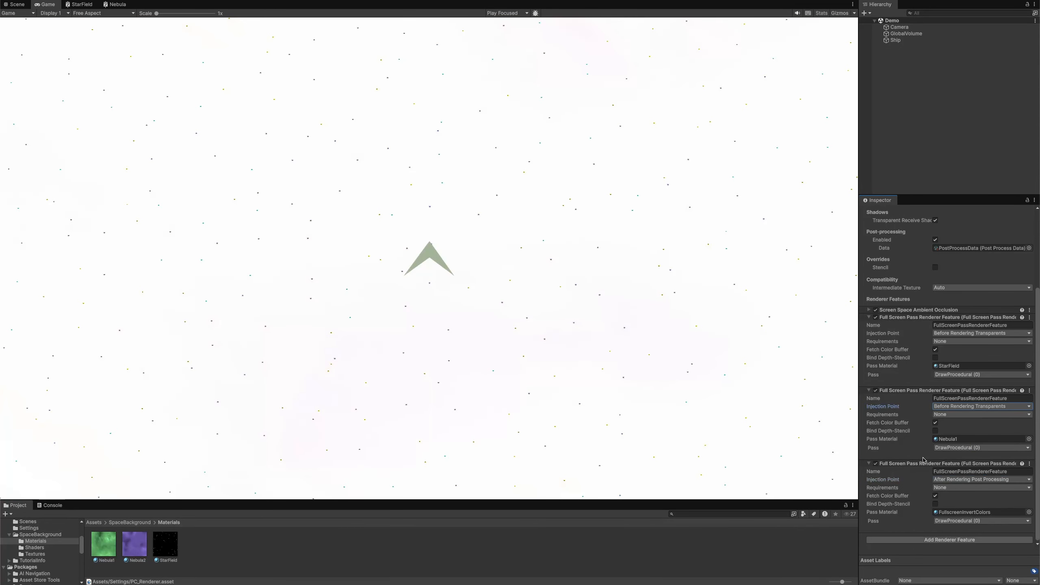
pyautogui.click(939, 482)
pyautogui.click(941, 491)
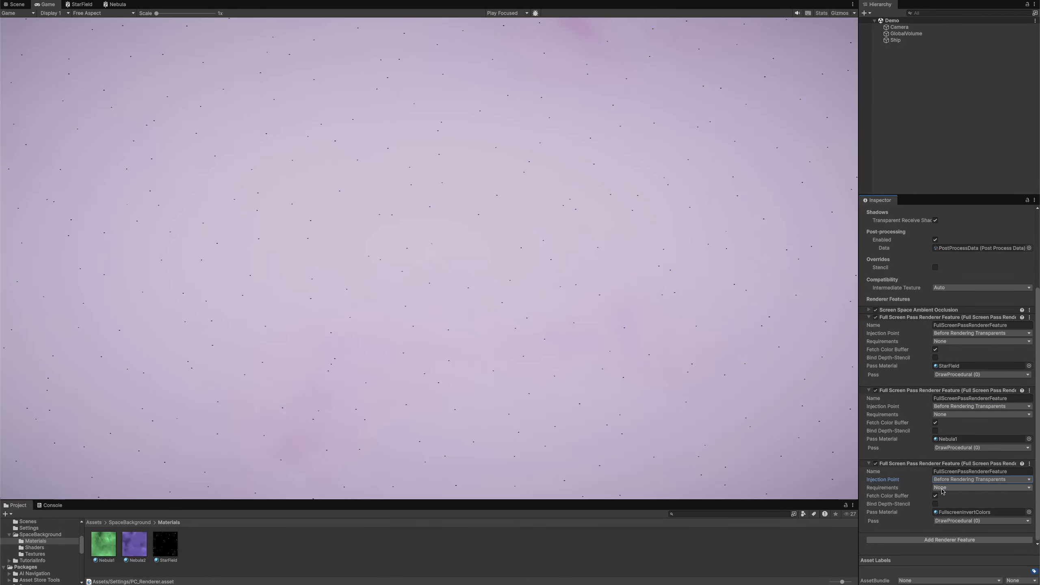
pyautogui.moveTo(140, 544); pyautogui.dragTo(946, 515)
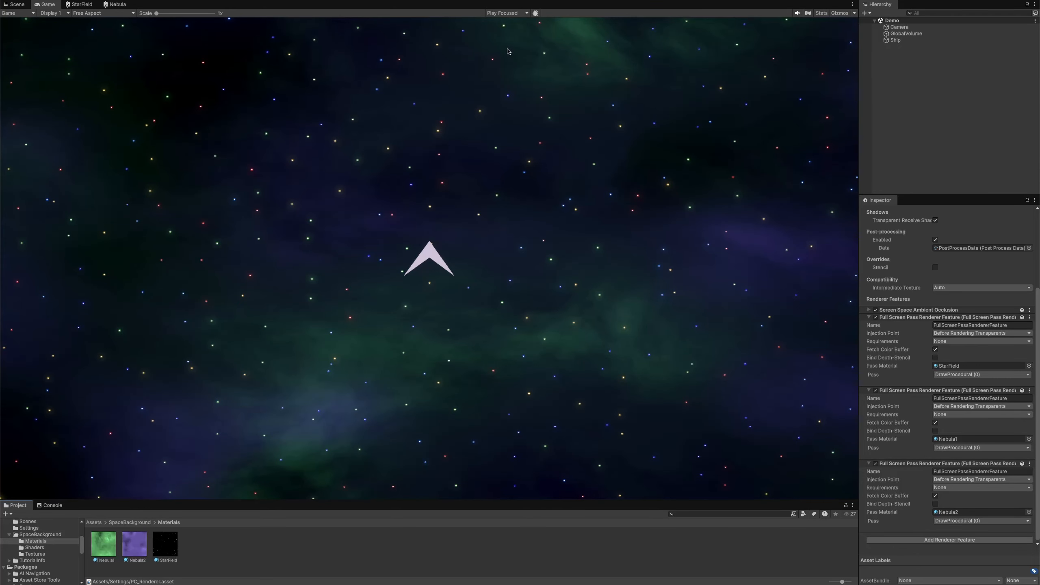
# Step: Run the game and steer the ship in several directions to test the scrolling star field and nebula background
pyautogui.hotkey('ctrl', 'p')
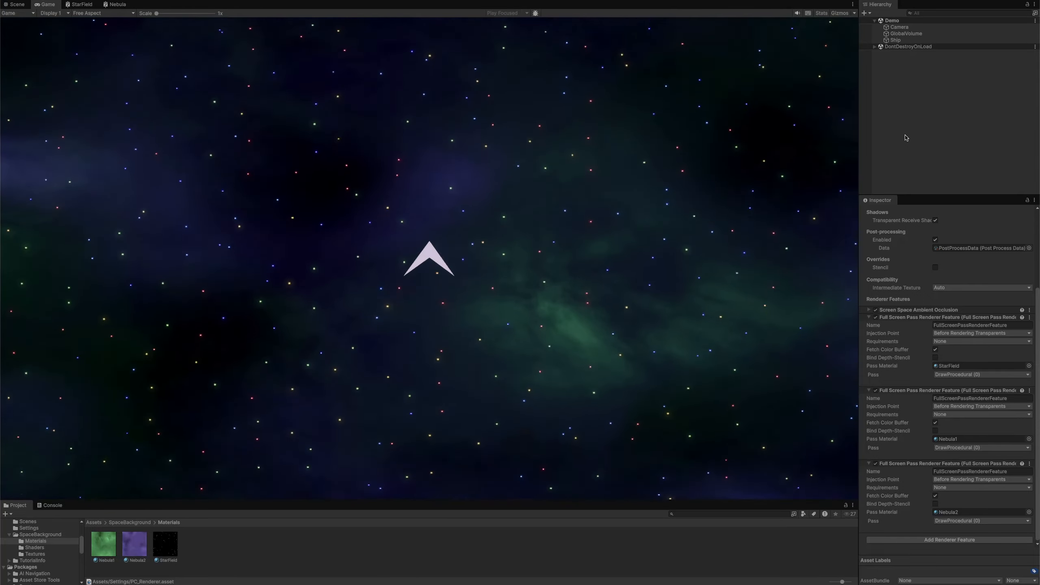
pyautogui.press('Right')
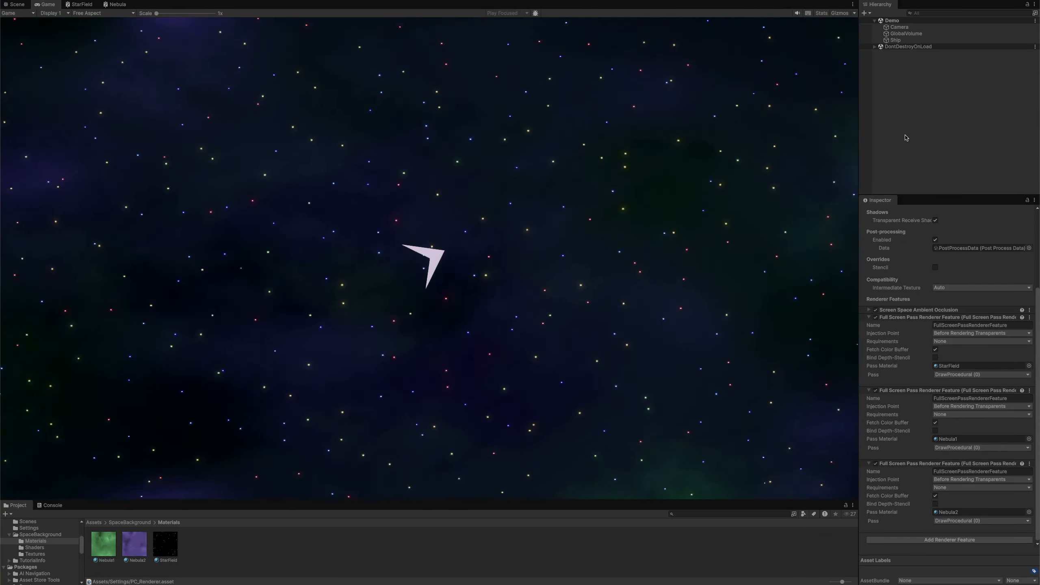
pyautogui.press('Right')
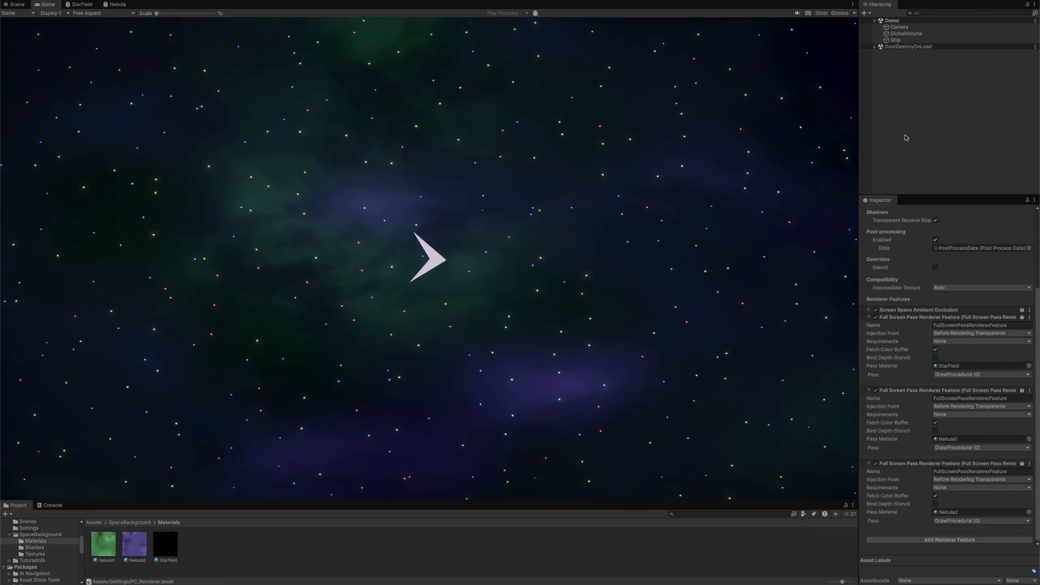
pyautogui.press('Up')
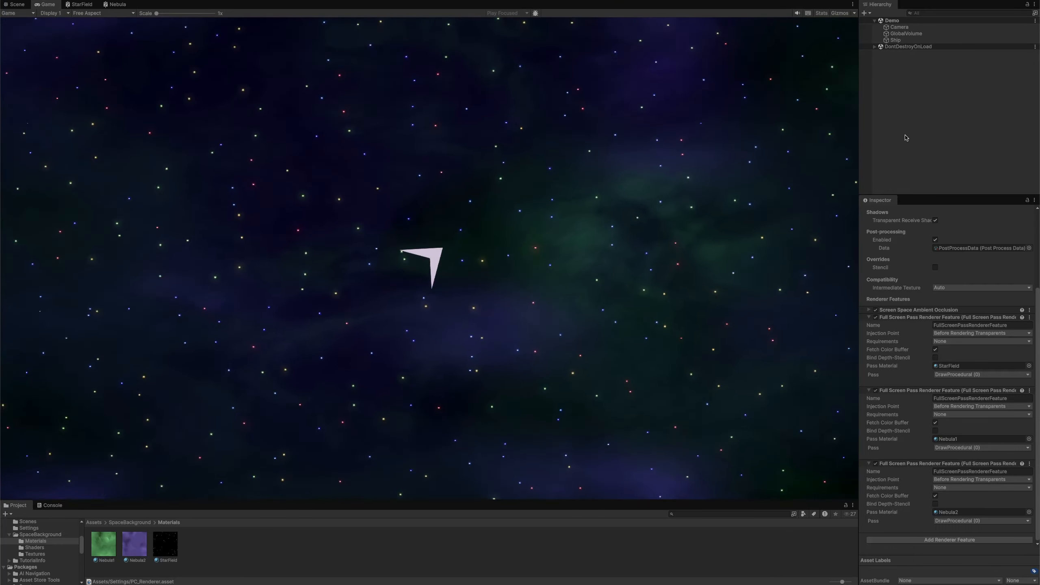